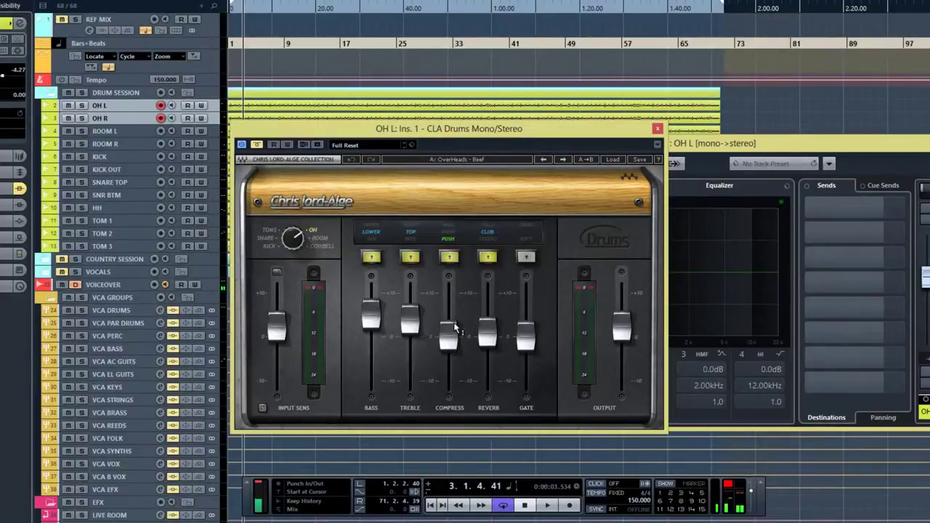
pyautogui.moveTo(450, 341)
pyautogui.moveTo(465, 136); pyautogui.dragTo(472, 133)
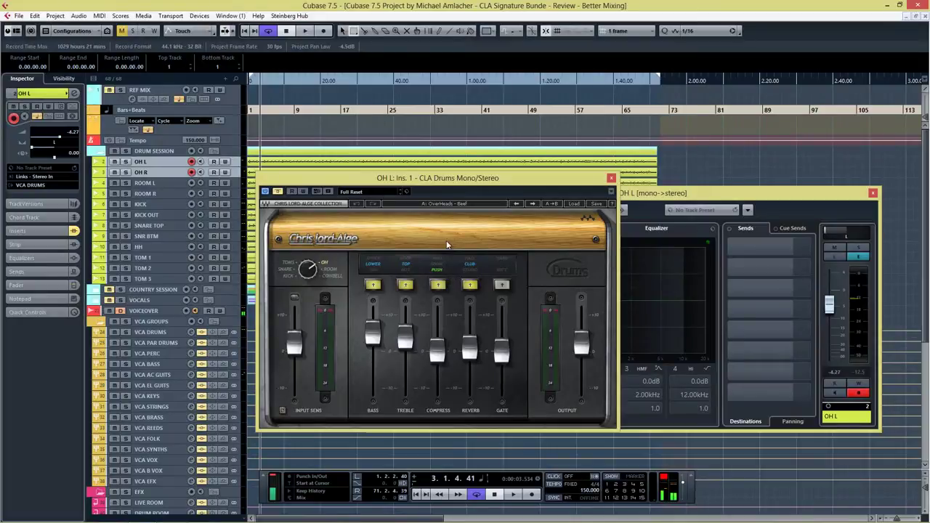
pyautogui.moveTo(452, 187); pyautogui.dragTo(496, 180)
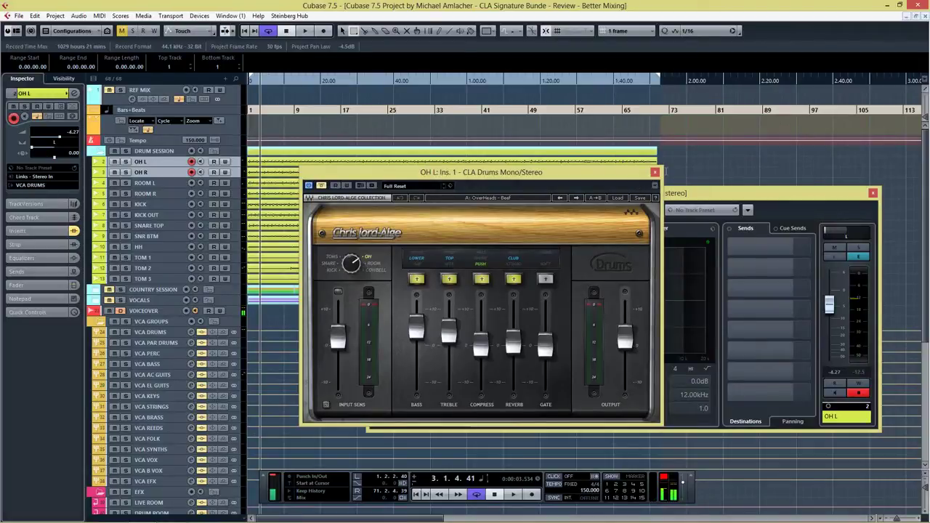
pyautogui.moveTo(623, 175); pyautogui.dragTo(595, 177)
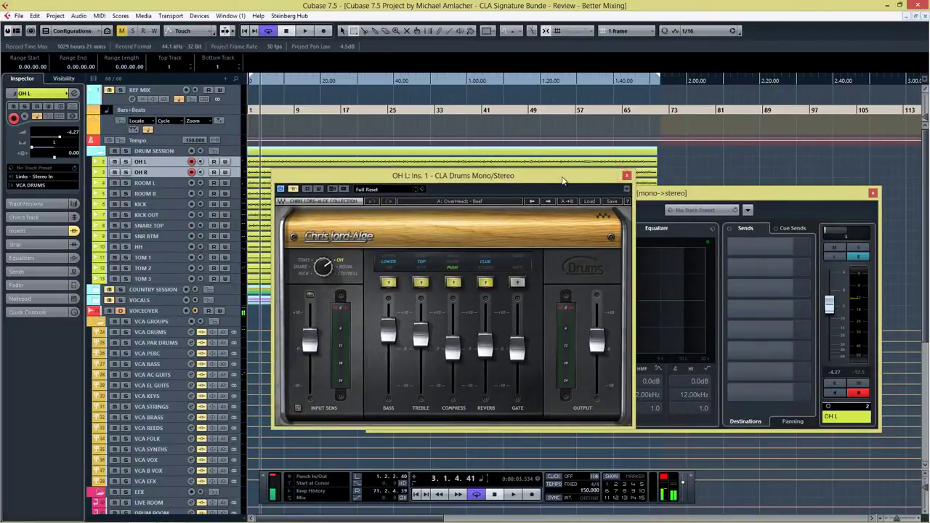
# Step: Close the CLA Drums and OH L Channel Settings windows, then play the drums from the project start
pyautogui.click(627, 175)
pyautogui.click(874, 193)
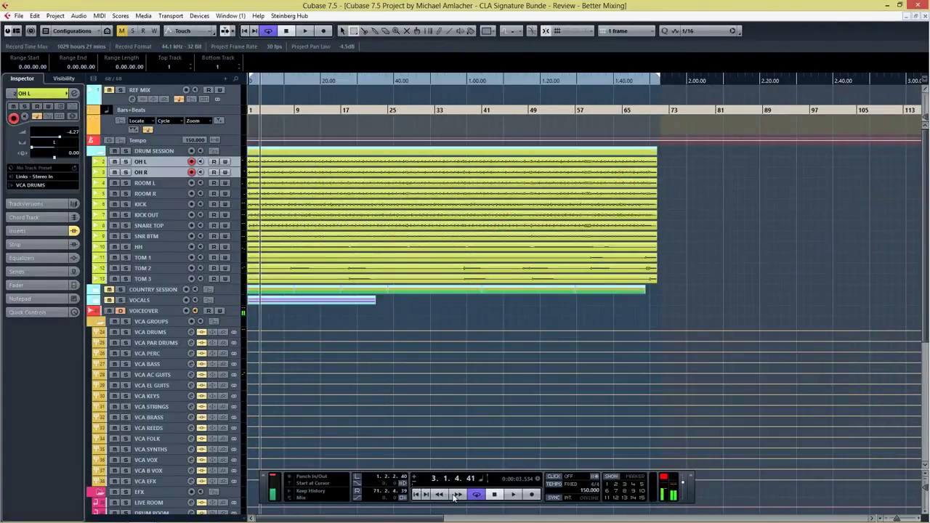
pyautogui.click(416, 494)
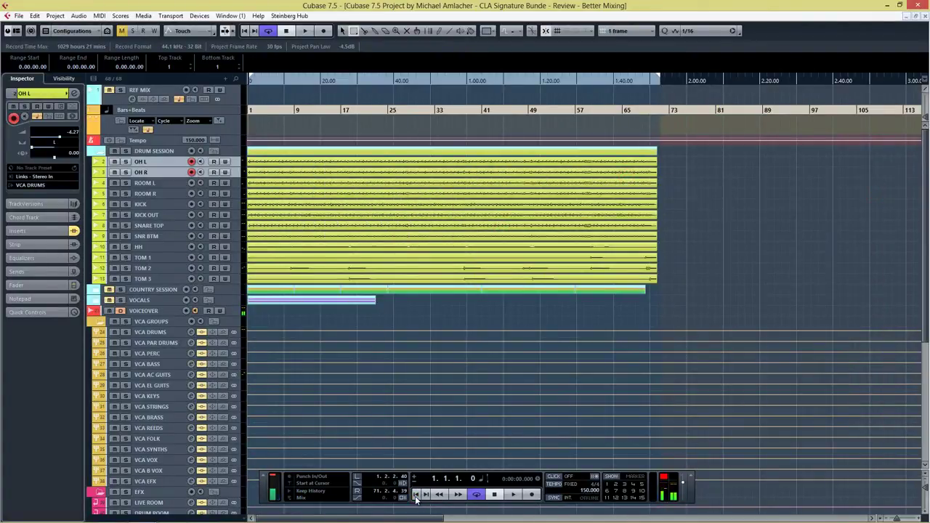
pyautogui.press('space')
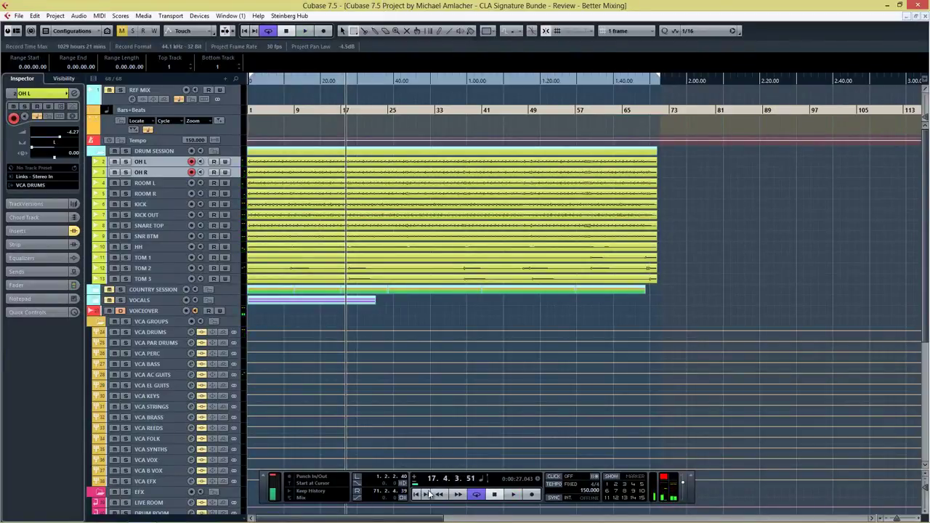
pyautogui.press('space')
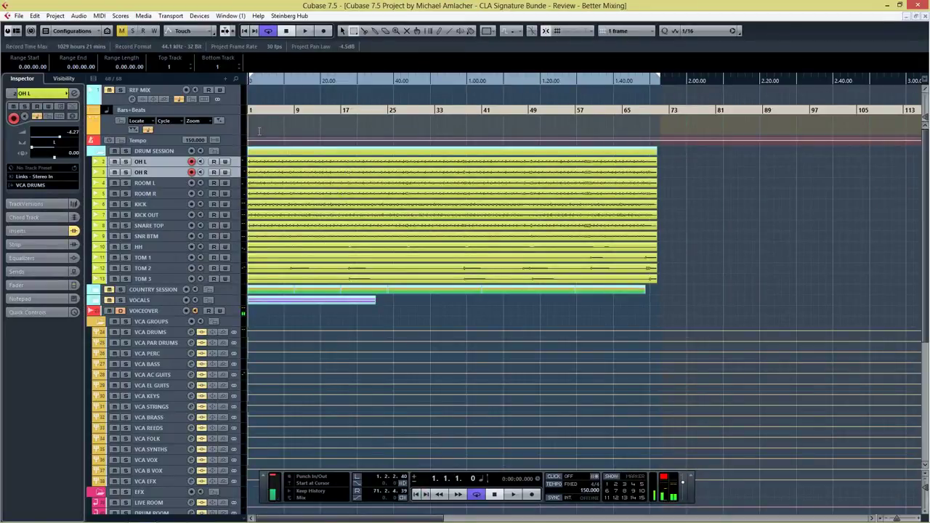
# Step: Open OH L's Channel Settings and CLA Drums editor, then bring up the MixConsole with F3
pyautogui.press('e')
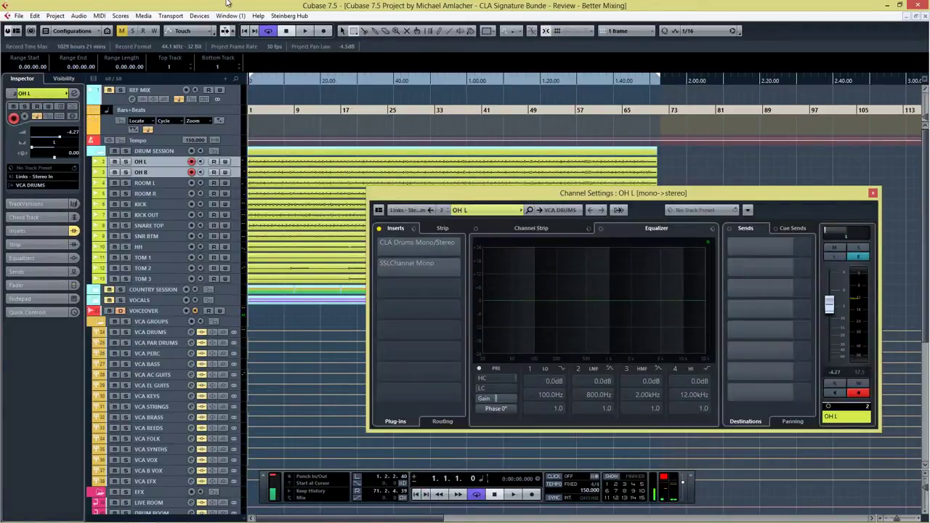
pyautogui.click(406, 242)
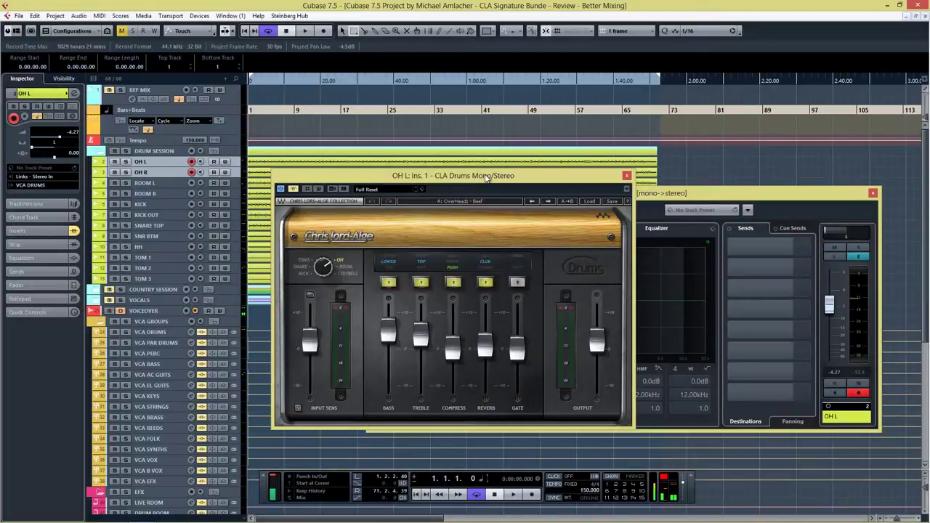
pyautogui.press('F3')
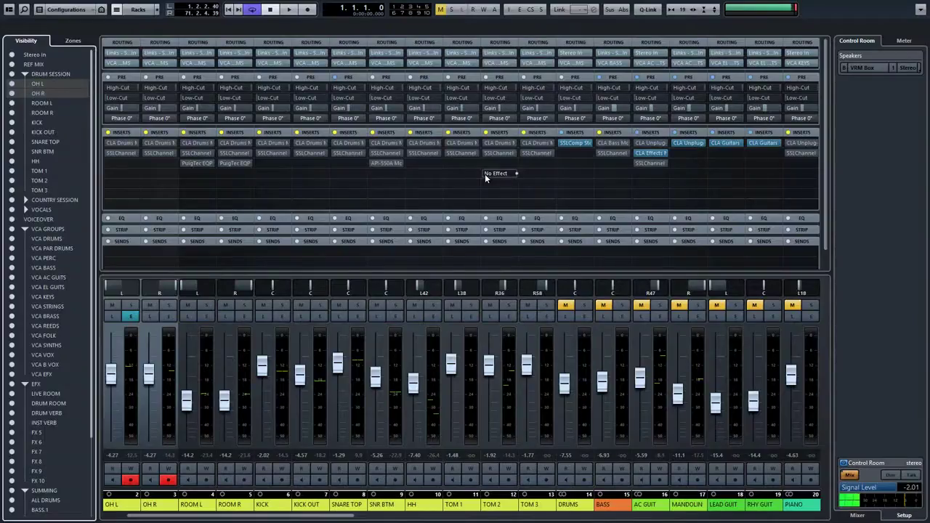
# Step: With Q-Link on, open OH L's CLA Drums window and play the overheads with CLA Drums toggled
pyautogui.click(645, 10)
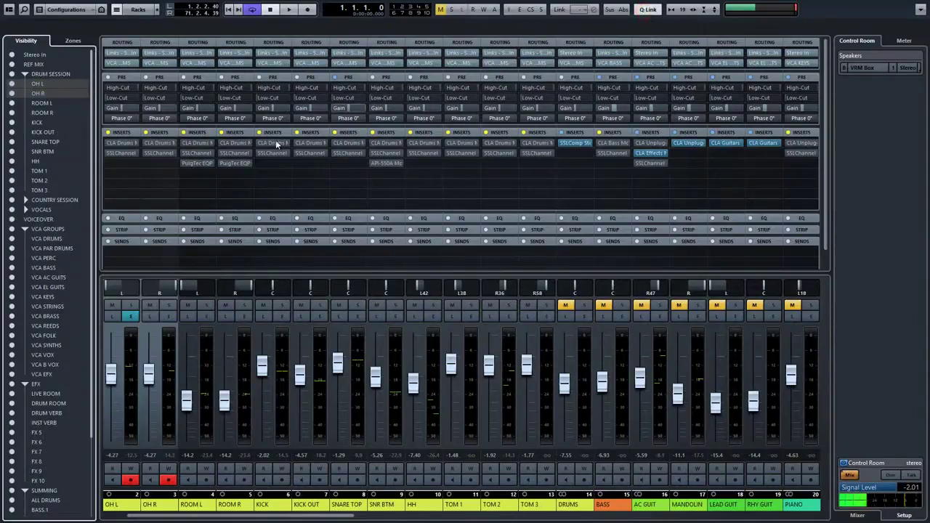
pyautogui.click(122, 144)
pyautogui.click(122, 144)
pyautogui.moveTo(514, 173); pyautogui.dragTo(511, 142)
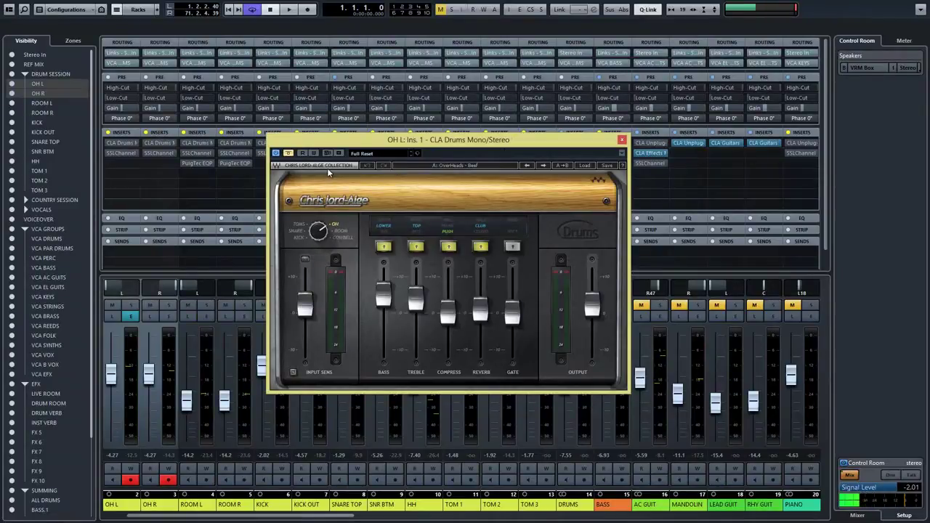
pyautogui.press('space')
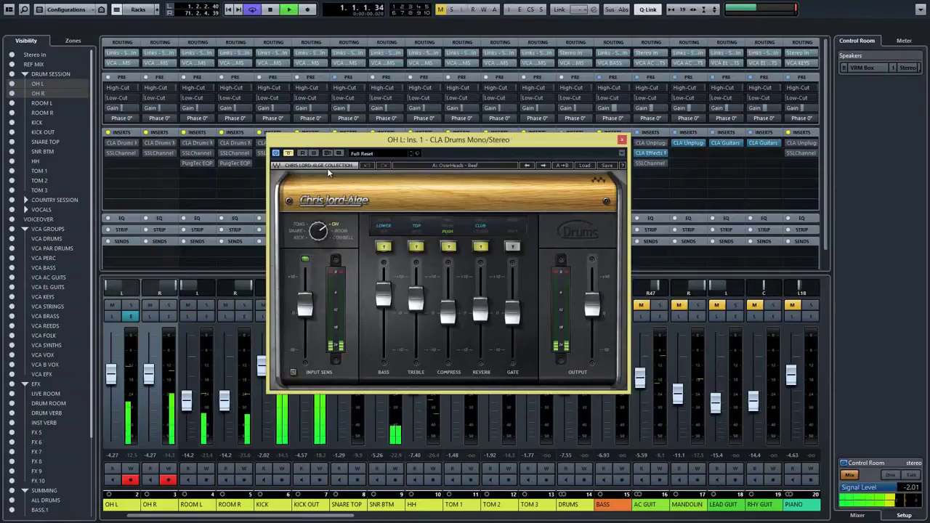
pyautogui.click(103, 143)
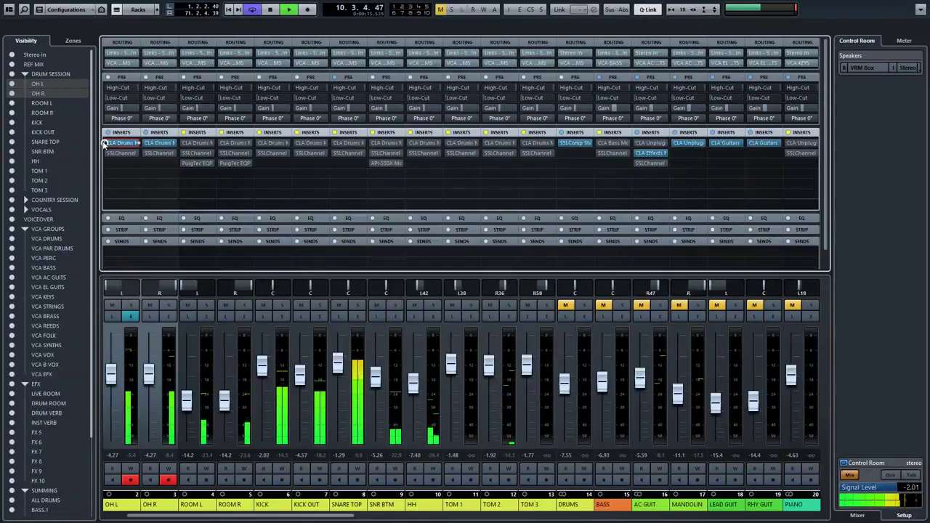
pyautogui.press('space')
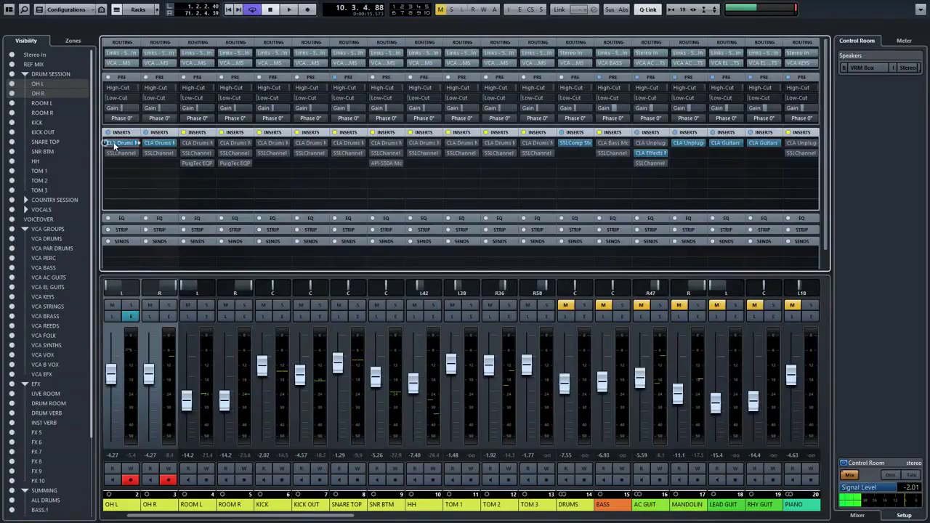
# Step: Bypass CLA Drums on the overheads and switch on their SSLChannel after viewing its window
pyautogui.click(107, 144)
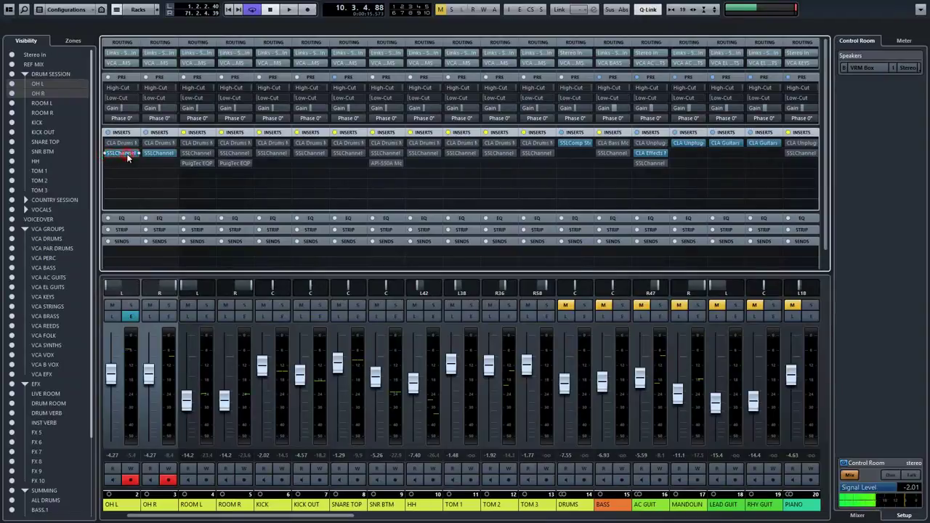
pyautogui.click(123, 154)
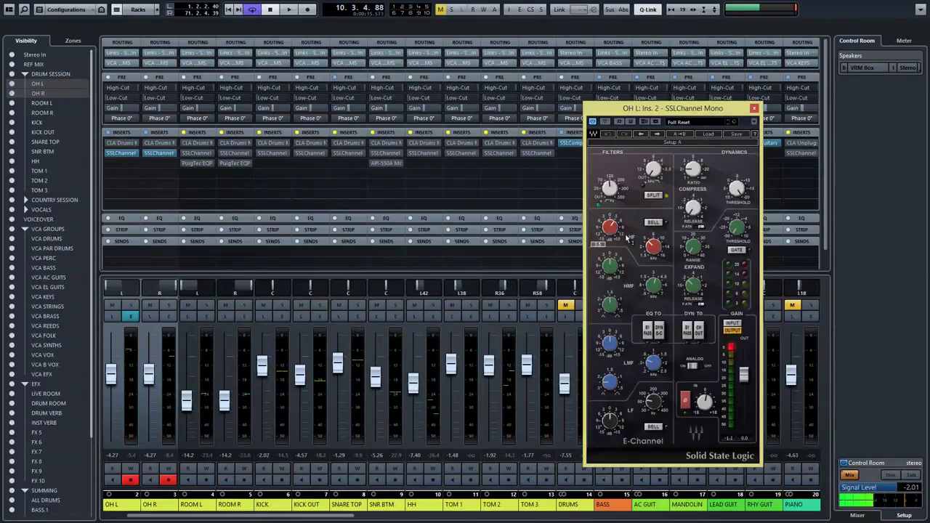
pyautogui.click(752, 107)
pyautogui.click(105, 153)
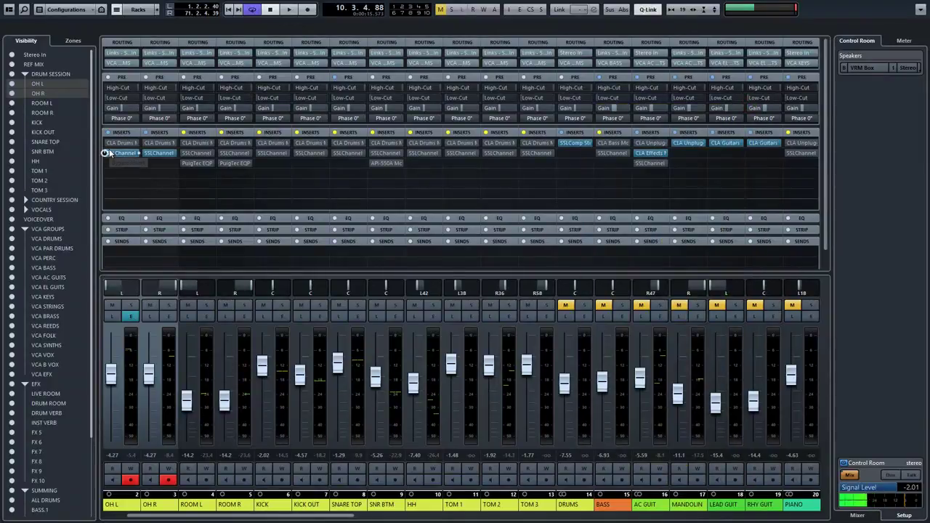
# Step: Play the overheads, alternating CLA Drums and SSLChannel, ending with both bypassed
pyautogui.press('space')
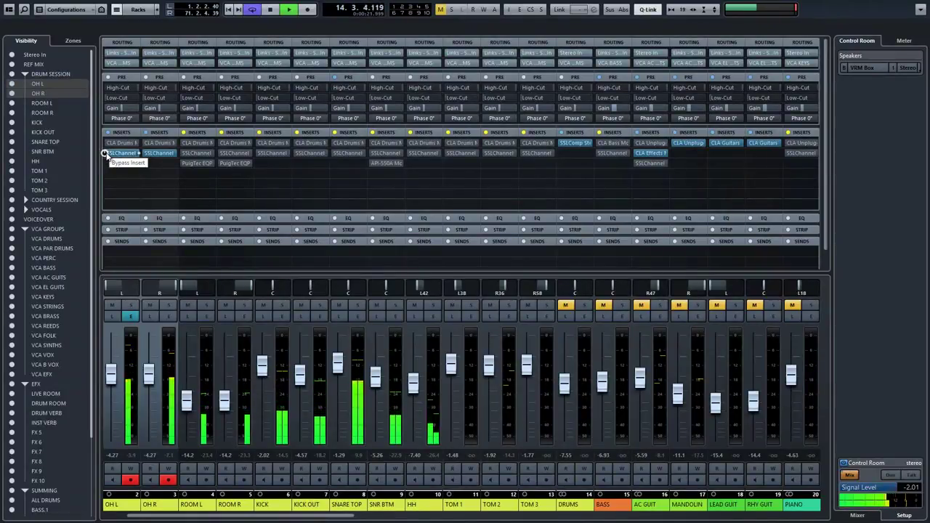
pyautogui.click(104, 153)
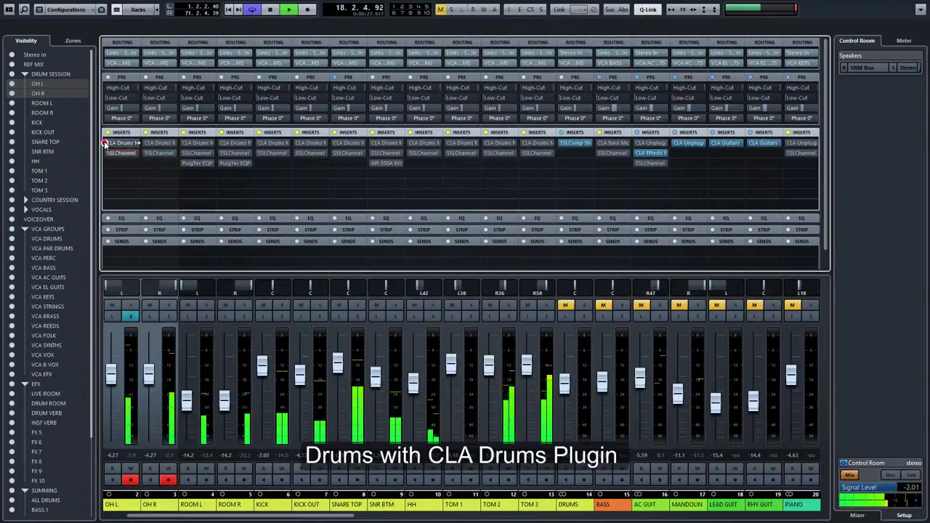
pyautogui.click(104, 142)
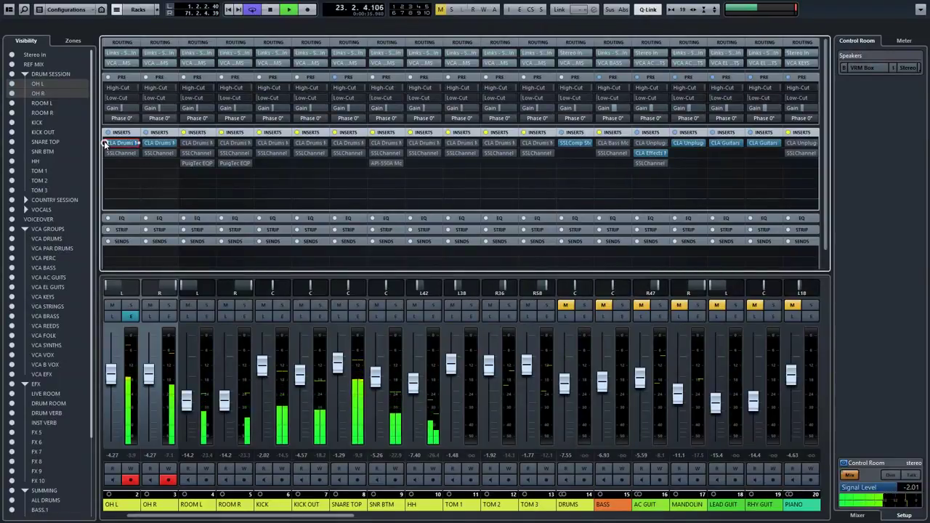
pyautogui.click(104, 143)
pyautogui.click(104, 153)
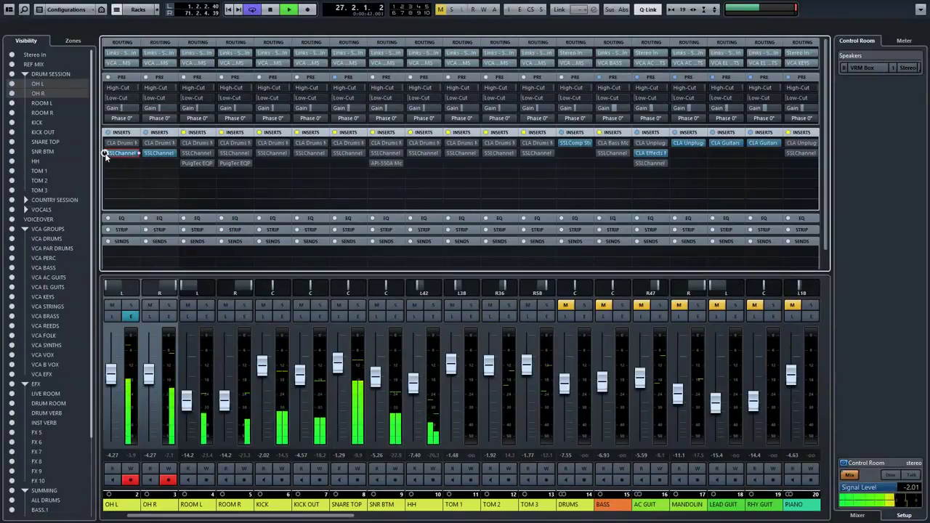
pyautogui.click(104, 153)
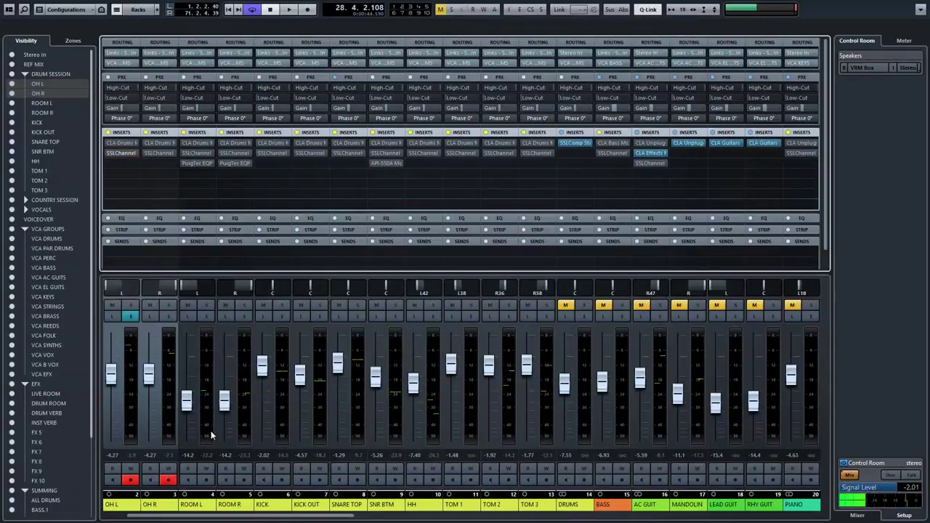
# Step: Select ROOM L and ROOM R, play them dry, then enable CLA Drums on them
pyautogui.click(203, 504)
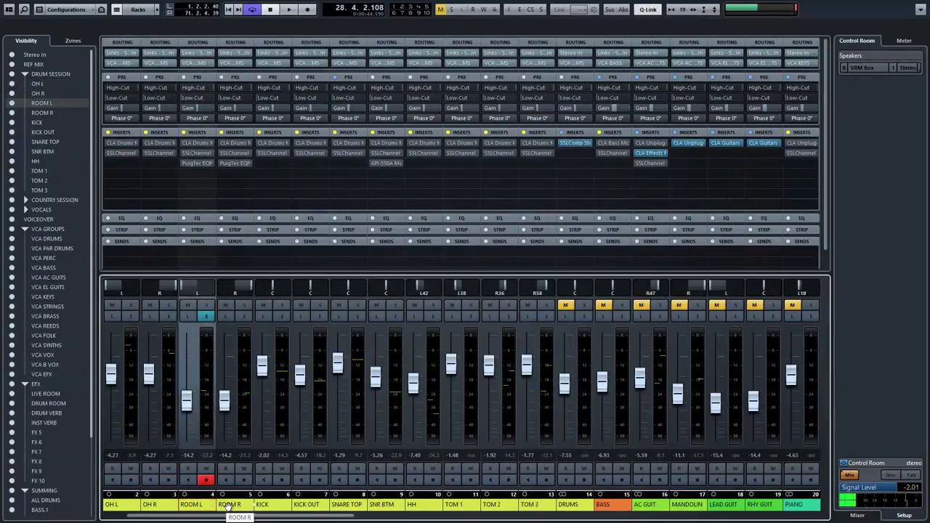
pyautogui.keyDown('ctrl'); pyautogui.click(229, 505); pyautogui.keyUp('ctrl')
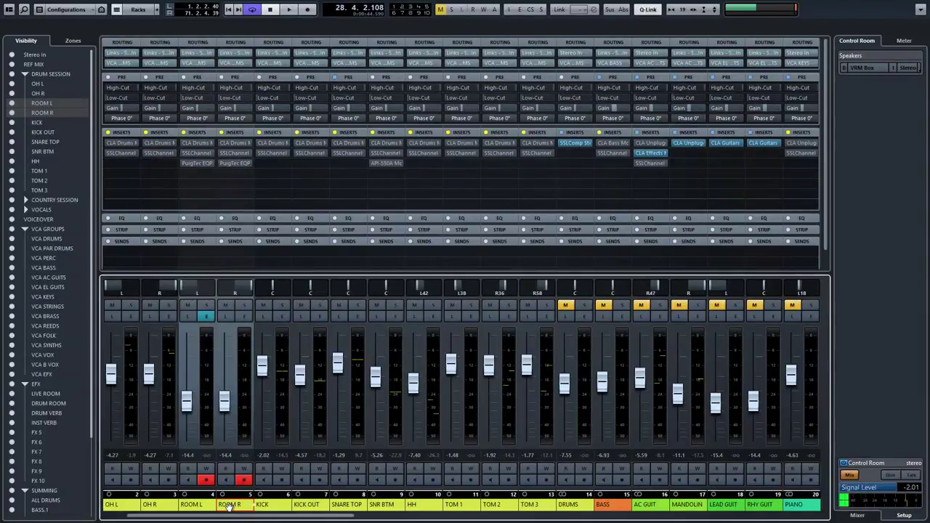
pyautogui.press('space')
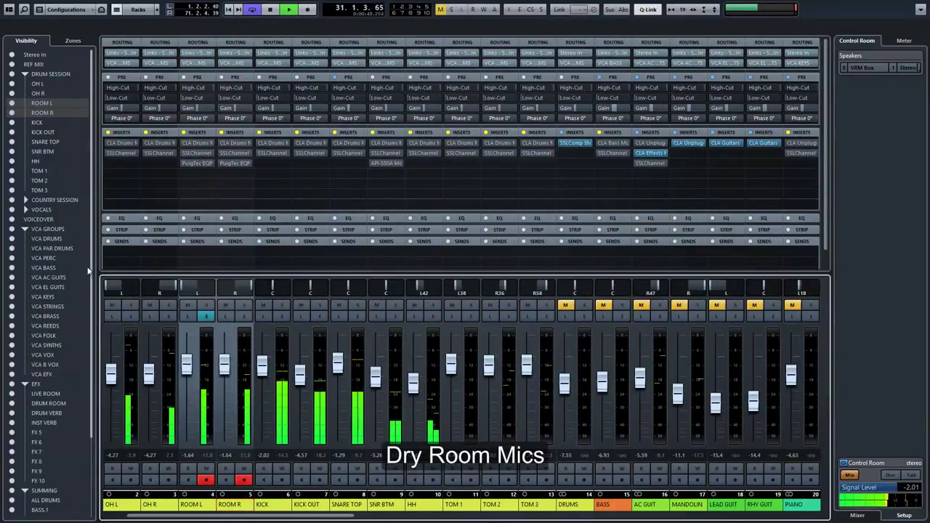
pyautogui.click(180, 143)
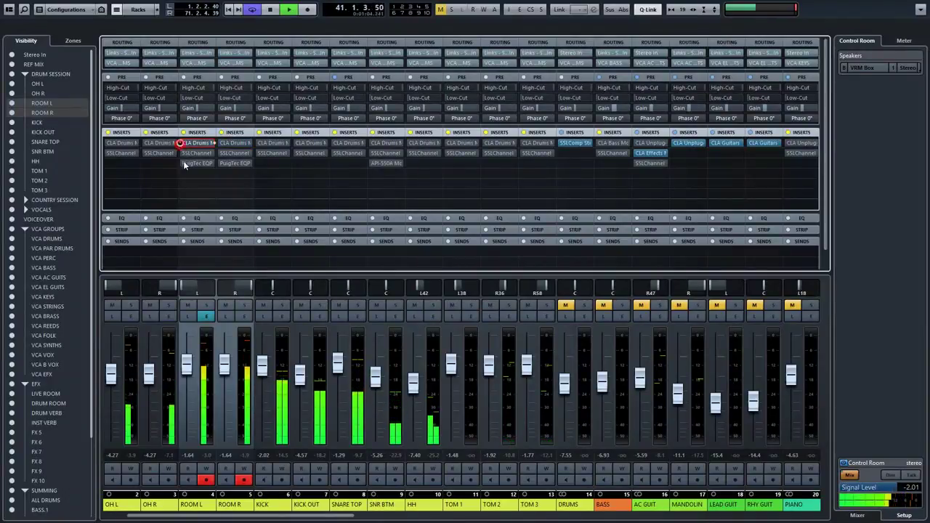
# Step: Audition SSLChannel and PuigTec EQP on the room mics, then bypass all three inserts
pyautogui.click(177, 154)
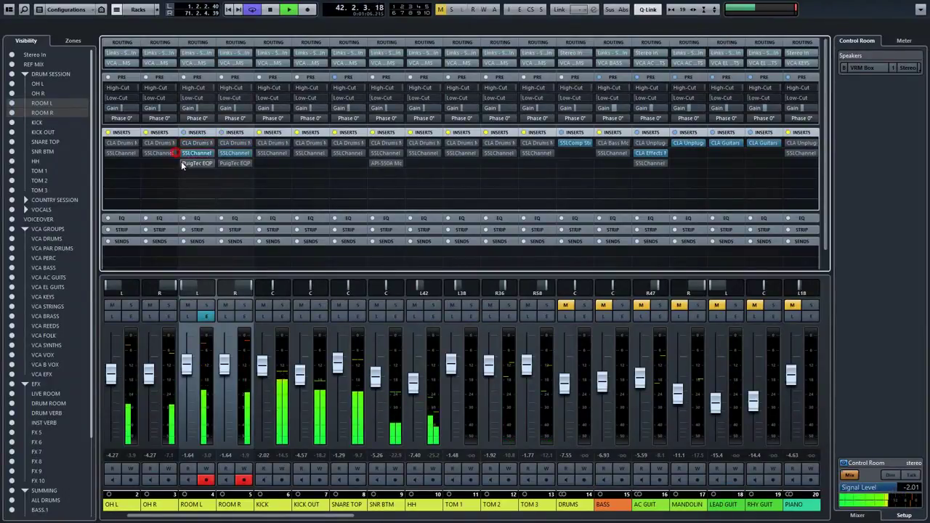
pyautogui.click(178, 163)
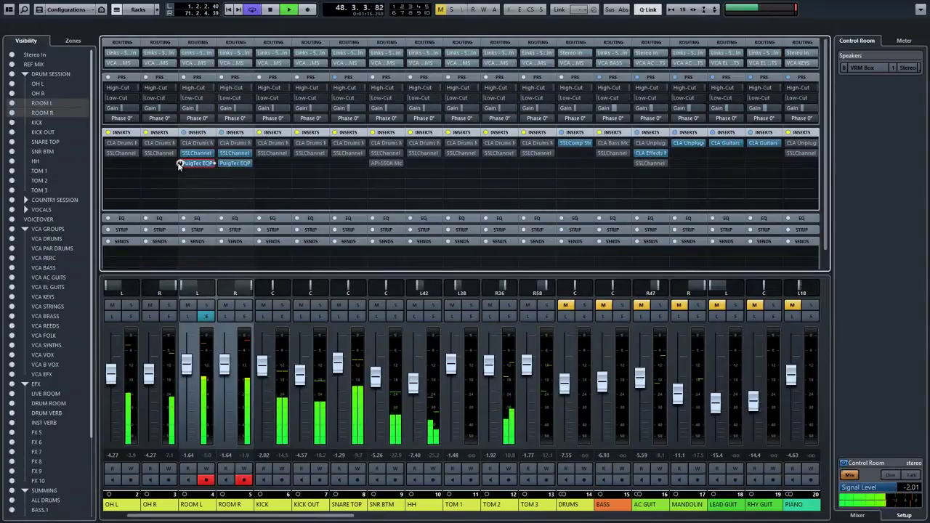
pyautogui.click(179, 165)
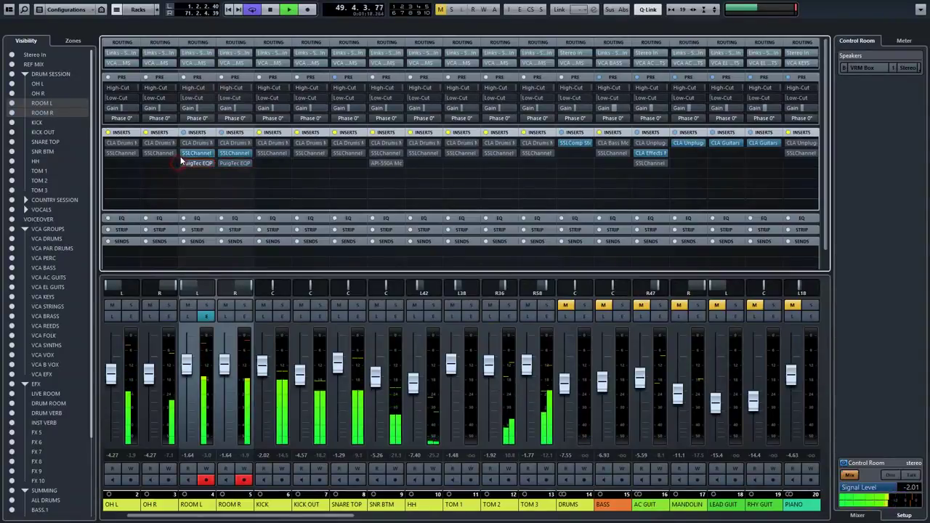
pyautogui.click(180, 153)
pyautogui.click(181, 154)
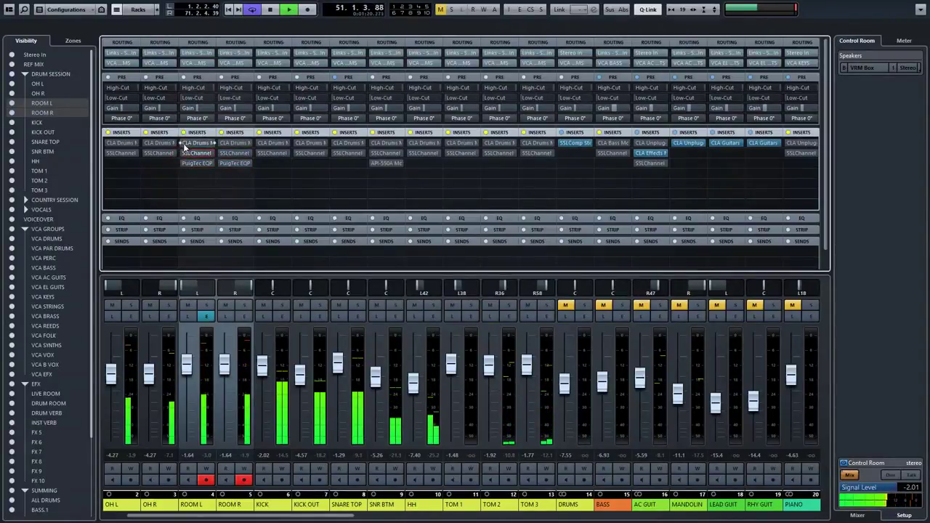
pyautogui.click(179, 143)
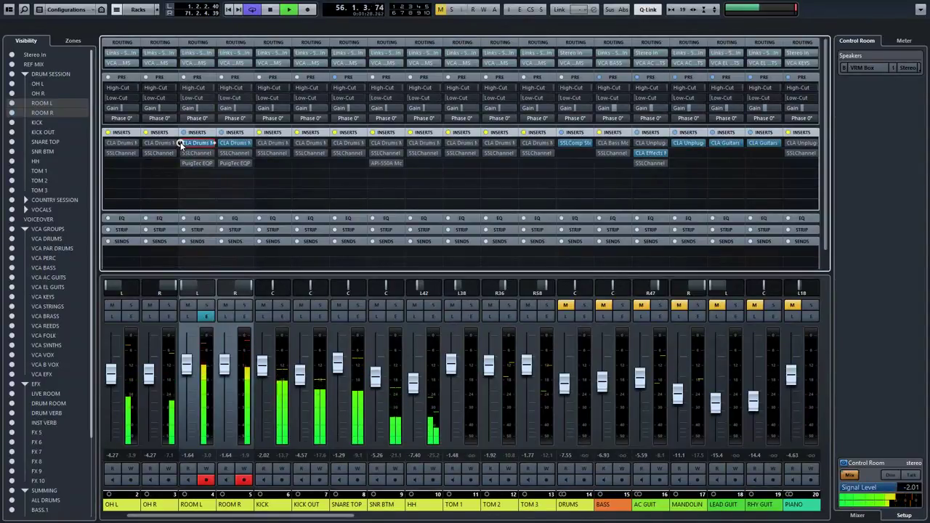
pyautogui.click(181, 143)
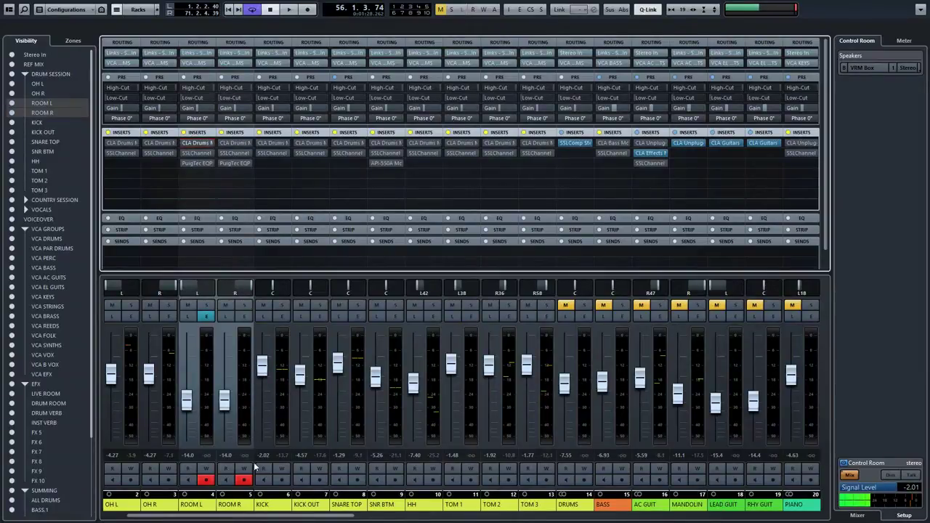
# Step: Solo KICK and KICK OUT together and play them back
pyautogui.click(268, 504)
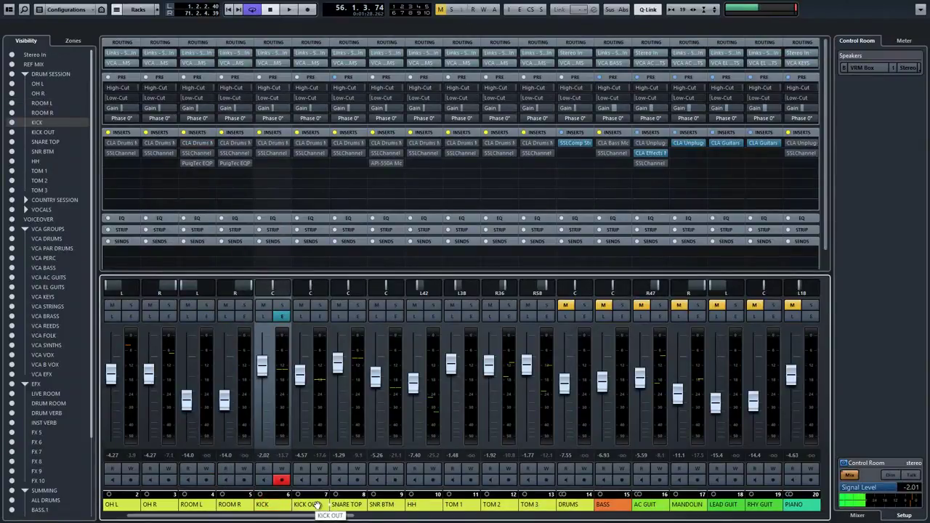
pyautogui.keyDown('ctrl'); pyautogui.click(307, 504); pyautogui.keyUp('ctrl')
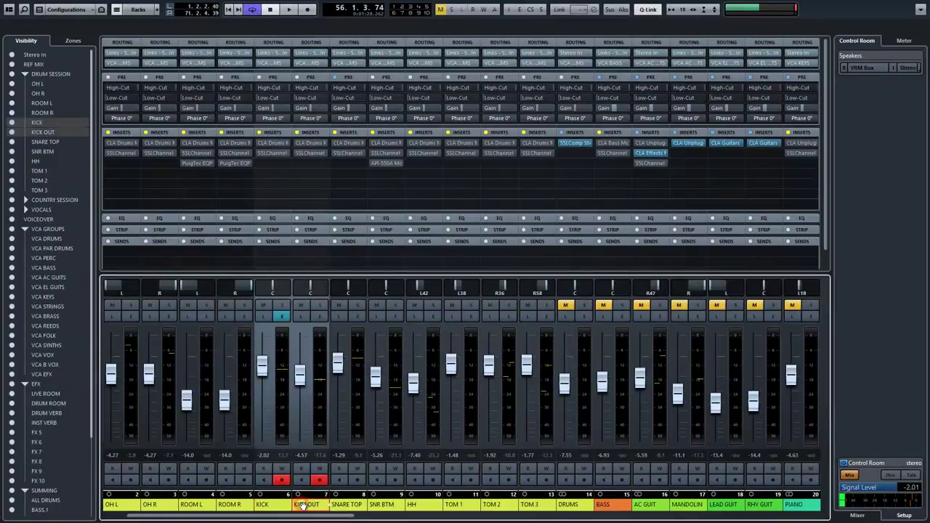
pyautogui.press('s')
pyautogui.press('space')
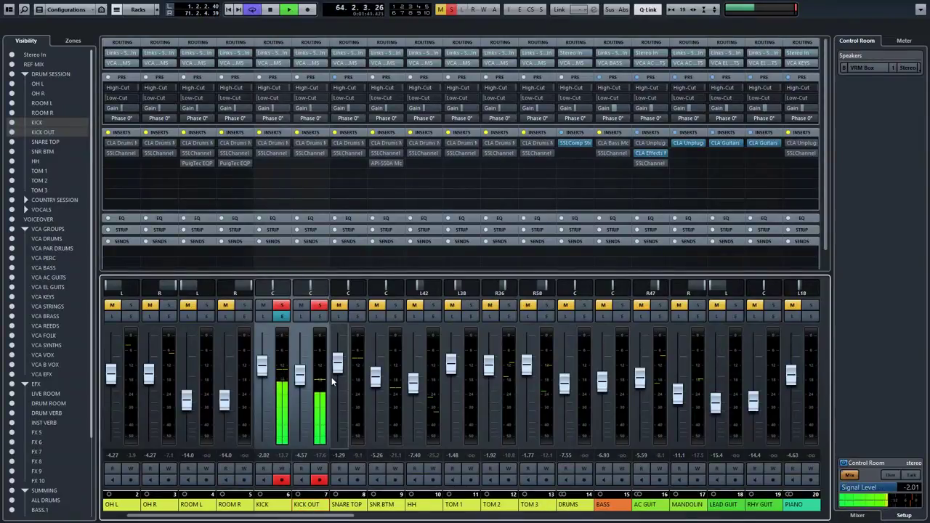
pyautogui.press('space')
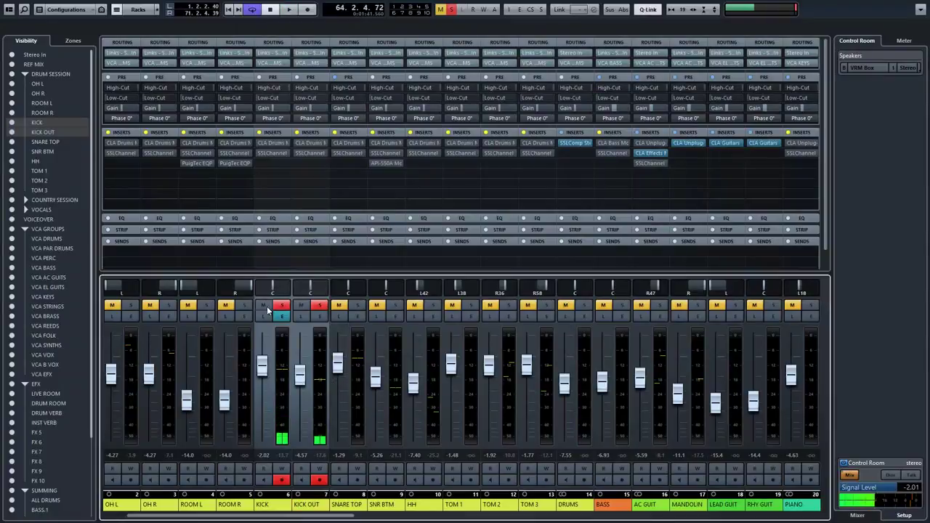
# Step: Unsolo KICK OUT and open KICK's CLA Drums editor on the Kick – Pop Low preset
pyautogui.click(308, 506)
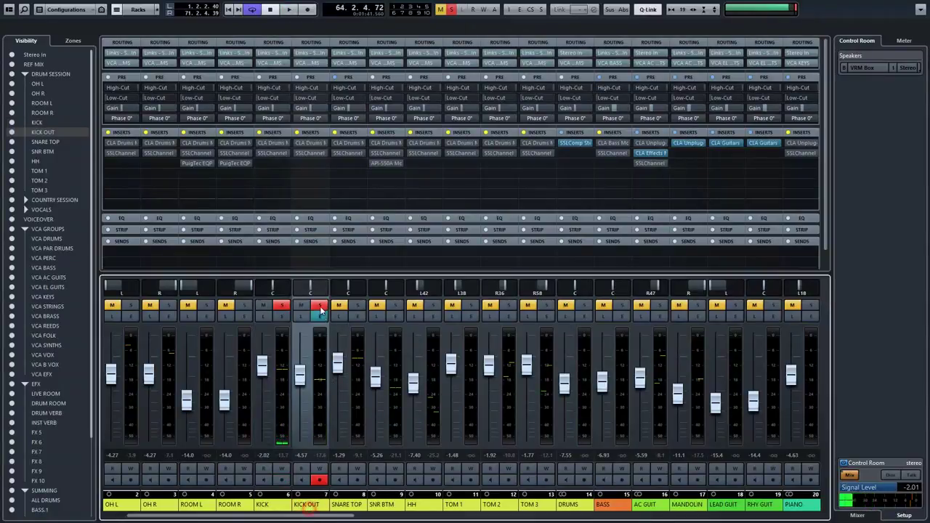
pyautogui.click(267, 504)
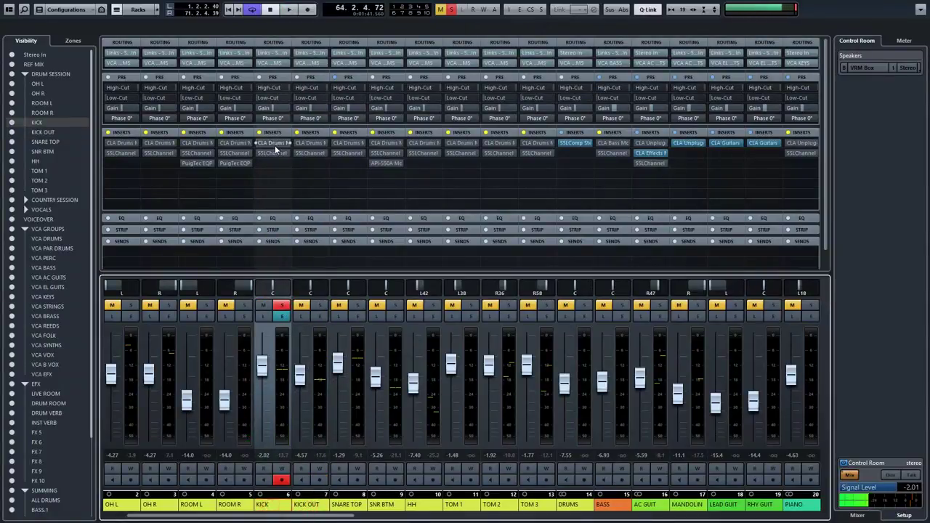
pyautogui.click(272, 143)
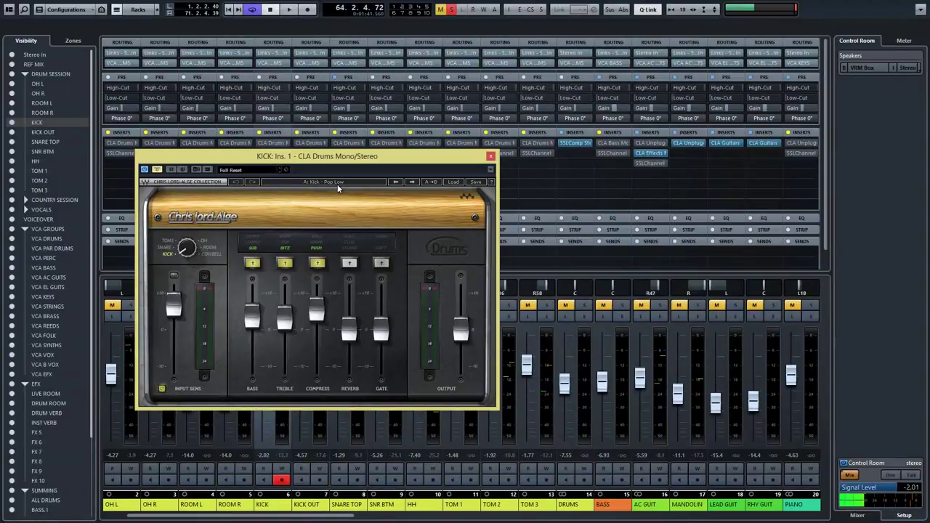
# Step: Play the soloed kick and bypass its CLA Drums Kick – Pop Low preset to hear it dry
pyautogui.moveTo(339, 155); pyautogui.dragTo(548, 144)
pyautogui.press('space')
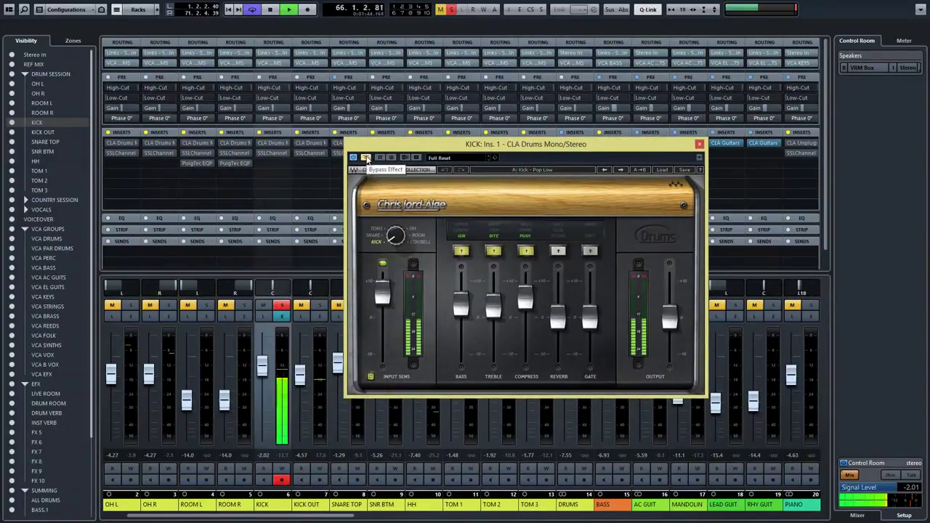
pyautogui.click(367, 159)
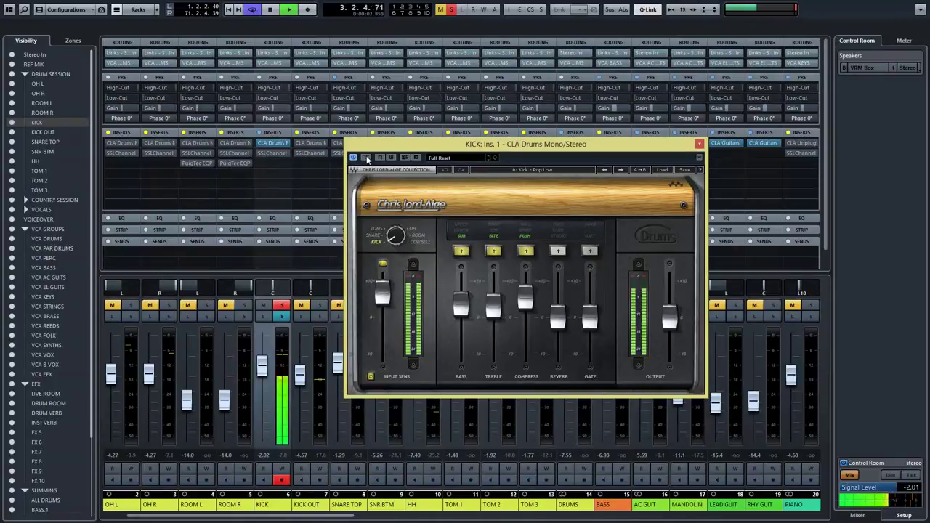
pyautogui.press('space')
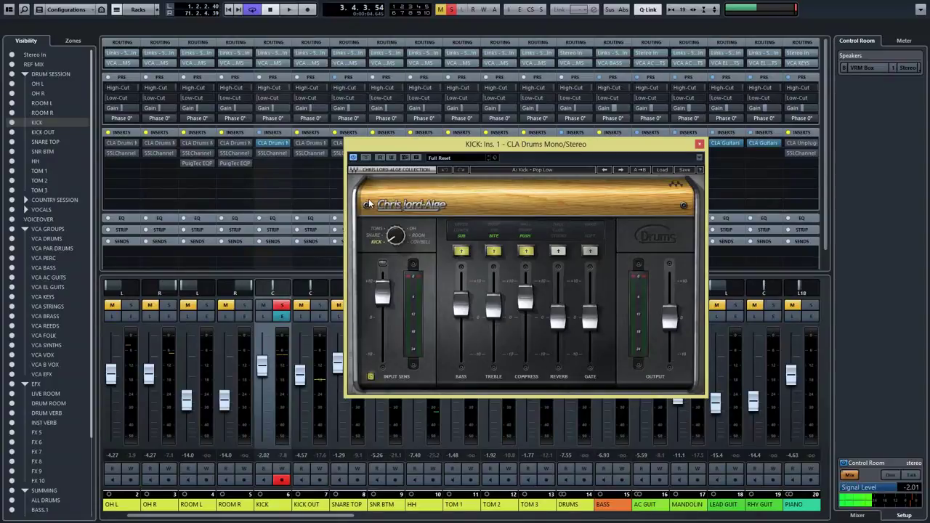
# Step: Solo KICK OUT with KICK, bypass and open its CLA Drums, and play both kicks
pyautogui.click(319, 305)
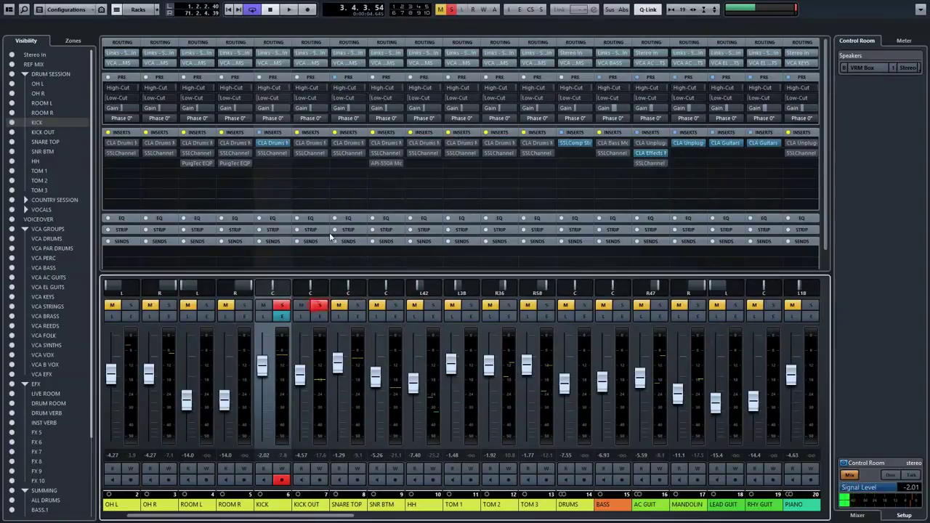
pyautogui.click(301, 143)
pyautogui.click(310, 143)
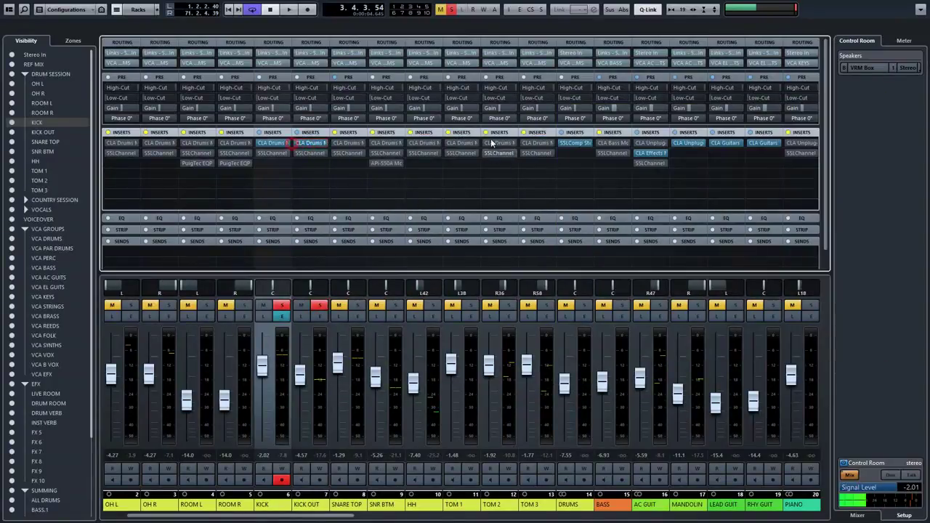
pyautogui.click(316, 144)
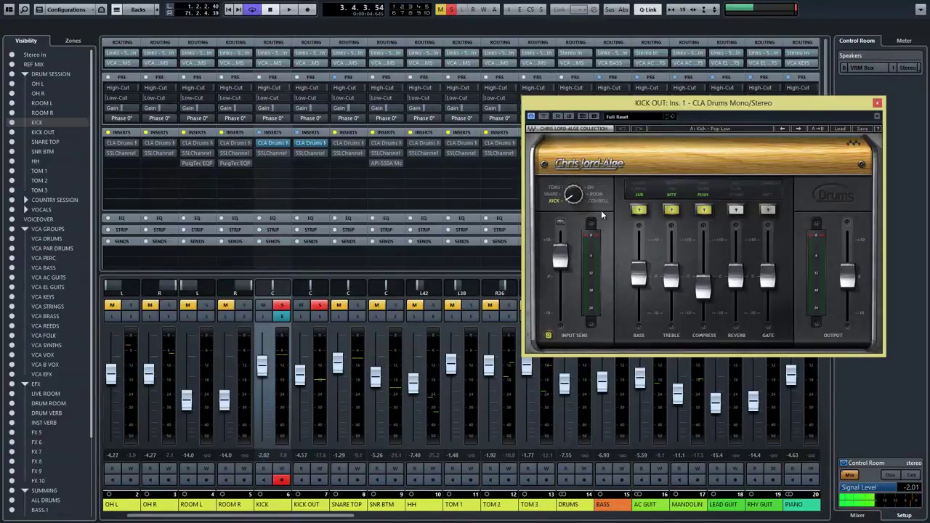
pyautogui.press('space')
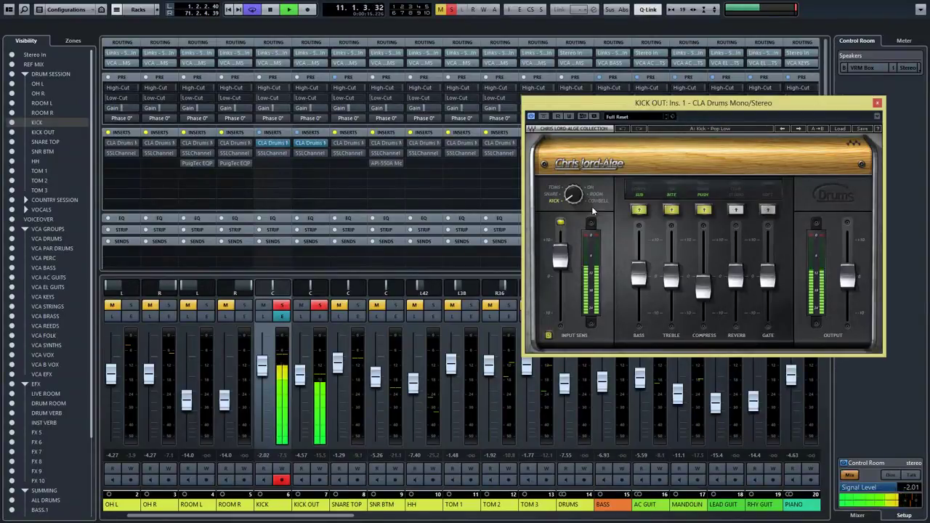
pyautogui.press('space')
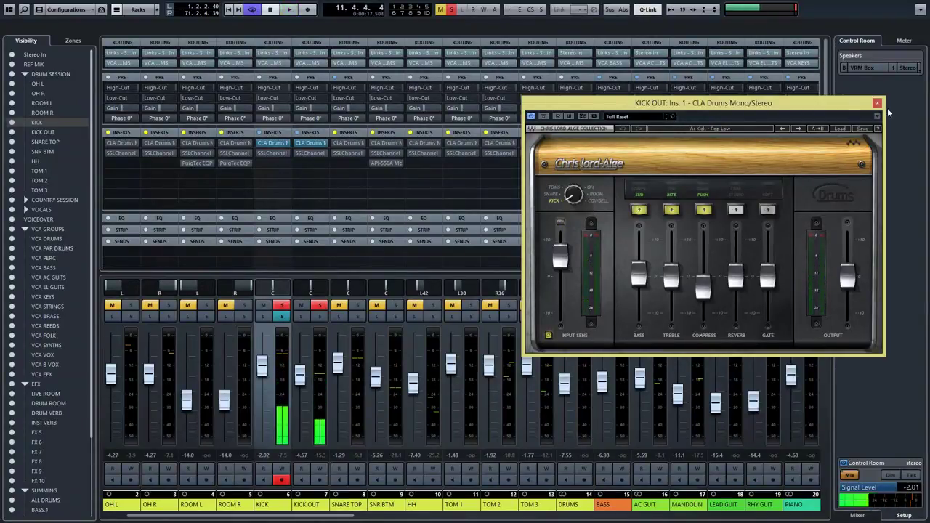
# Step: Close KICK OUT's plugin, select both kicks and play them with SSLChannel back on
pyautogui.click(877, 103)
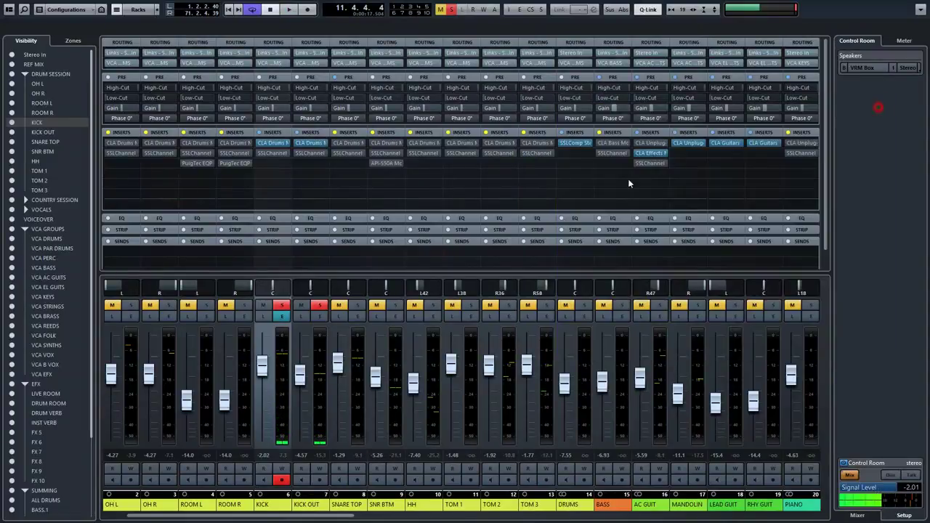
pyautogui.click(312, 505)
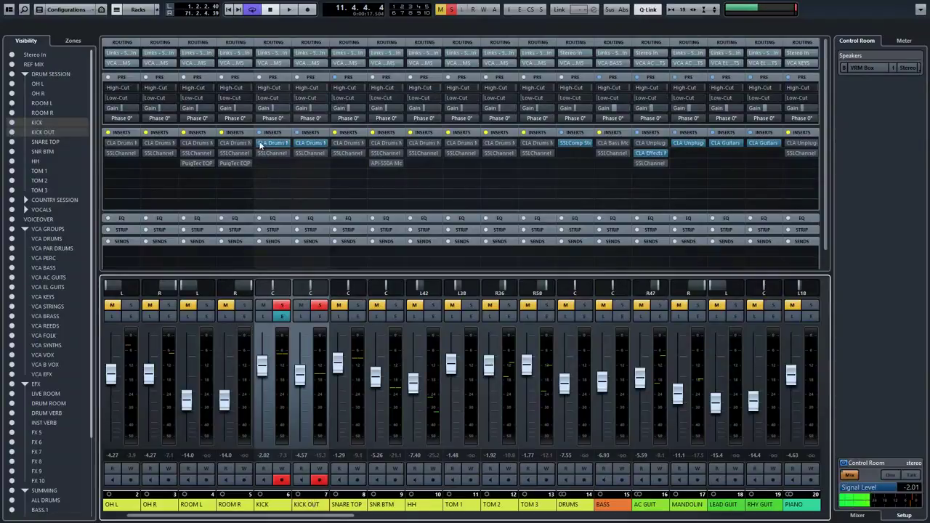
pyautogui.press('space')
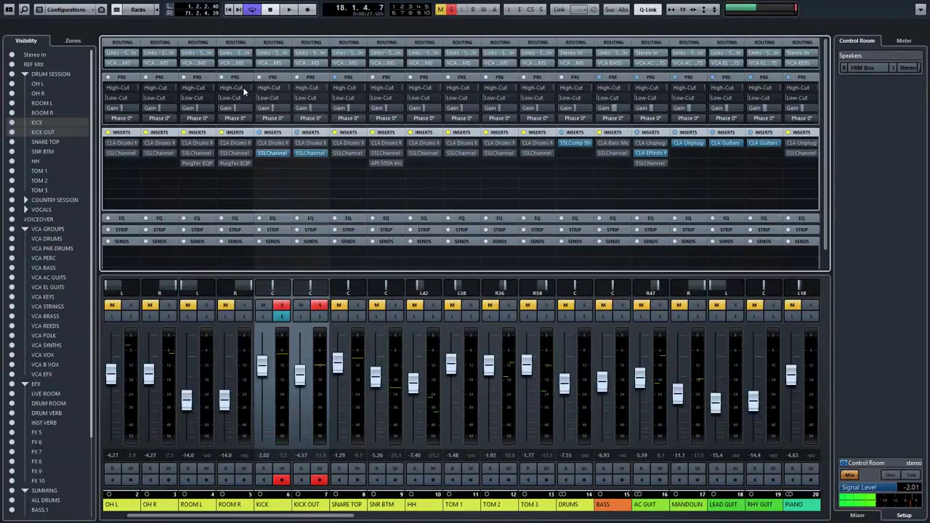
pyautogui.click(257, 151)
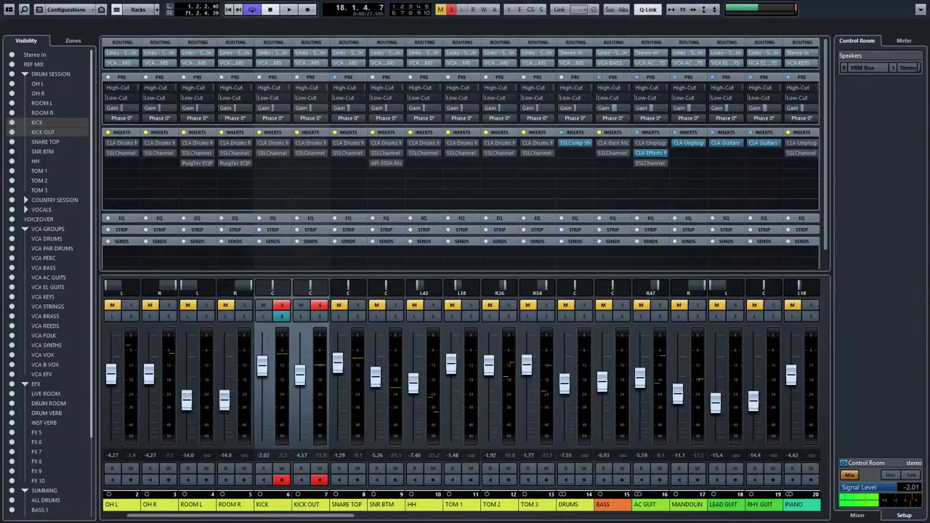
# Step: Open KICK's Channel Settings, then close both CLA Drums windows and the settings window
pyautogui.press('alt+KP_1')
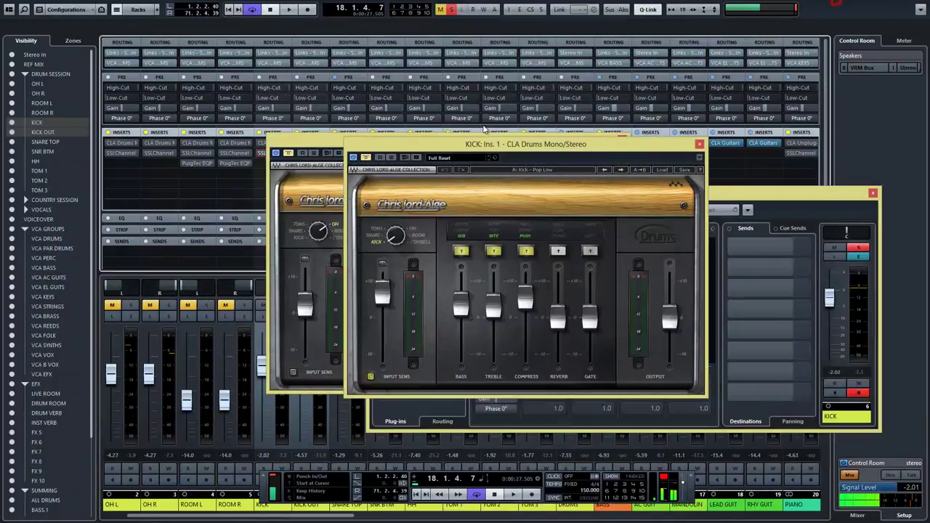
pyautogui.click(699, 144)
pyautogui.click(629, 137)
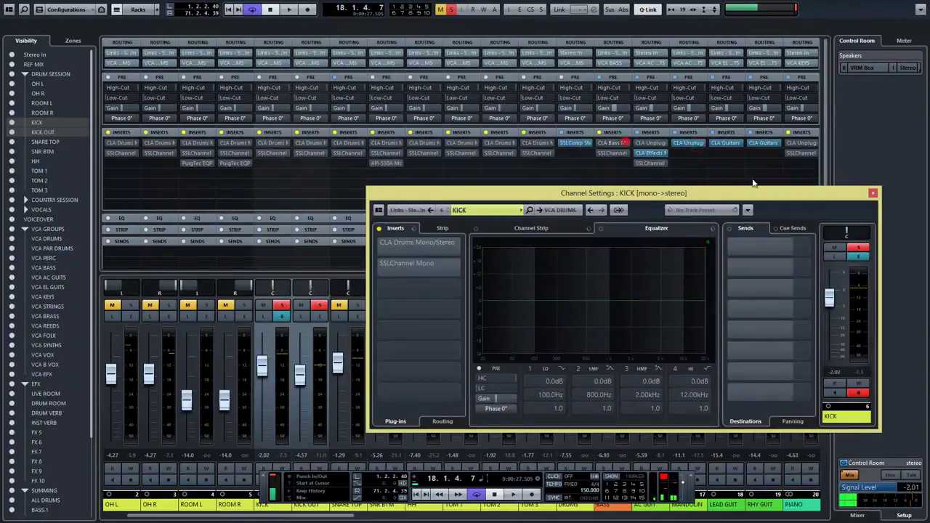
pyautogui.click(873, 193)
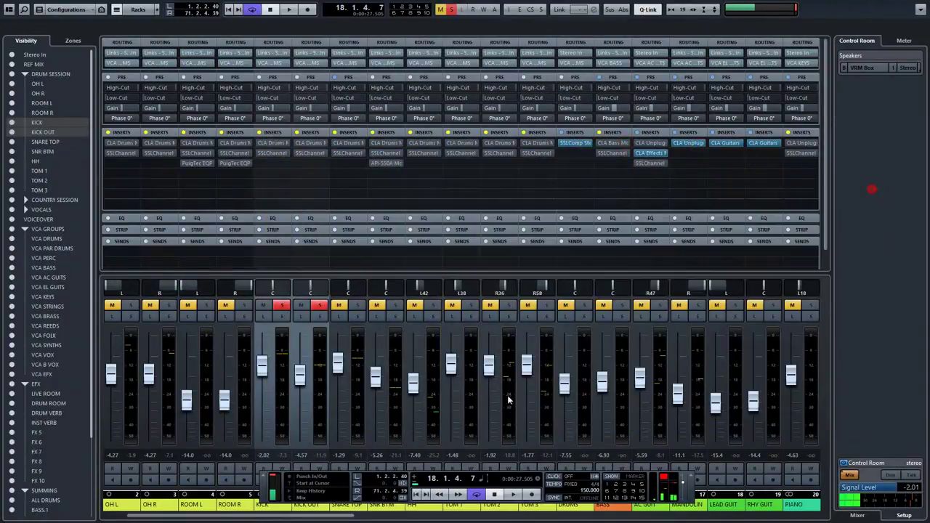
# Step: Select the SNARE TOP channel, dismissing a stray channel colour menu along the way
pyautogui.click(351, 508)
pyautogui.click(263, 506)
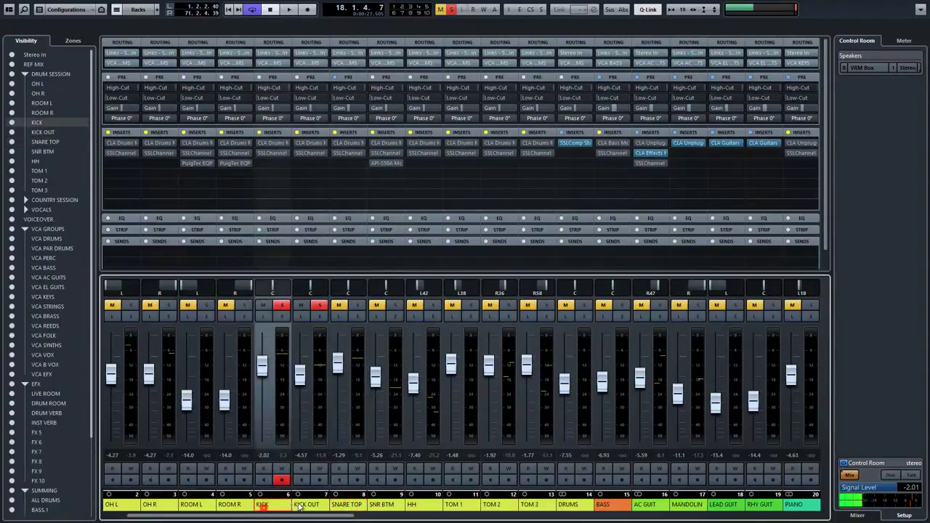
pyautogui.click(291, 501)
pyautogui.click(305, 506)
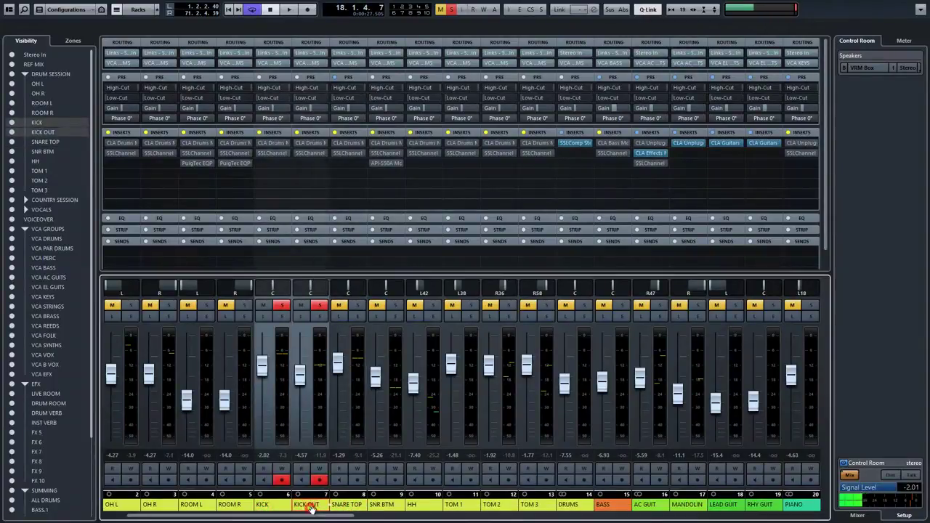
pyautogui.click(348, 507)
# Step: Solo SNARE TOP and SNR BTM, open SNARE TOP's CLA Drums (Snare – Start Me Up) and bypass it
pyautogui.keyDown('ctrl'); pyautogui.click(382, 506); pyautogui.keyUp('ctrl')
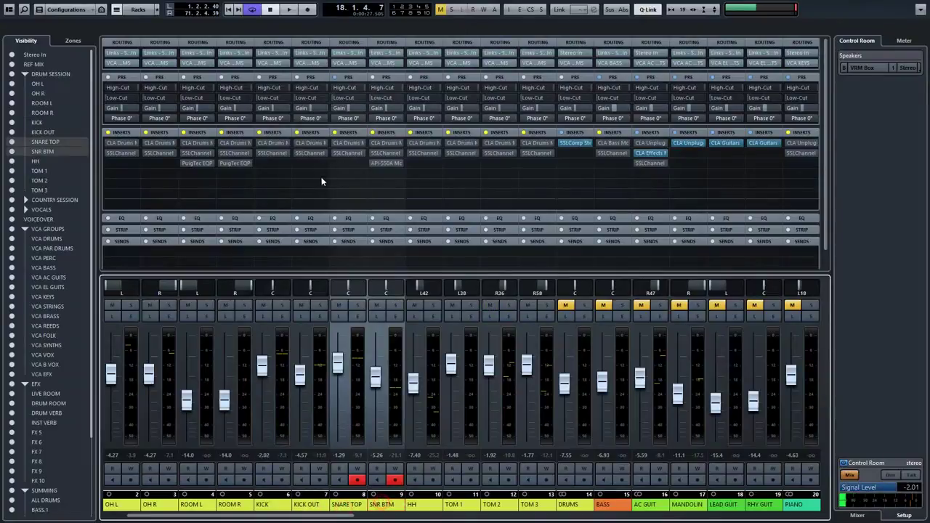
pyautogui.press('s')
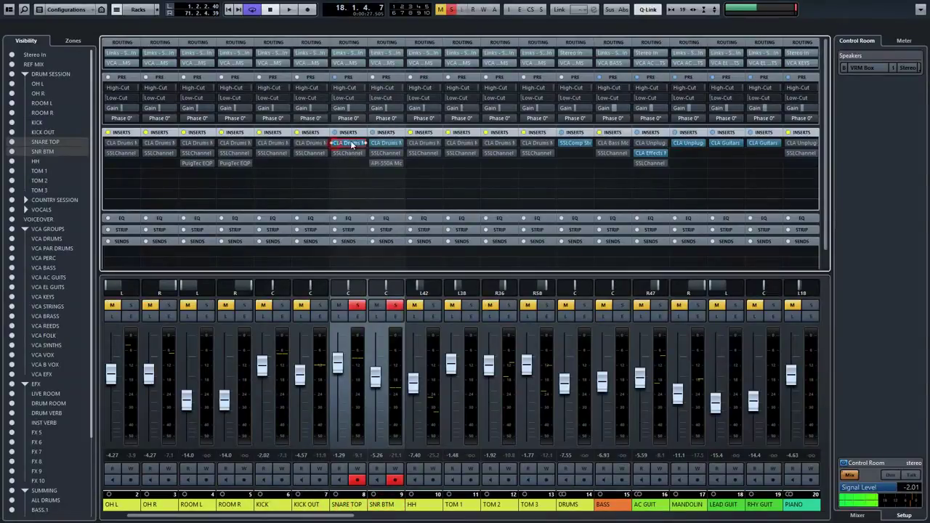
pyautogui.click(351, 143)
pyautogui.moveTo(546, 213); pyautogui.dragTo(711, 49)
pyautogui.click(465, 56)
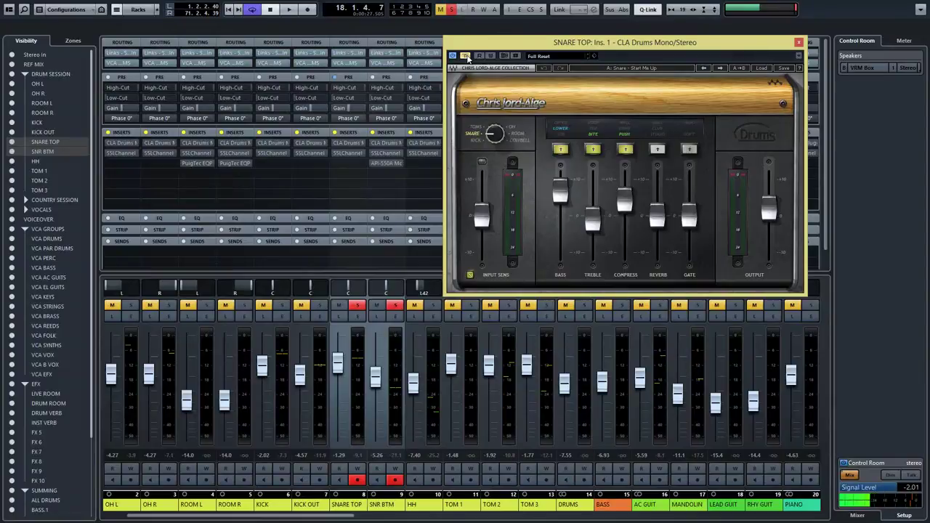
# Step: Play the soloed snare dry, close the snare plugin window, and stop playback
pyautogui.press('space')
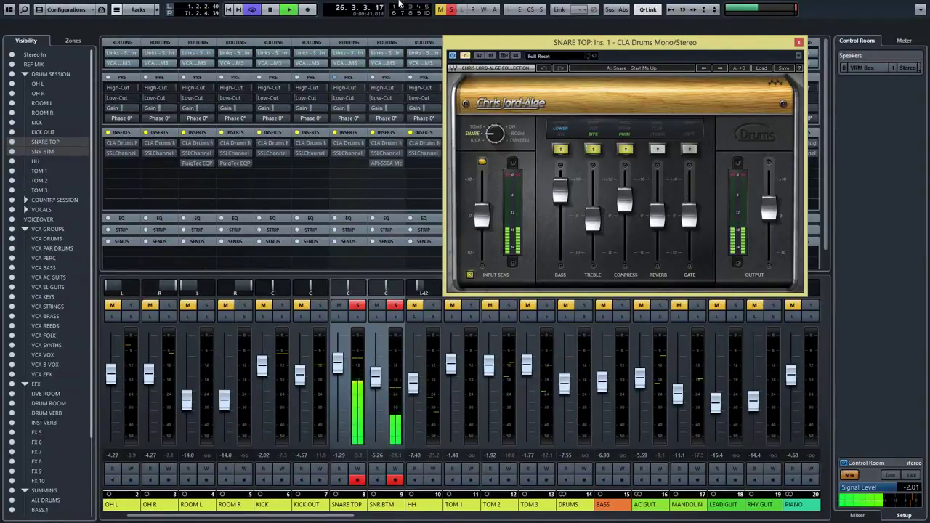
pyautogui.click(331, 143)
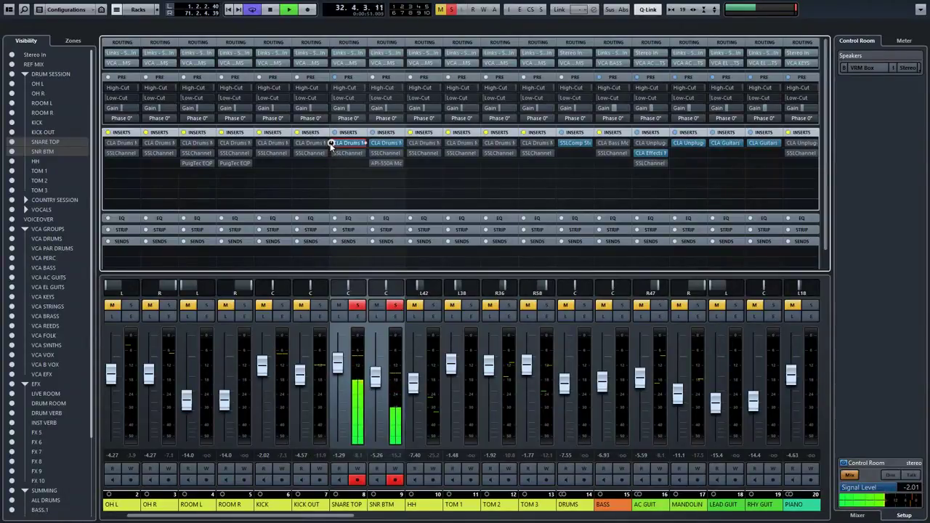
pyautogui.press('space')
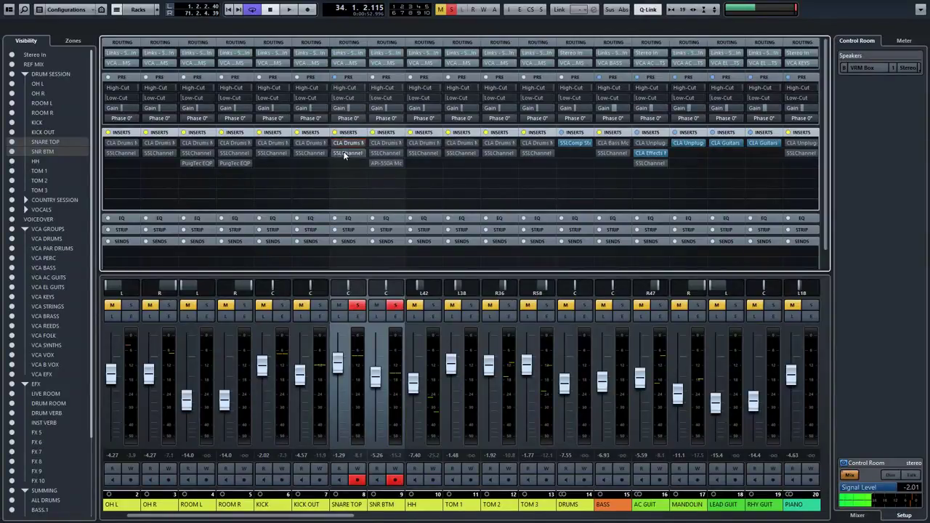
# Step: Replay the snares, bring up SNARE TOP's CLA Drums plugin with Alt+2, then close it
pyautogui.moveTo(332, 152); pyautogui.dragTo(385, 162)
pyautogui.press('space')
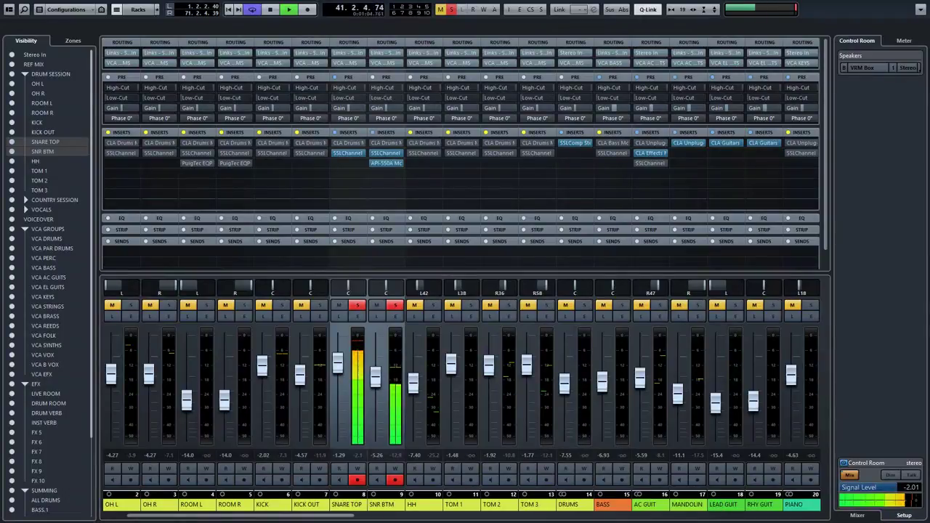
pyautogui.hotkey('alt', '2')
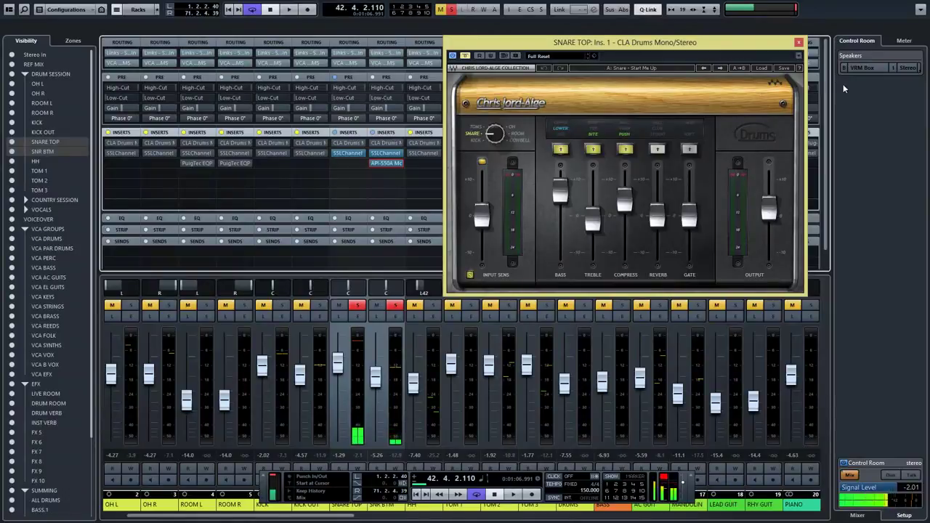
pyautogui.click(799, 42)
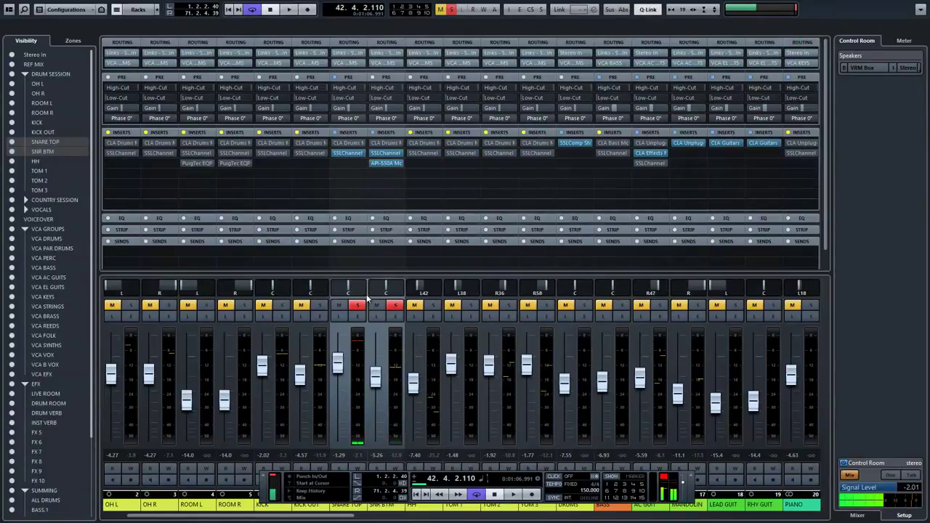
# Step: Unsolo the snares, select the HH channel and open its CLA Drums insert
pyautogui.click(375, 161)
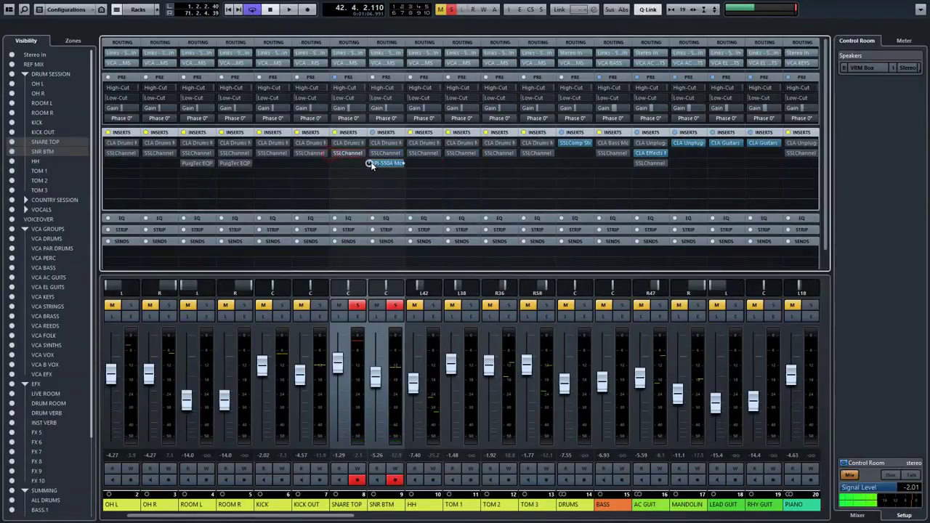
pyautogui.click(357, 306)
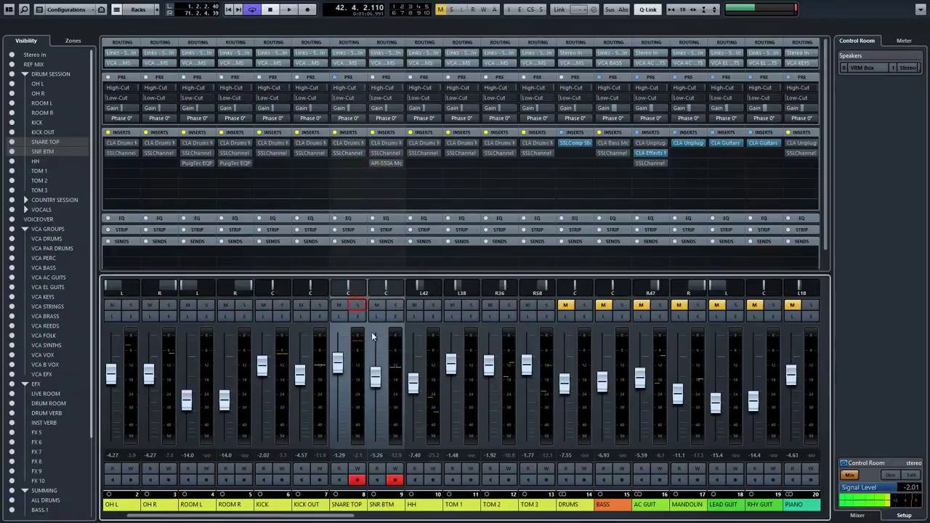
pyautogui.click(419, 512)
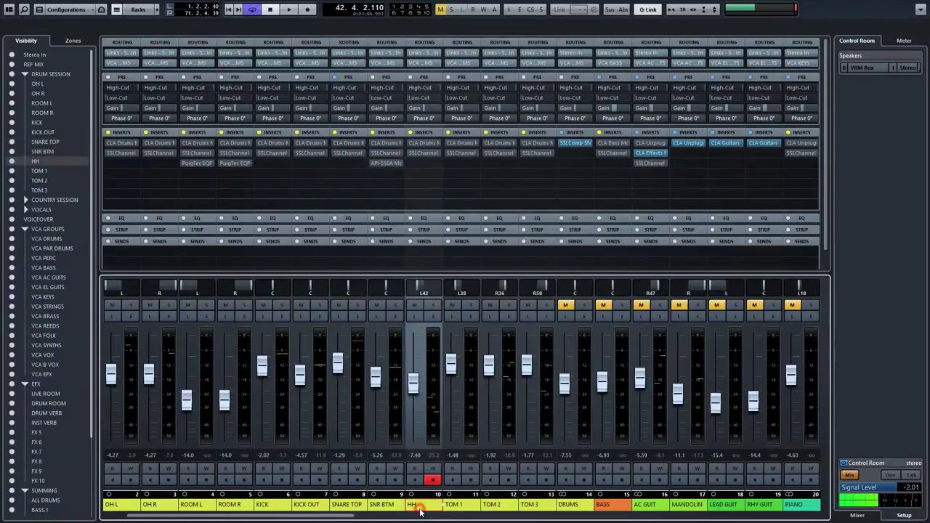
pyautogui.moveTo(420, 150); pyautogui.dragTo(659, 125)
pyautogui.click(419, 144)
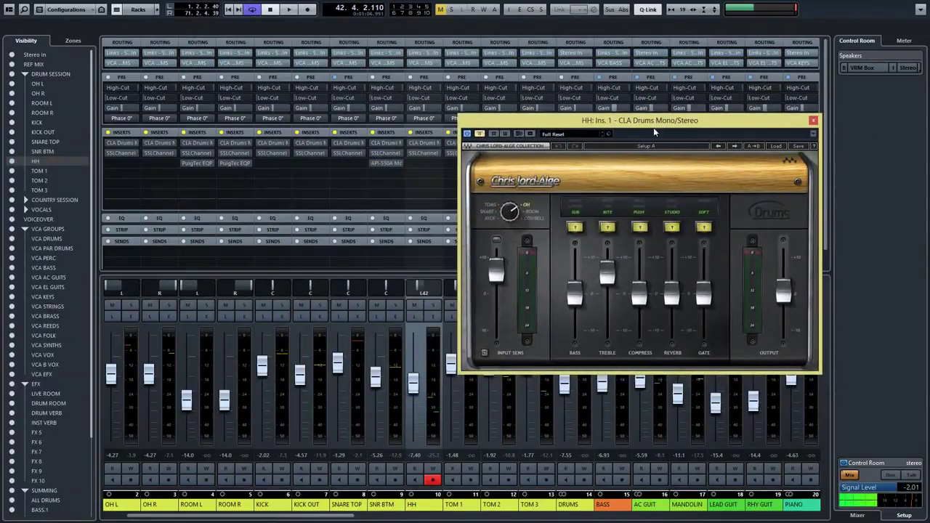
# Step: Solo HH and play it, bypassing CLA Drums to compare, then stop and close the plugin
pyautogui.press('space')
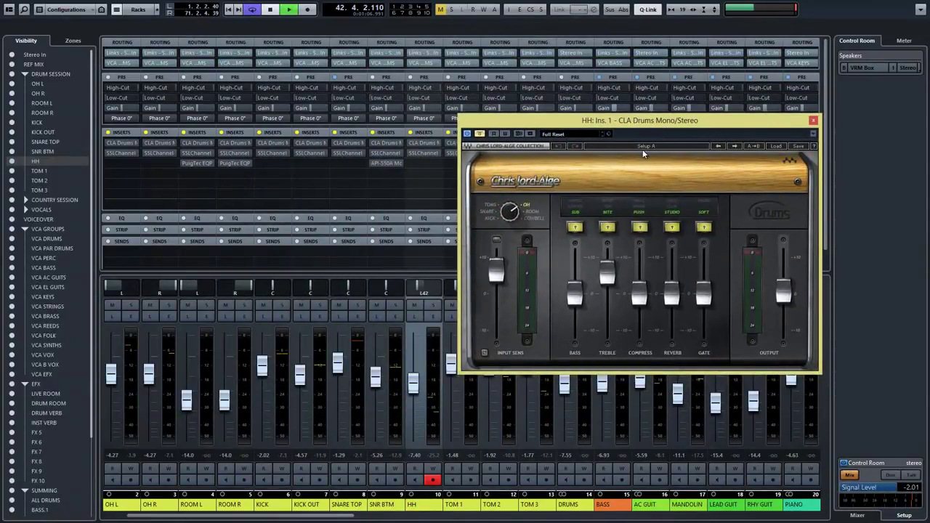
pyautogui.click(433, 305)
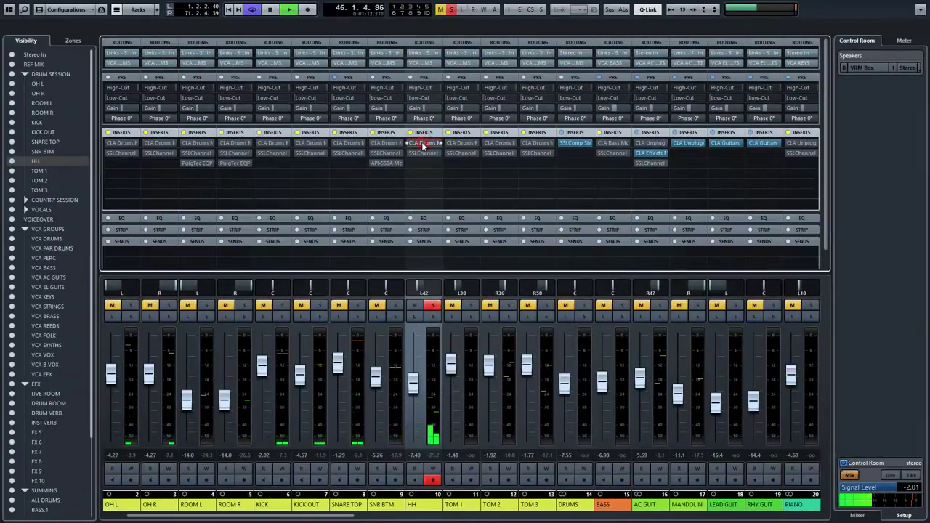
pyautogui.click(422, 143)
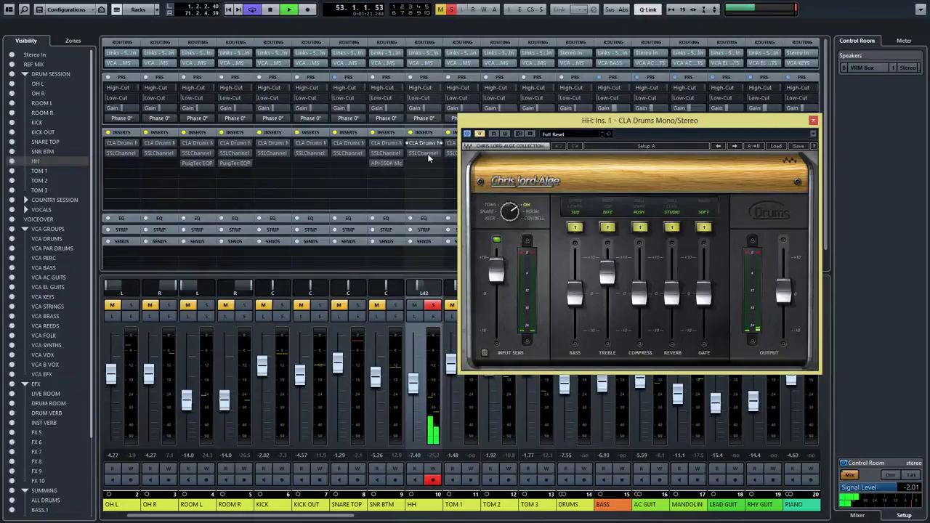
pyautogui.click(478, 134)
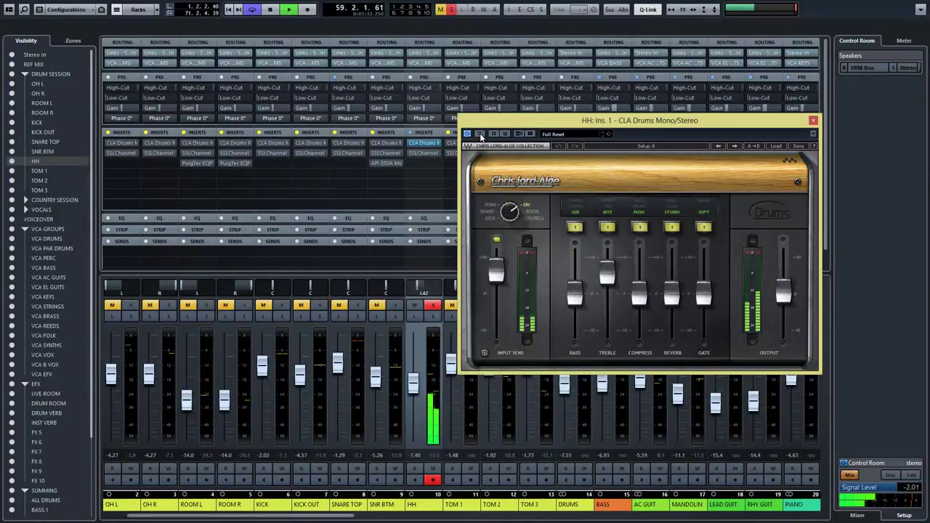
pyautogui.press('space')
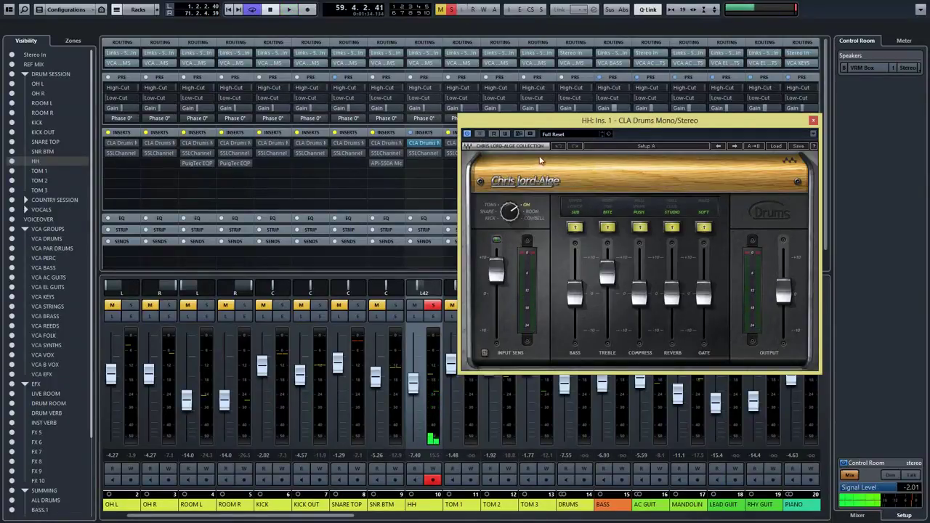
pyautogui.click(813, 120)
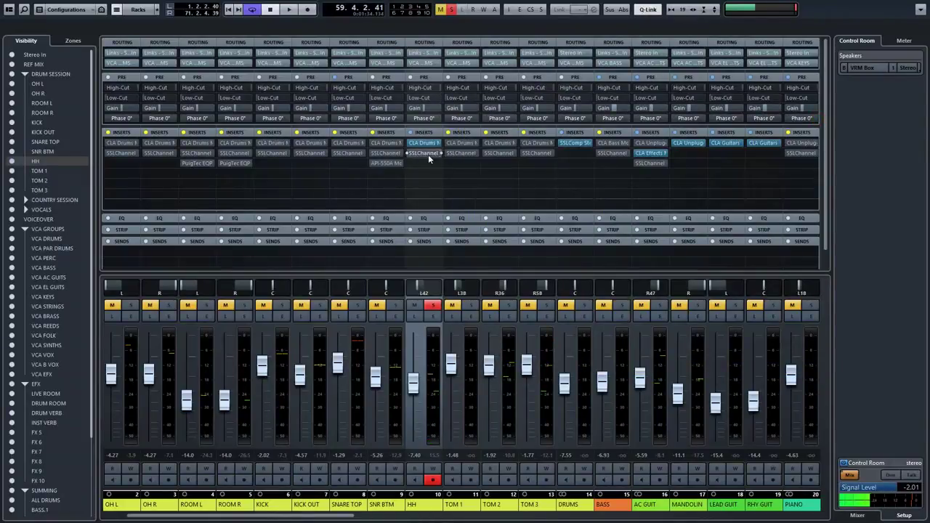
pyautogui.moveTo(418, 145); pyautogui.dragTo(408, 145)
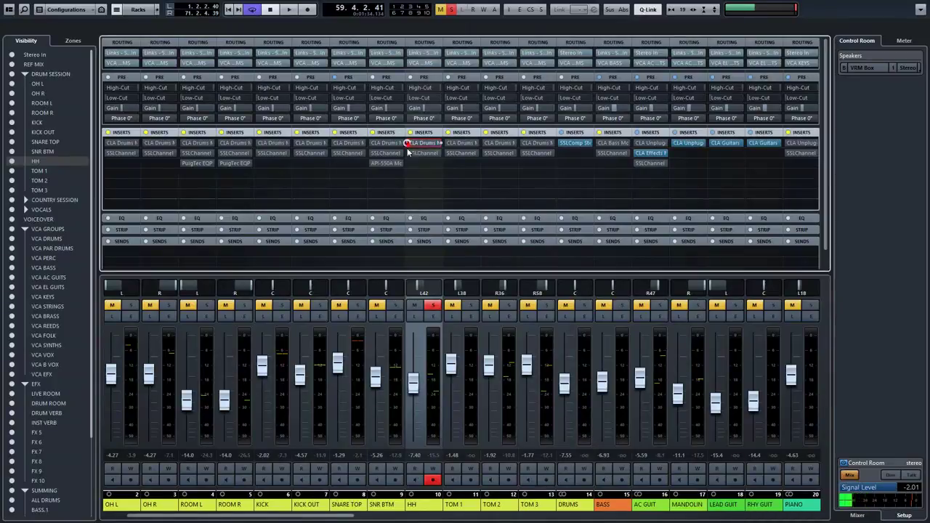
# Step: Unsolo HH, loop a short range at bar 68 in the Project window, and open HH Channel Settings
pyautogui.click(433, 305)
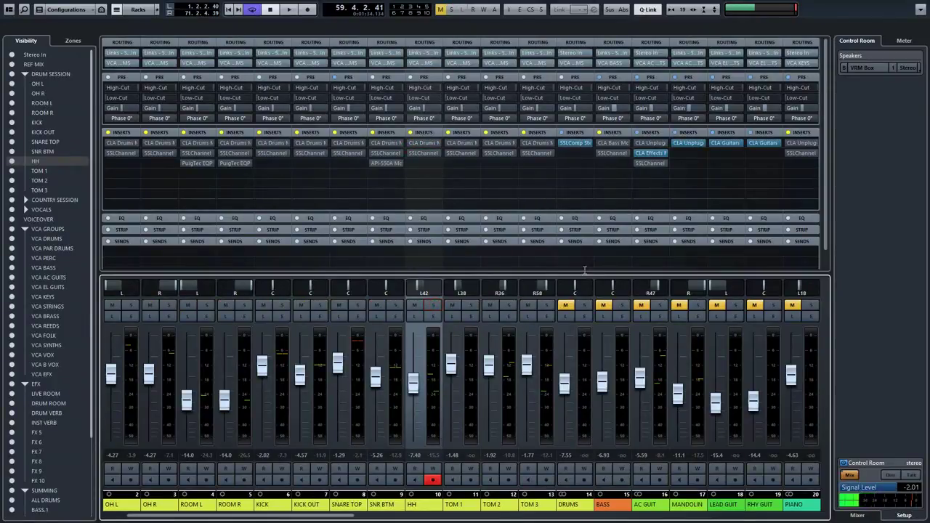
pyautogui.press('F3')
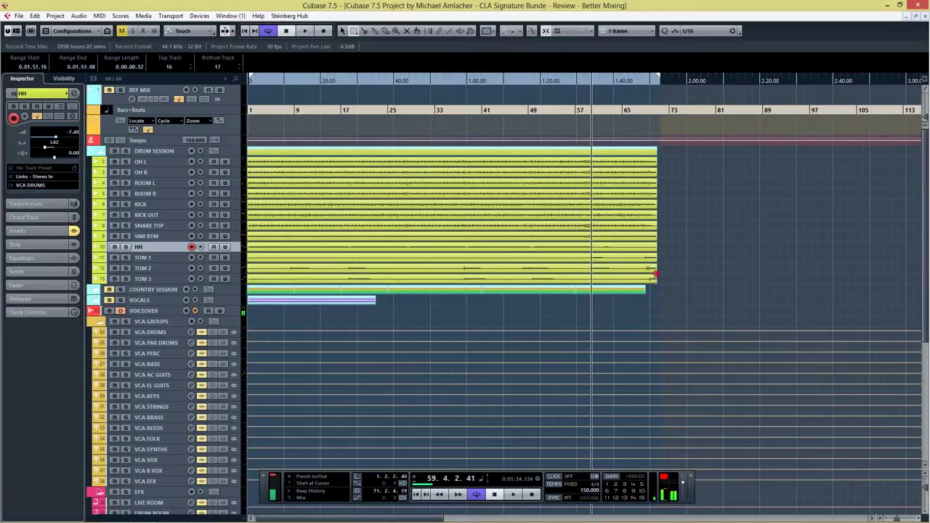
pyautogui.click(645, 271)
pyautogui.press('p')
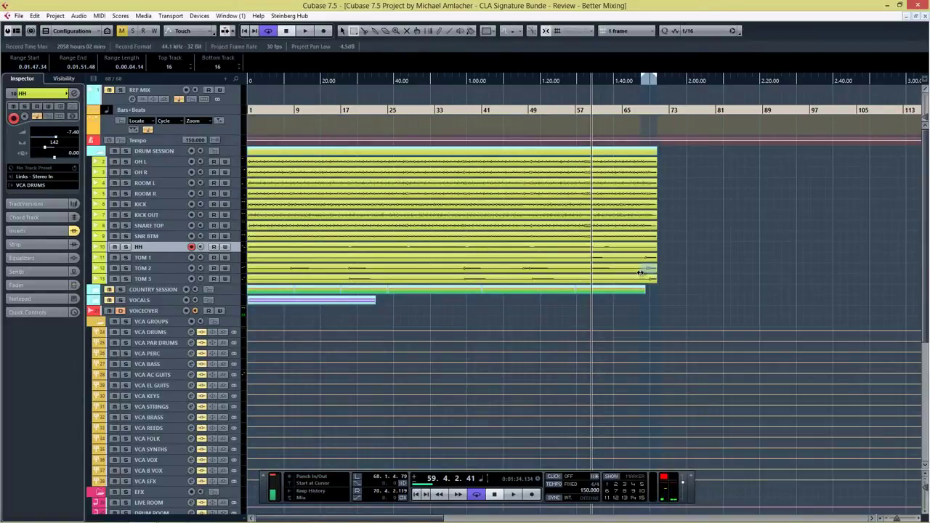
pyautogui.click(642, 80)
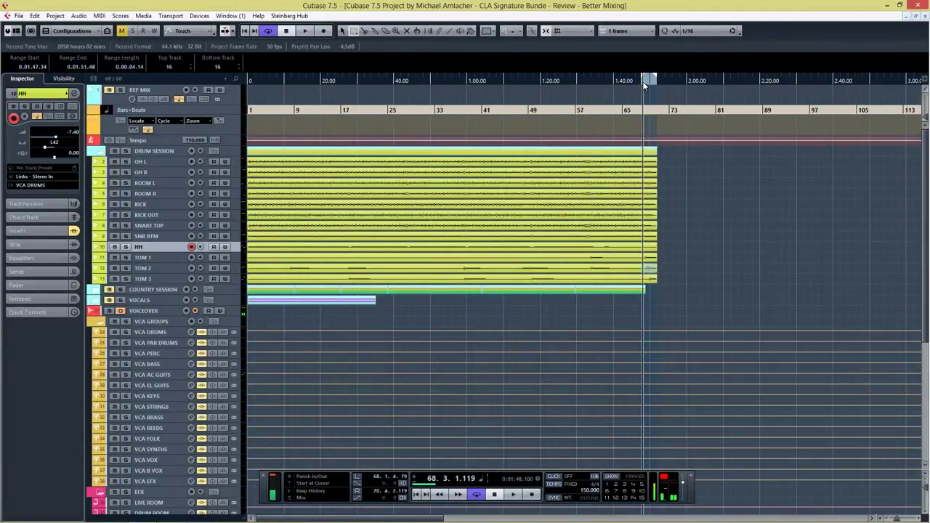
pyautogui.press('e')
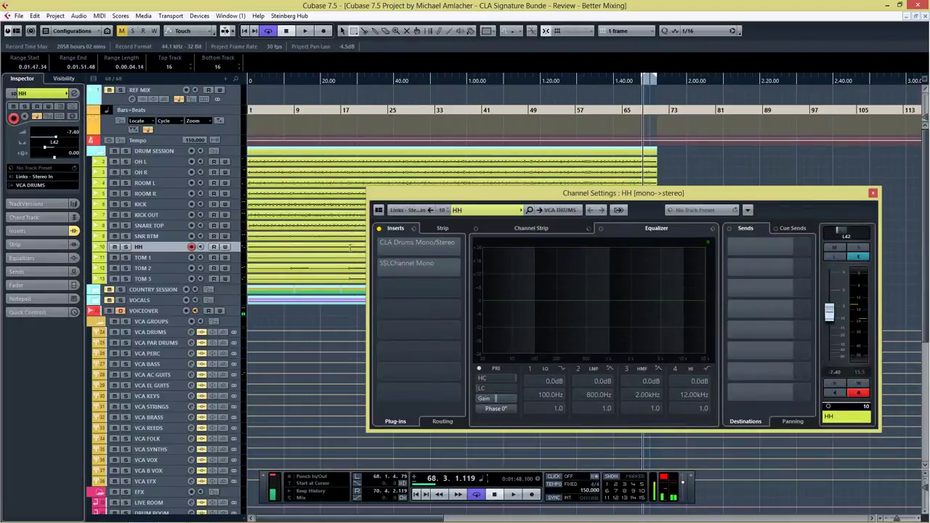
# Step: Select TOM 1–3 and open TOM 1's CLA Drums plugin, moving its window aside
pyautogui.click(155, 259)
pyautogui.keyDown('shift'); pyautogui.click(154, 278); pyautogui.keyUp('shift')
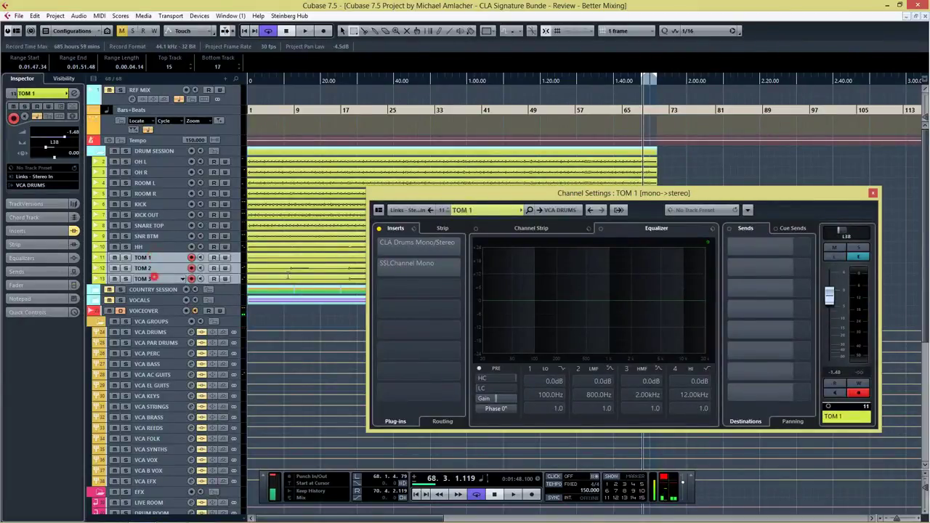
pyautogui.click(407, 249)
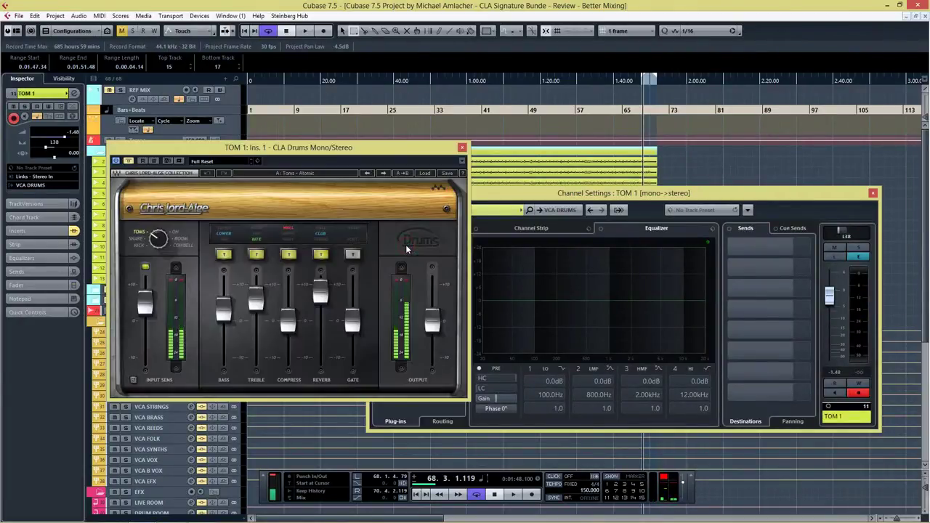
pyautogui.moveTo(329, 148); pyautogui.dragTo(529, 113)
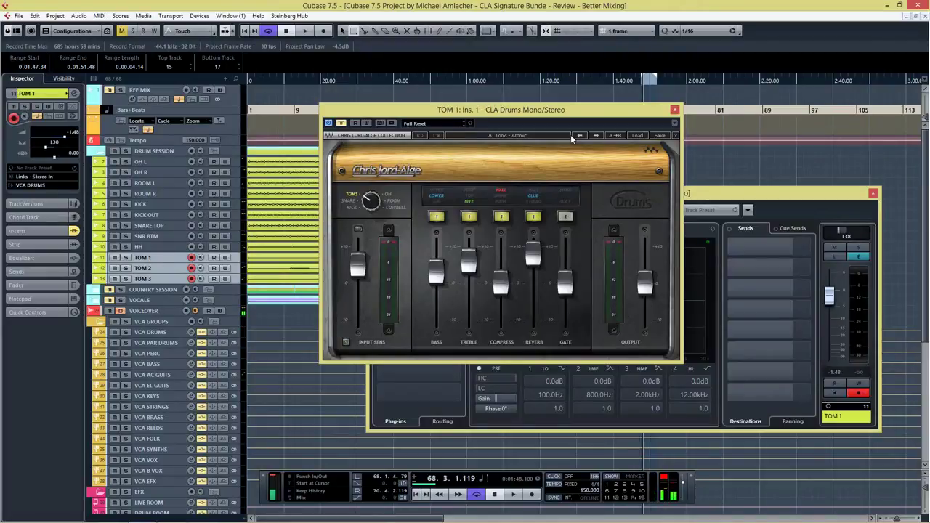
pyautogui.moveTo(566, 113); pyautogui.dragTo(749, 66)
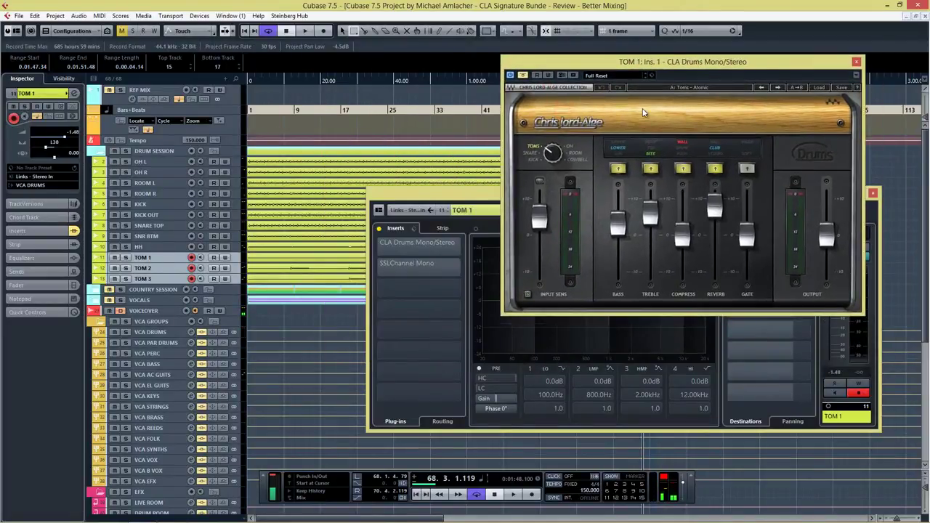
# Step: Solo the toms, play the loop with CLA Drums bypassed then re-enabled, and close the plugin
pyautogui.press('s')
pyautogui.press('space')
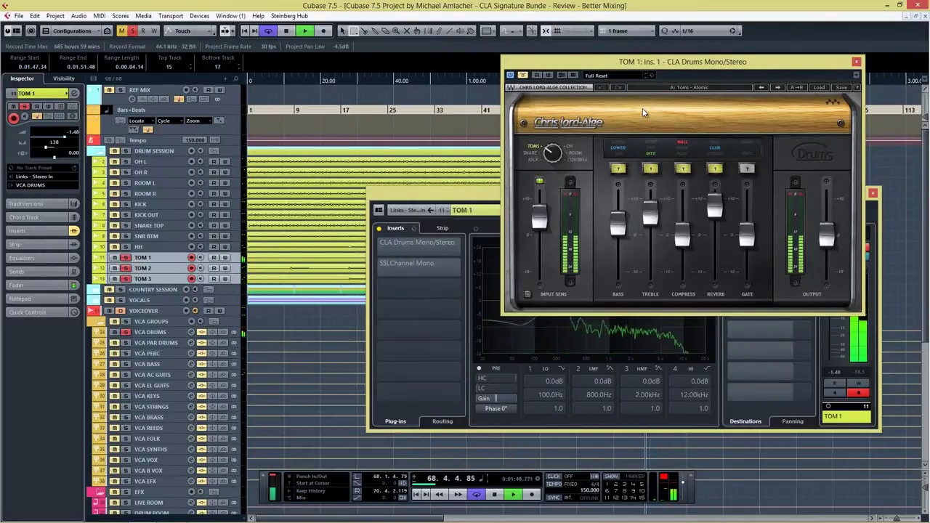
pyautogui.click(521, 76)
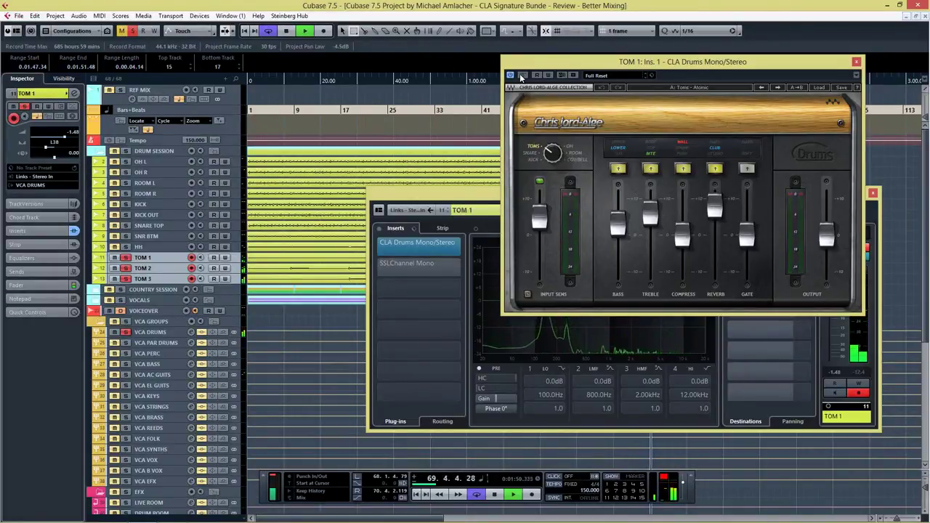
pyautogui.click(520, 77)
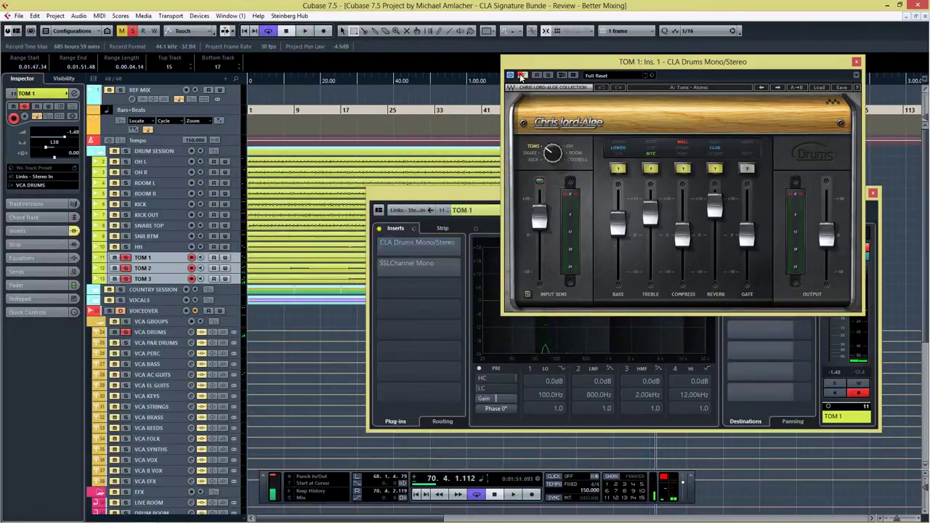
pyautogui.click(856, 63)
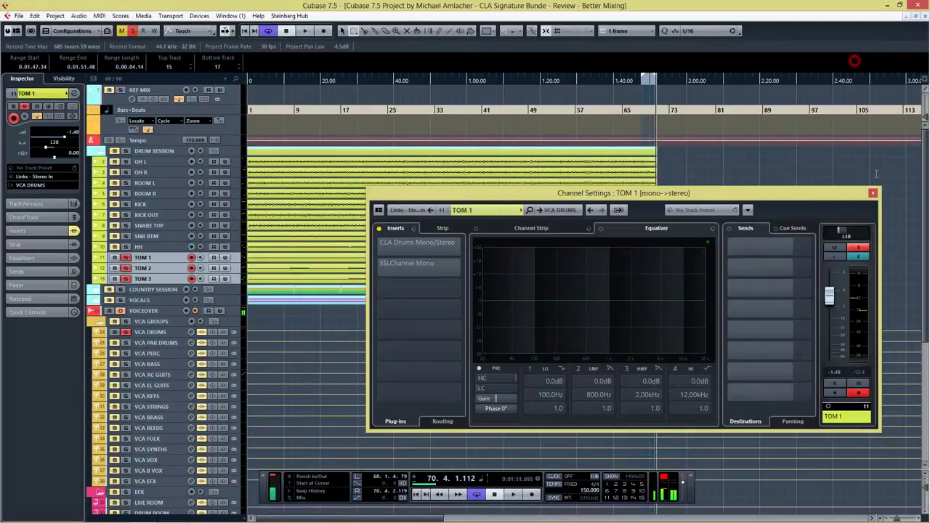
# Step: Close TOM 1's channel settings, return to the start, turn off looping and clear the drum solos
pyautogui.click(873, 194)
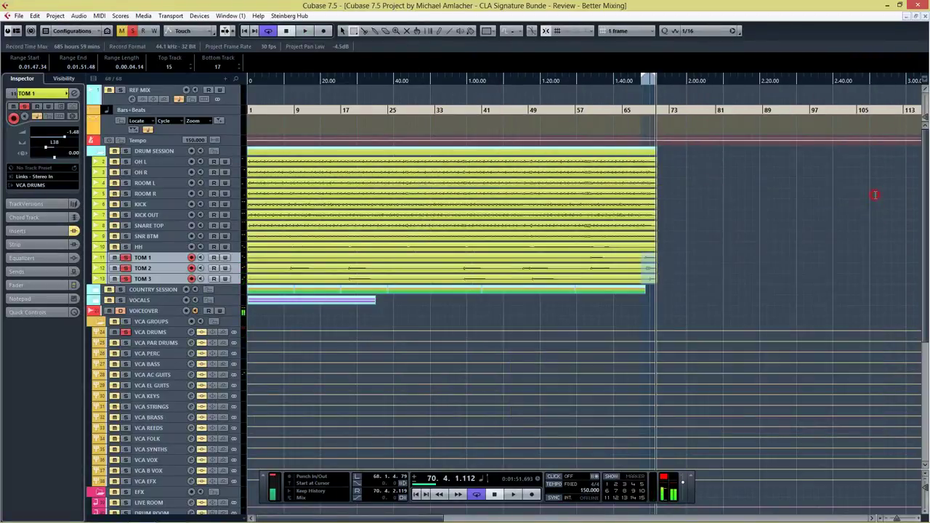
pyautogui.click(416, 494)
pyautogui.press('/')
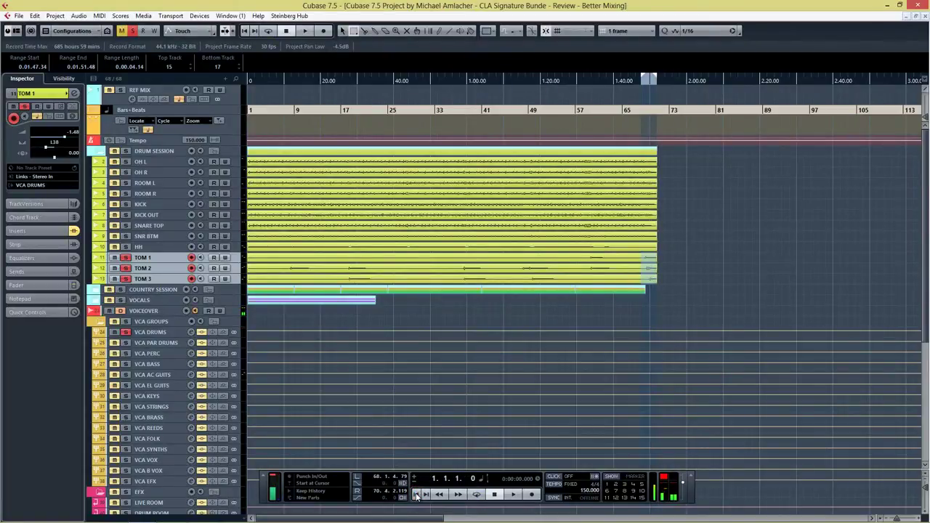
pyautogui.click(125, 269)
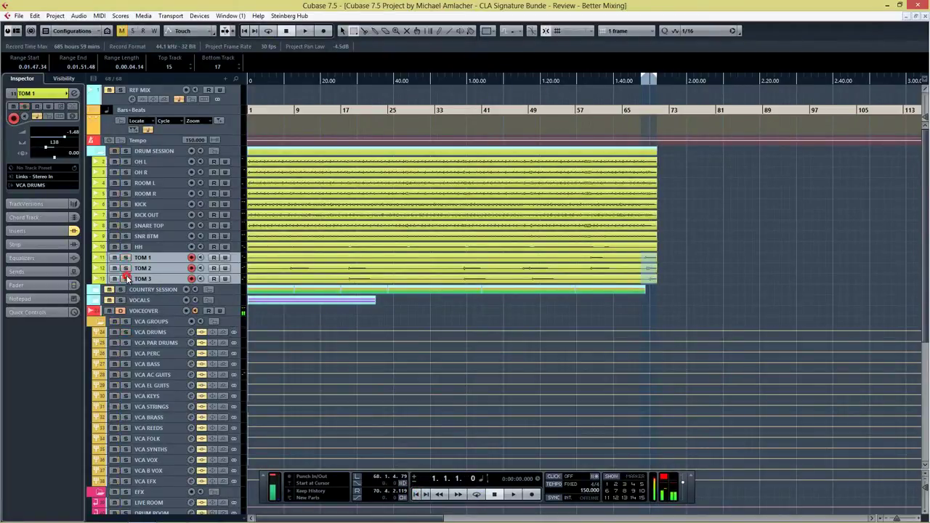
# Step: Select OH L through TOM 3, open their Channel Settings, play the dry kit, and show the MixConsole
pyautogui.click(164, 162)
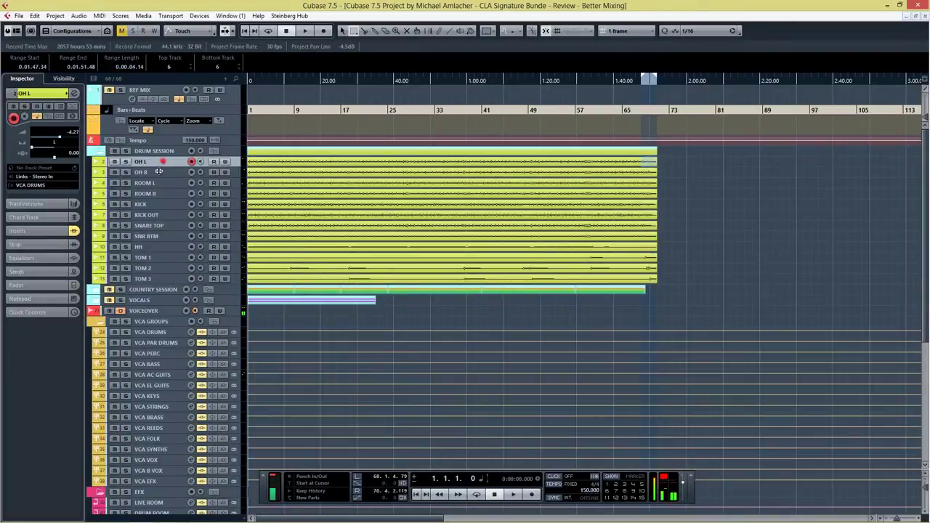
pyautogui.keyDown('shift'); pyautogui.click(154, 279); pyautogui.keyUp('shift')
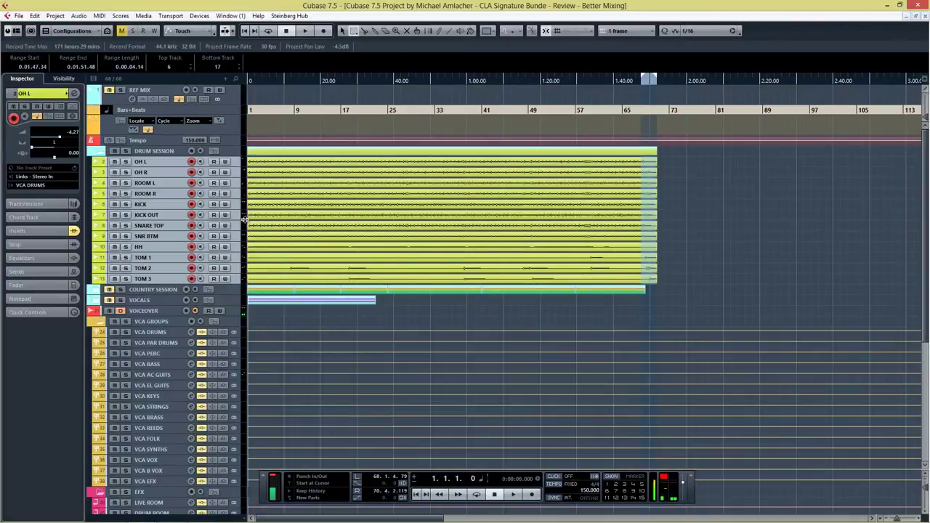
pyautogui.press('e')
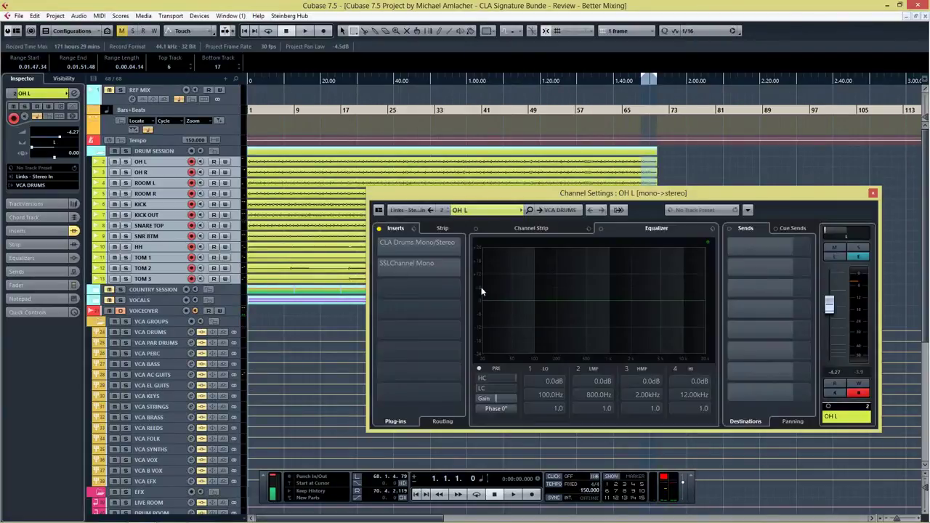
pyautogui.press('space')
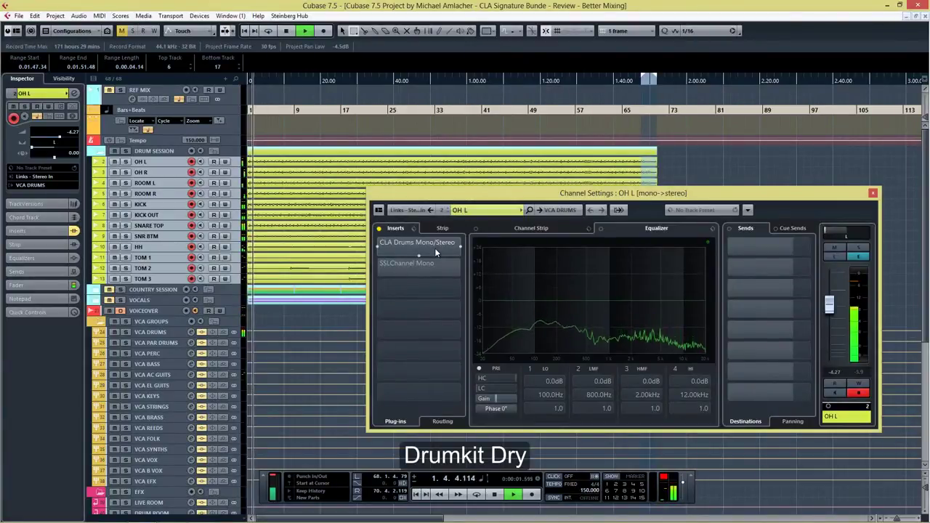
pyautogui.press('F3')
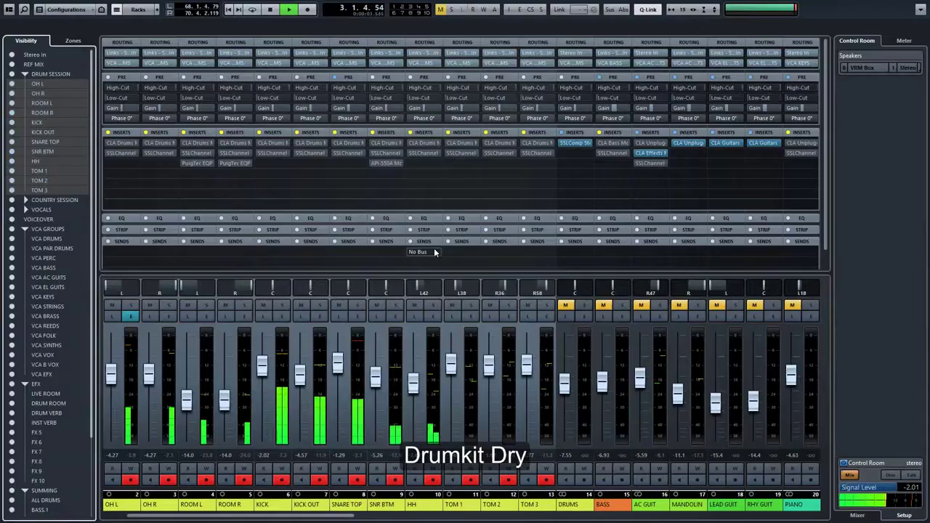
# Step: Toggle CLA Drums on and off on the linked drum channels, ending with it bypassed
pyautogui.click(521, 144)
pyautogui.click(521, 143)
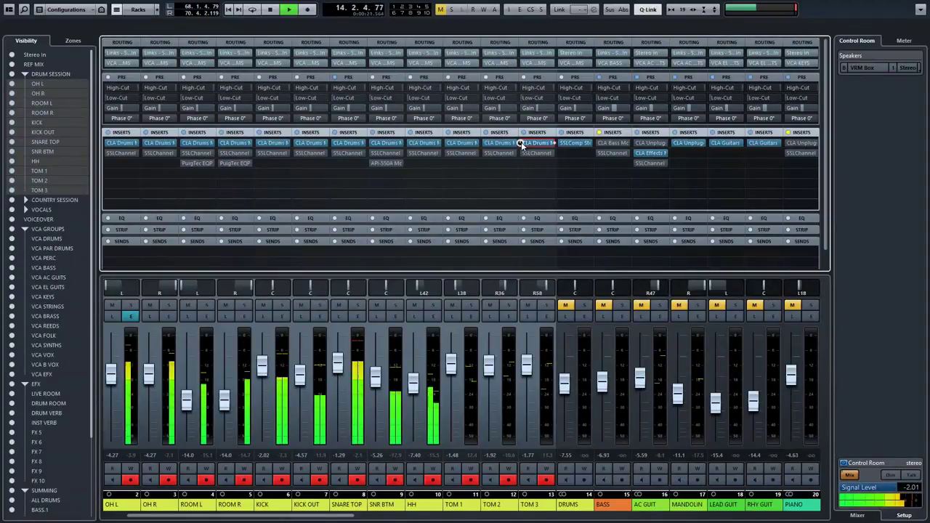
pyautogui.click(521, 144)
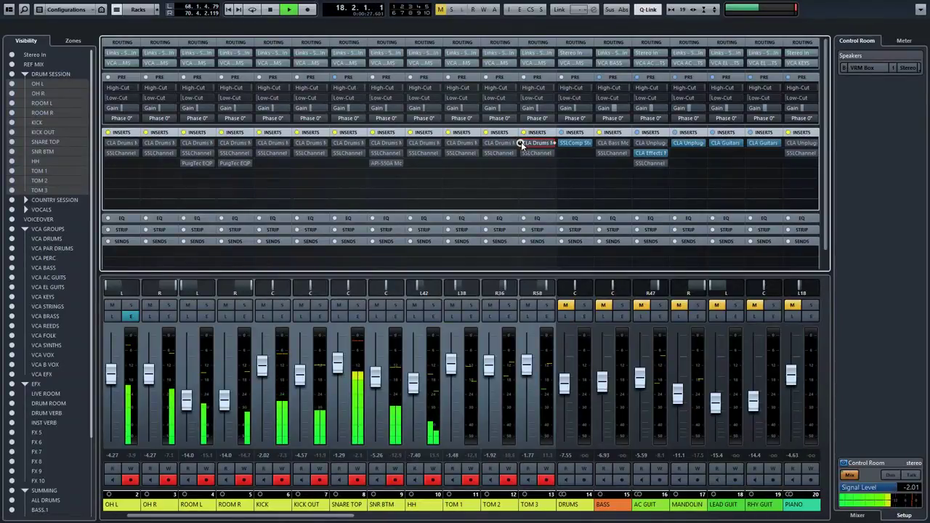
pyautogui.click(520, 143)
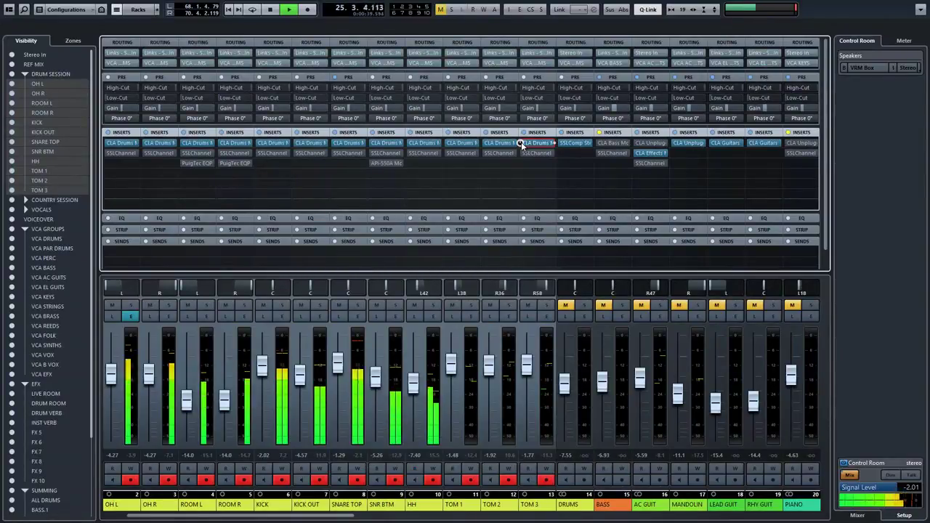
pyautogui.click(521, 143)
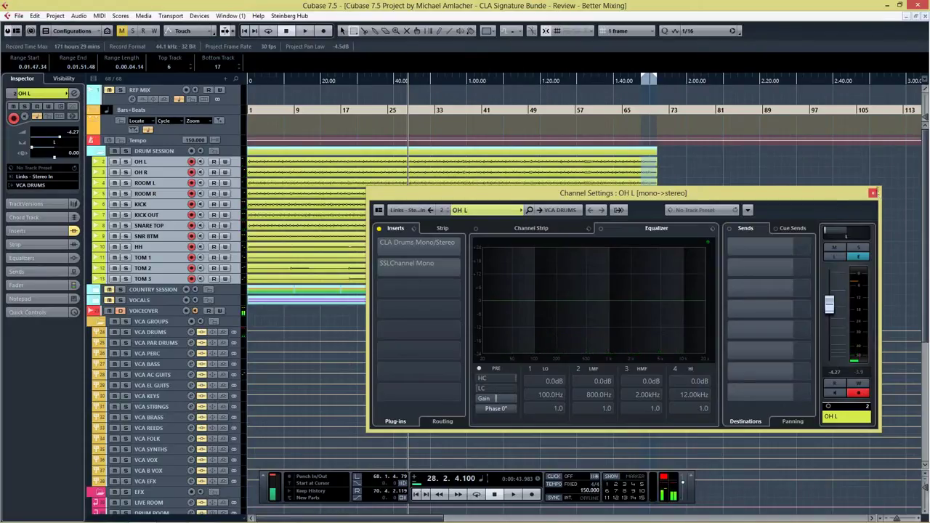
# Step: Close the OH L Channel Settings and hide then reshow the transport panel with F2
pyautogui.click(873, 192)
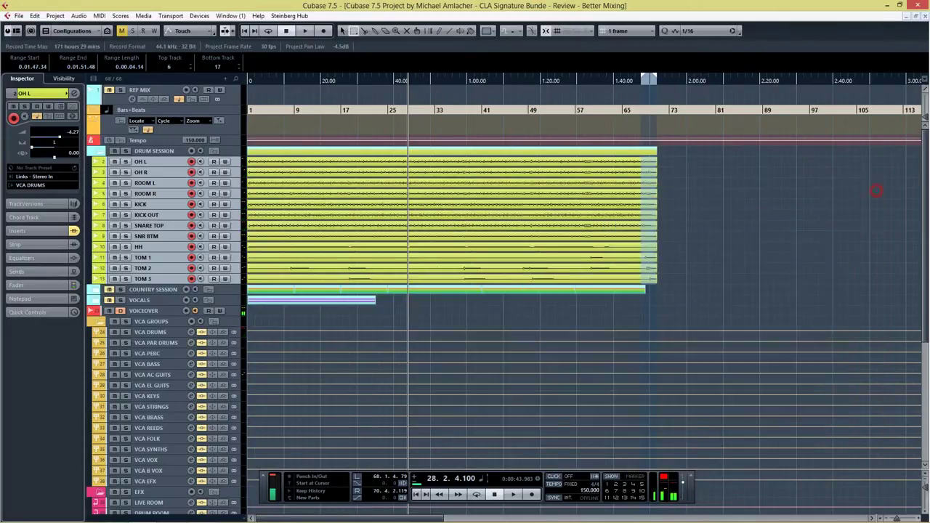
pyautogui.press('F2')
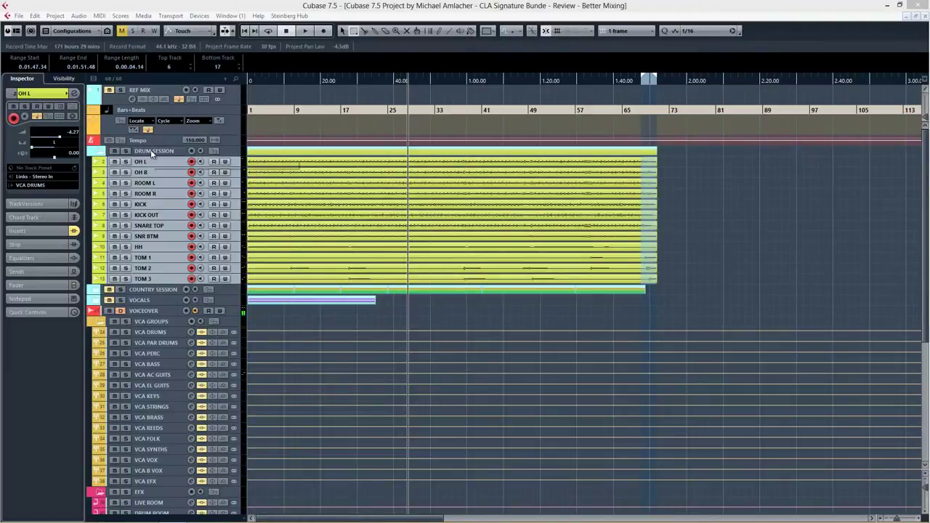
pyautogui.press('F2')
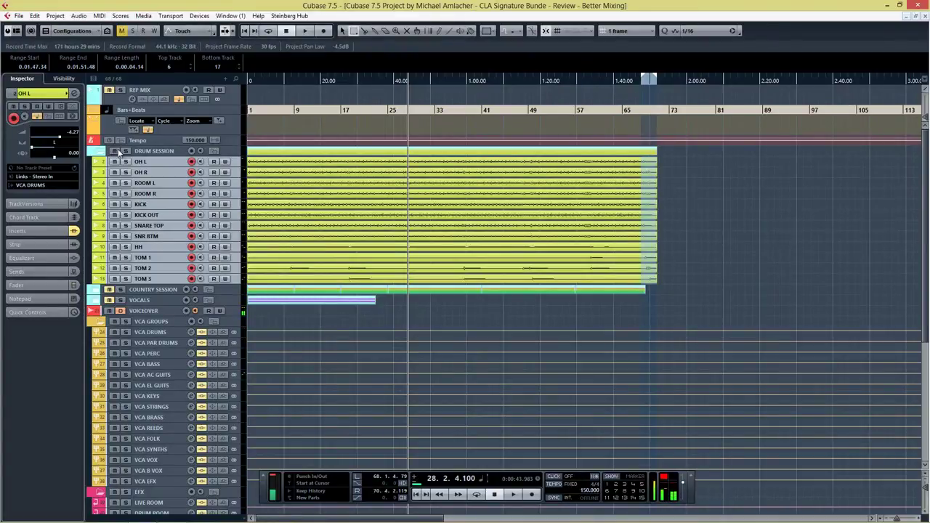
# Step: Collapse DRUM SESSION, expand COUNTRY SESSION, select and toggle mute on BASS, and return to start
pyautogui.click(154, 151)
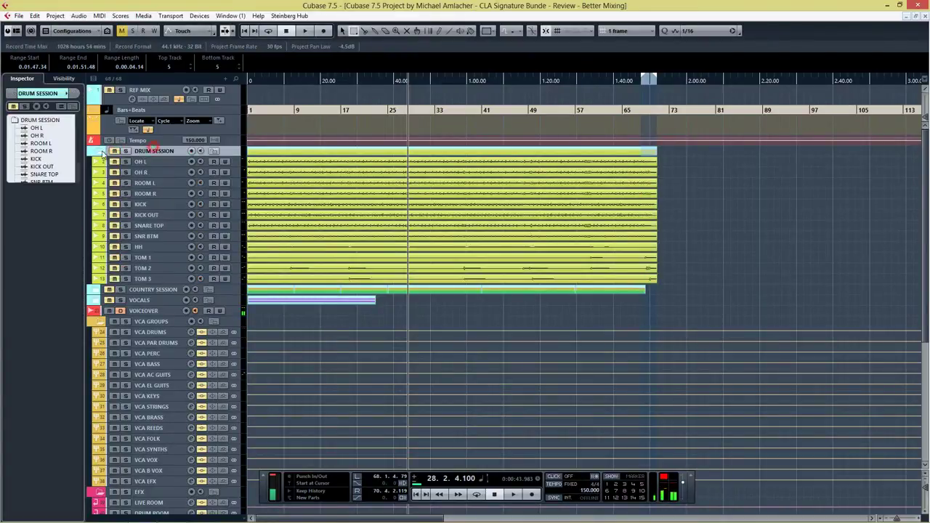
pyautogui.click(102, 153)
pyautogui.click(101, 164)
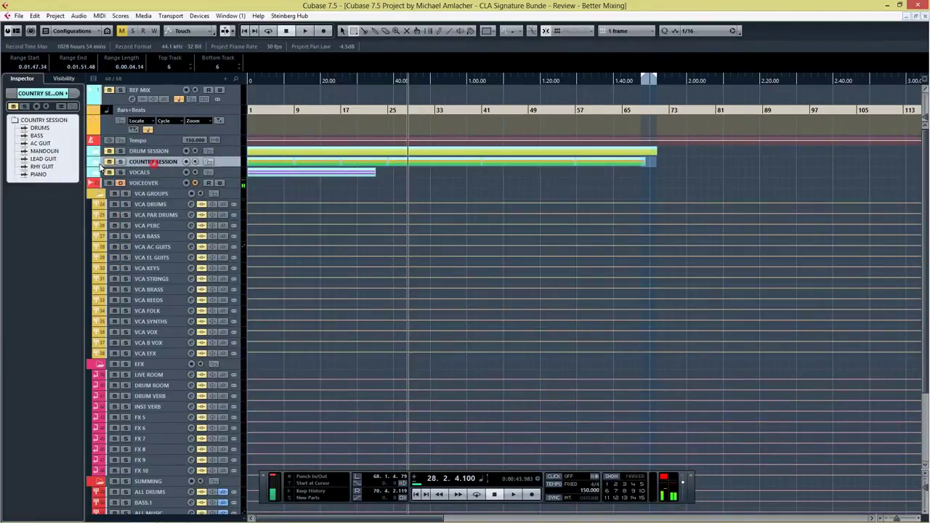
pyautogui.click(102, 162)
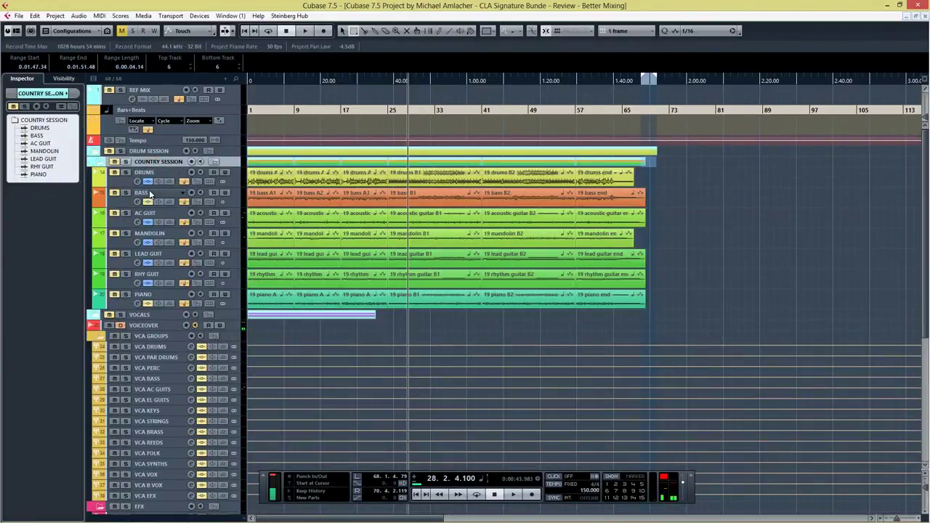
pyautogui.click(150, 194)
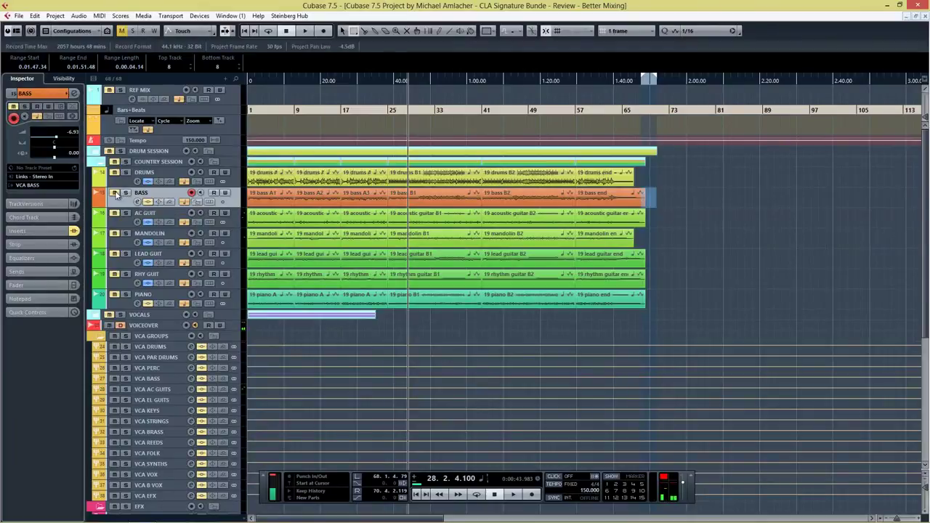
pyautogui.click(115, 193)
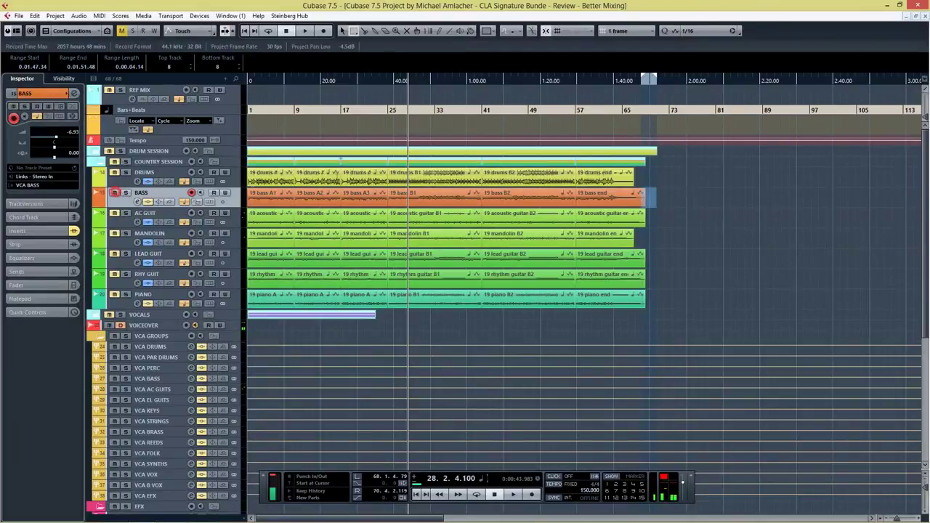
pyautogui.click(416, 494)
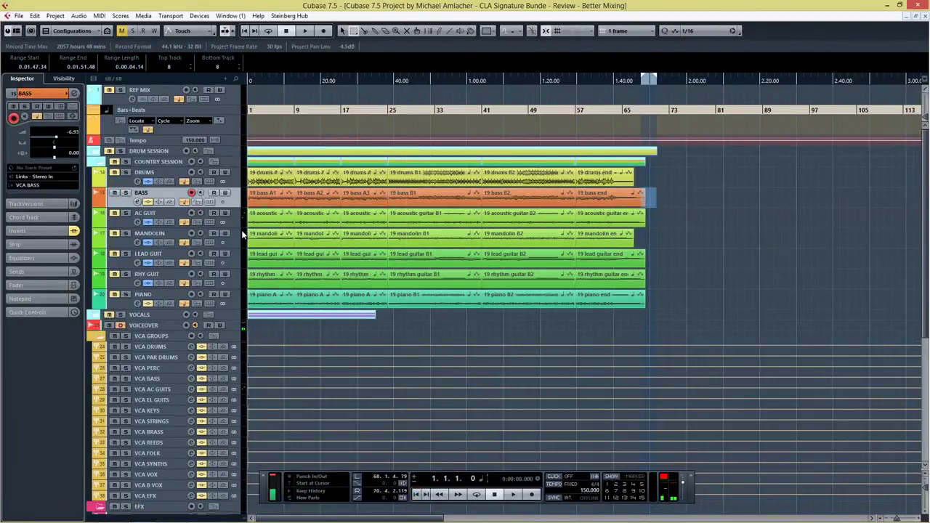
# Step: Open the BASS Channel Settings and its CLA Bass editor, arranging both windows on screen
pyautogui.press('e')
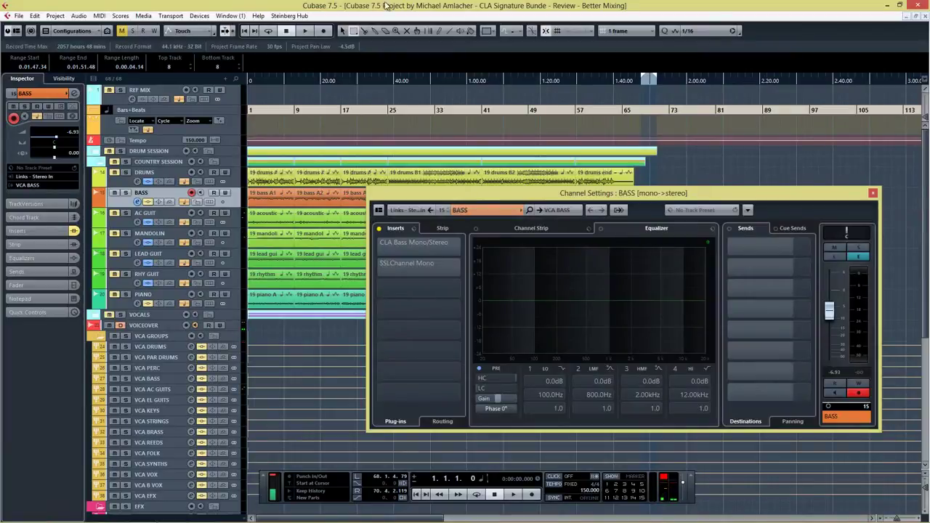
pyautogui.click(409, 247)
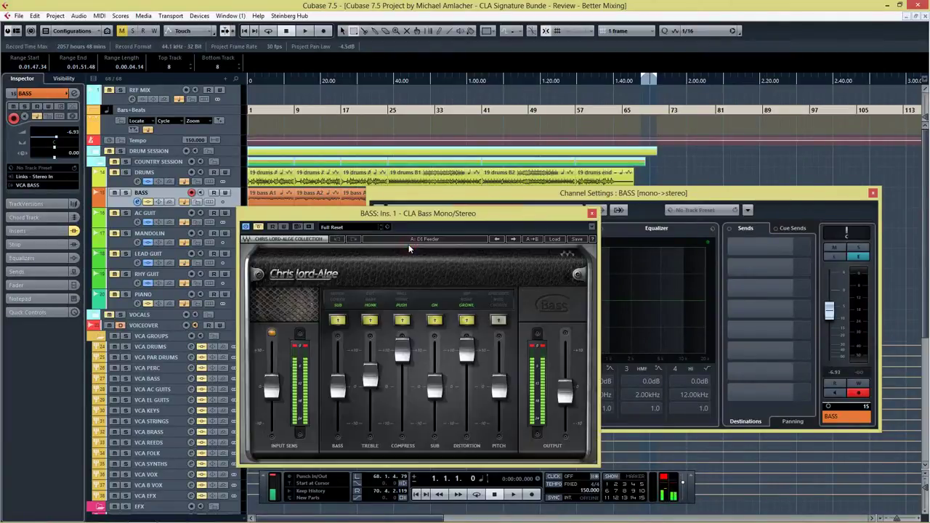
pyautogui.moveTo(470, 220); pyautogui.dragTo(534, 136)
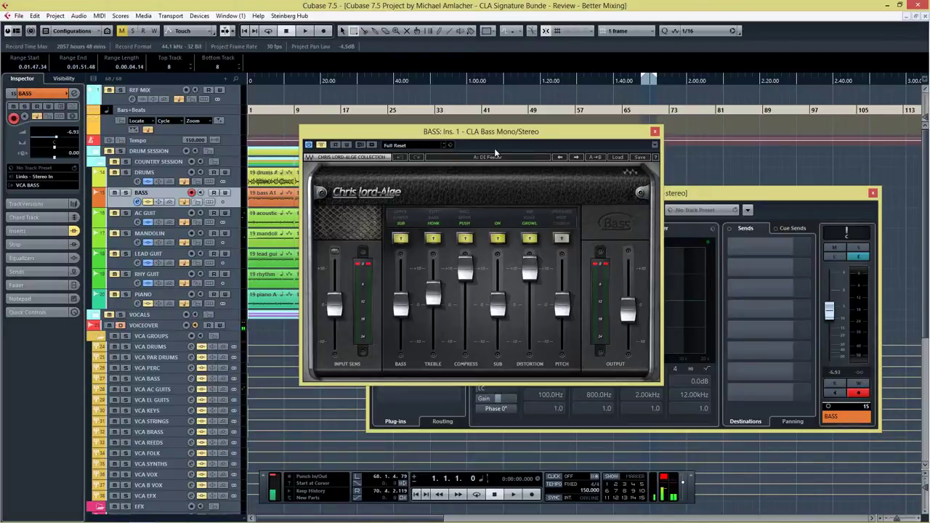
pyautogui.moveTo(507, 144); pyautogui.dragTo(228, 76)
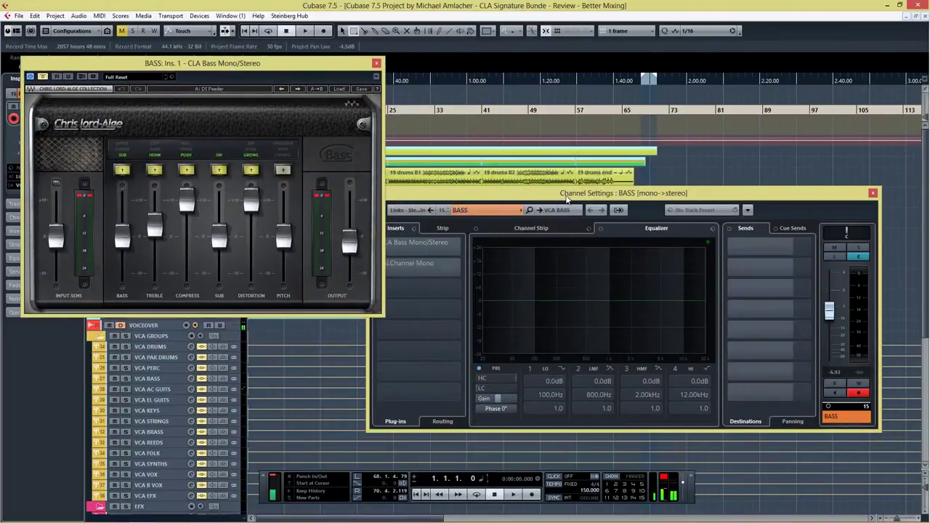
pyautogui.moveTo(566, 196); pyautogui.dragTo(602, 120)
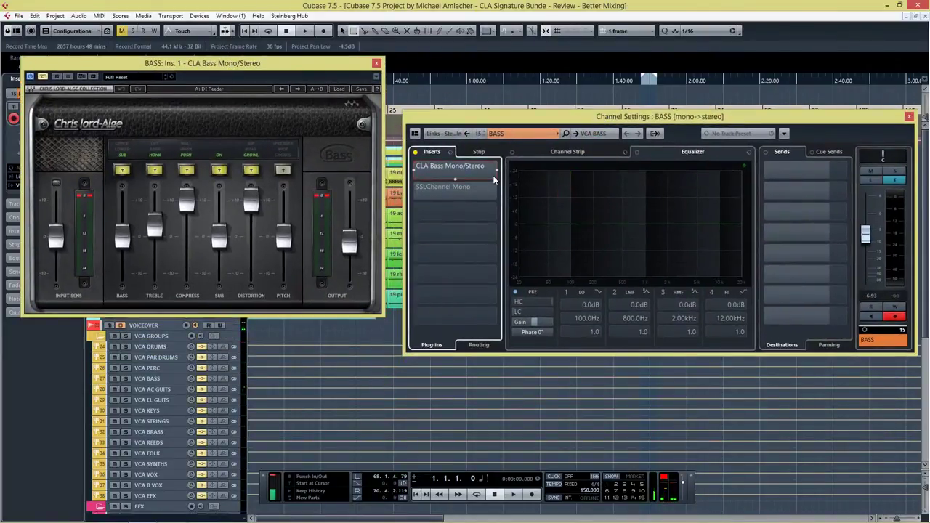
# Step: Play the bass, bypassing CLA Bass and switching it back on, then stop
pyautogui.press('space')
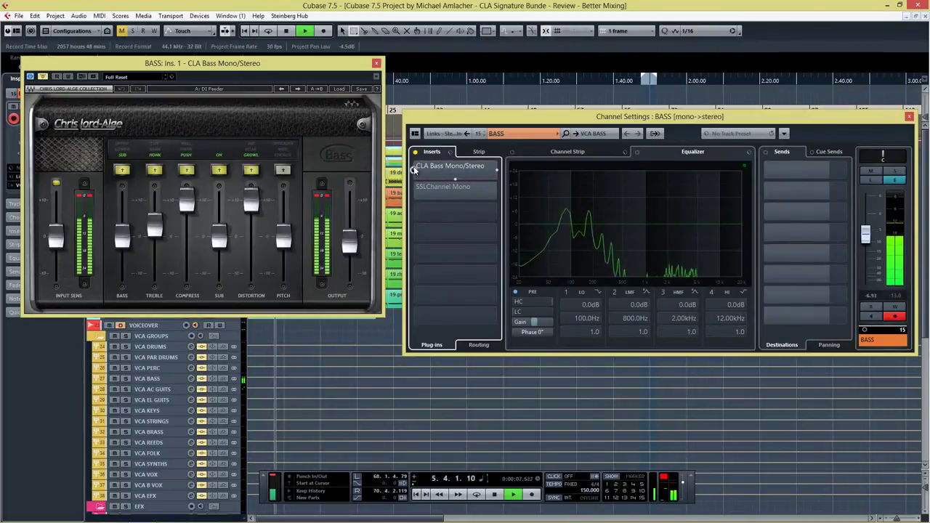
pyautogui.click(42, 77)
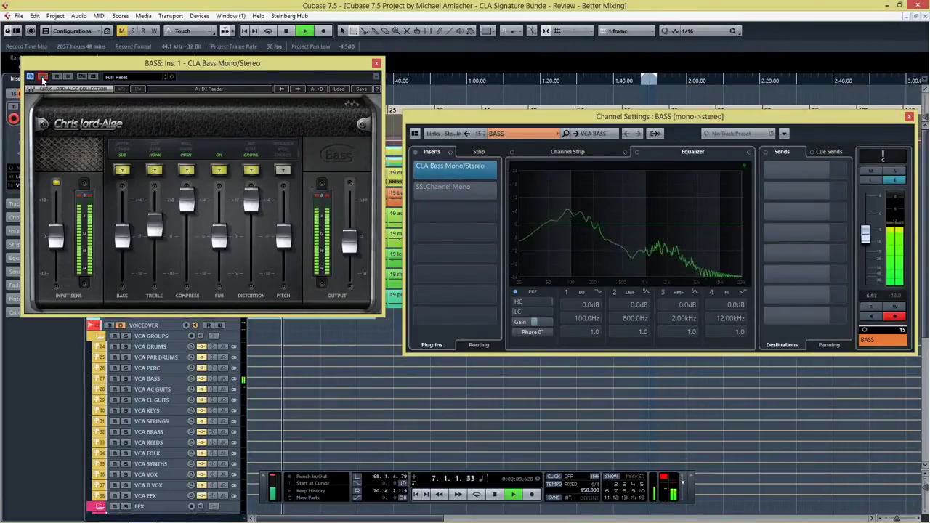
pyautogui.click(42, 77)
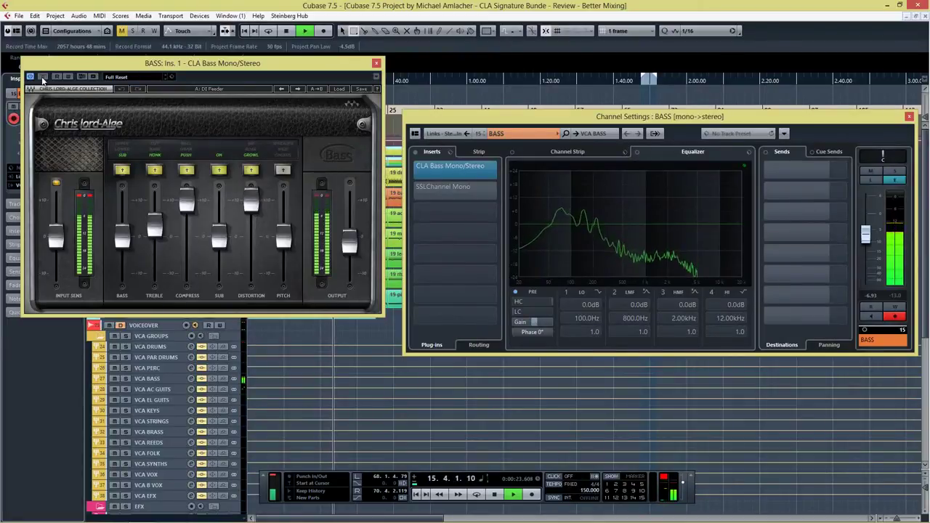
pyautogui.press('space')
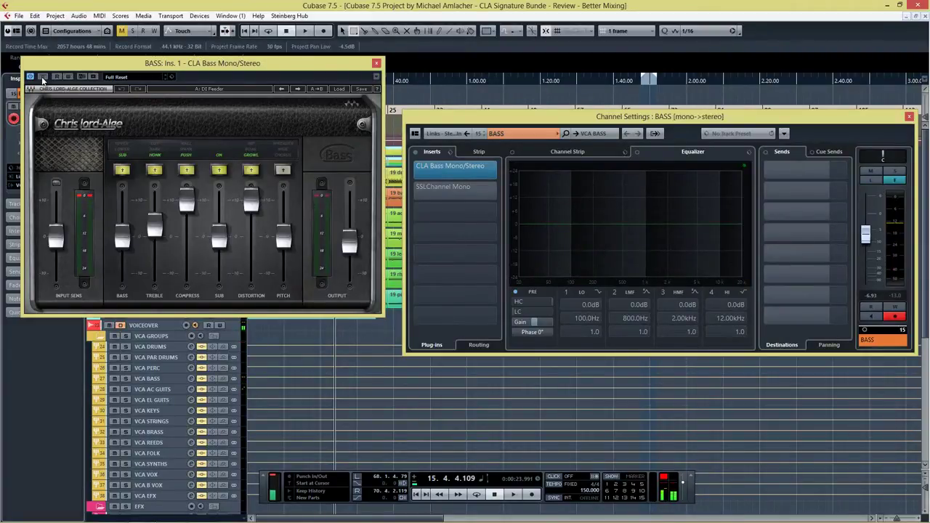
# Step: Select the SSLChannel Mono insert, play again, and move the CLA Bass editor toward the centre
pyautogui.moveTo(415, 171)
pyautogui.click(419, 189)
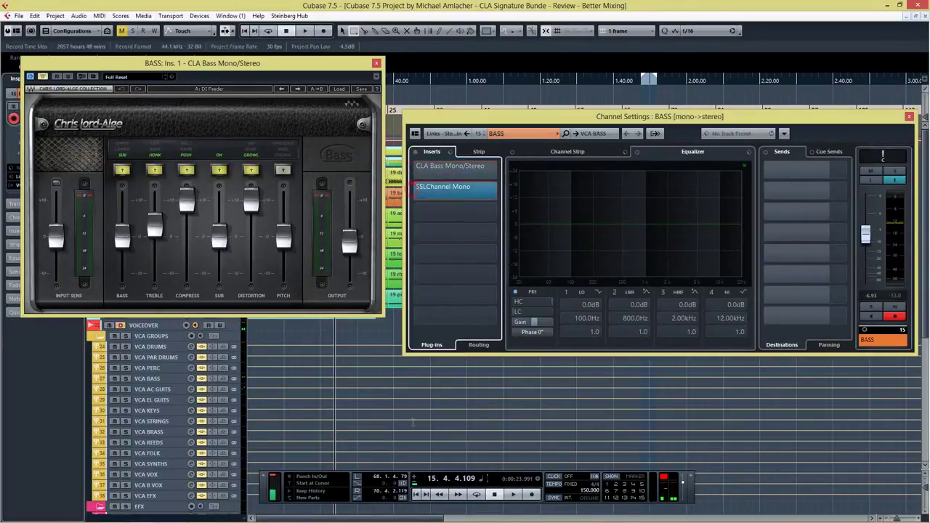
pyautogui.click(512, 494)
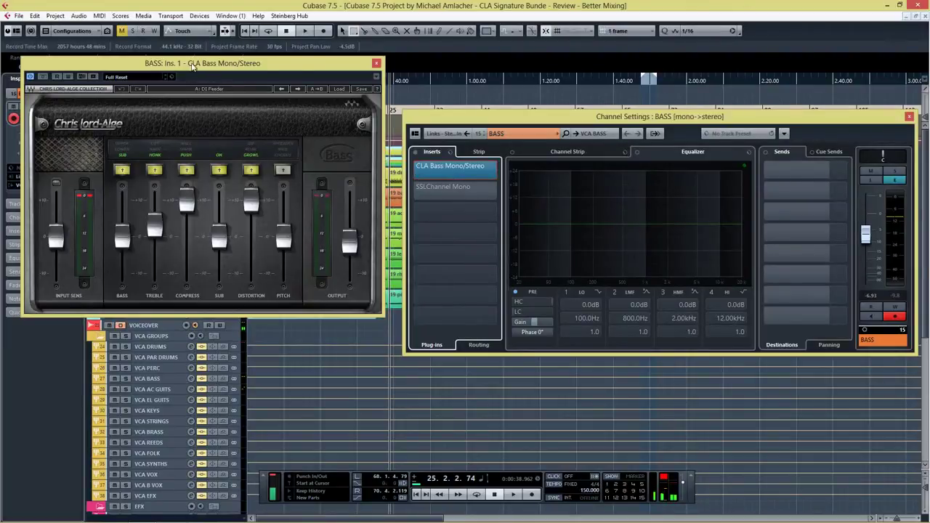
pyautogui.moveTo(200, 69); pyautogui.dragTo(365, 91)
# Step: Close the bass windows, then open AC GUIT's Channel Settings and its CLA Unplugged Stereo editor
pyautogui.click(541, 86)
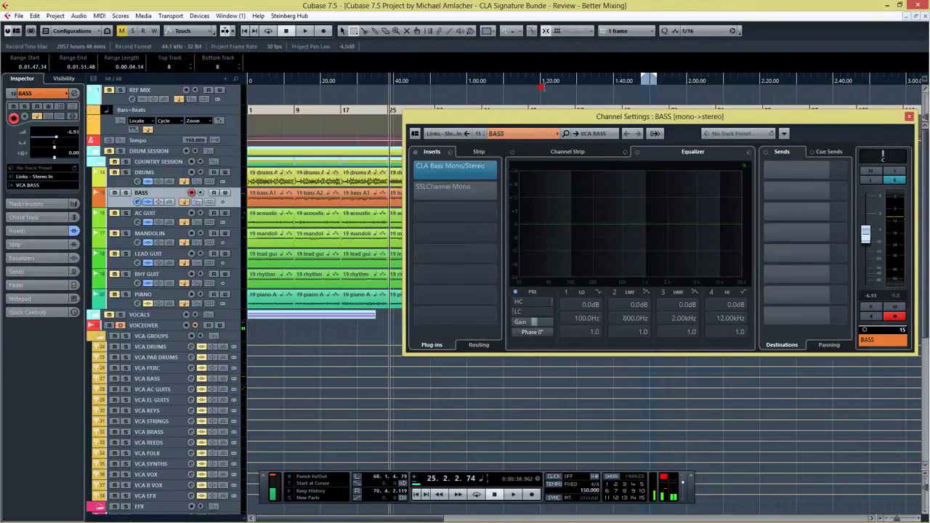
pyautogui.click(909, 117)
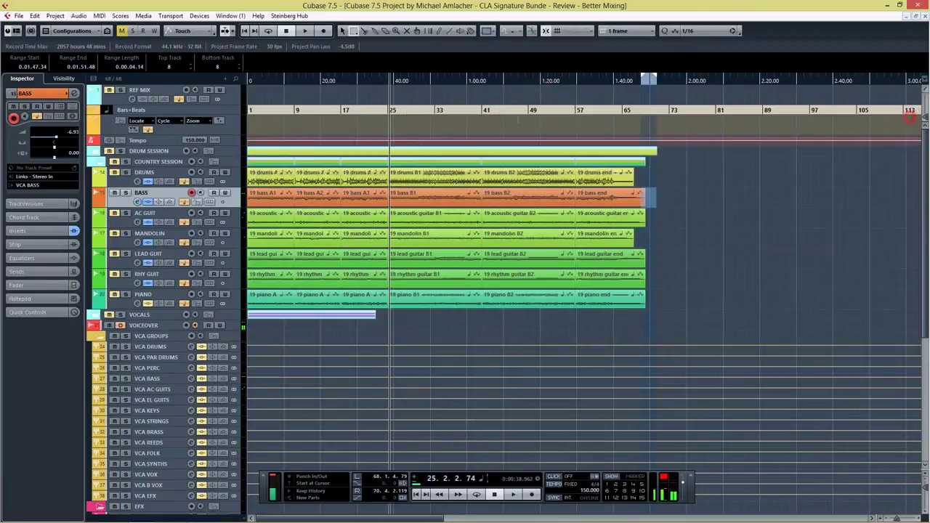
pyautogui.click(114, 213)
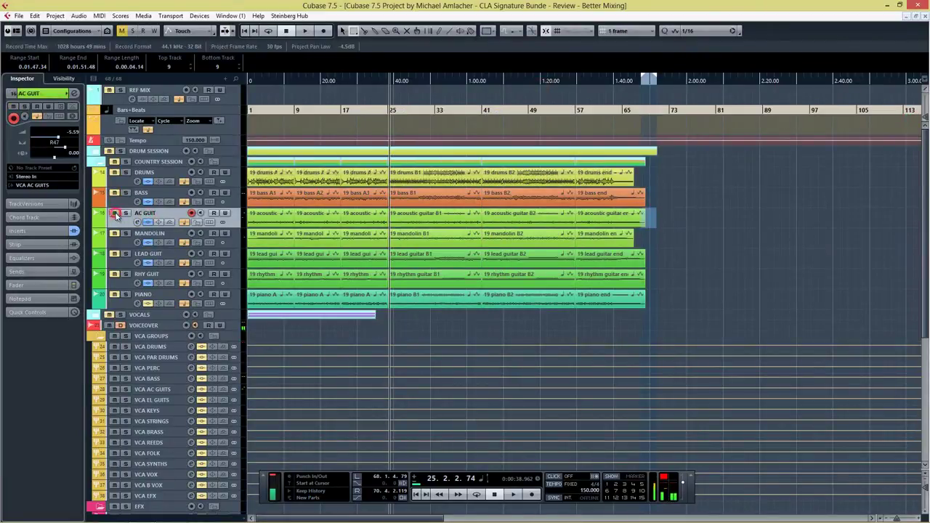
pyautogui.click(114, 215)
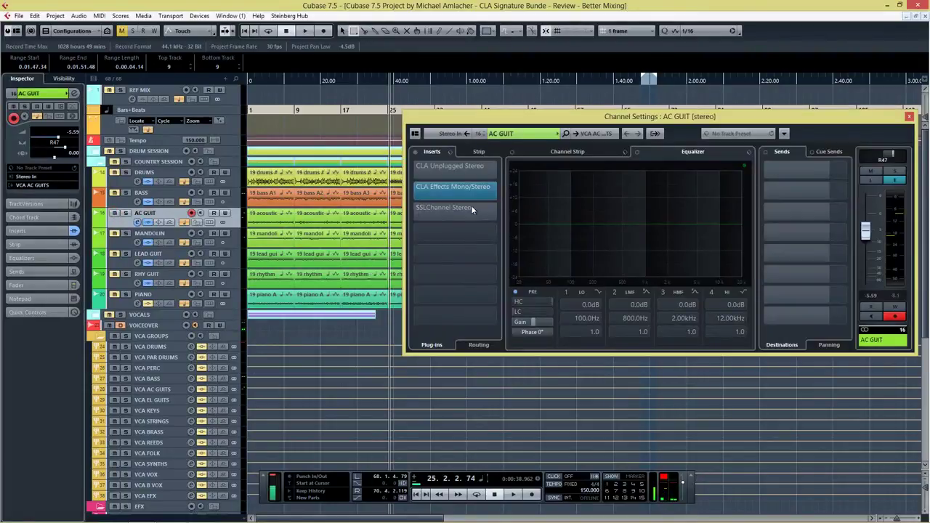
pyautogui.moveTo(454, 190); pyautogui.dragTo(452, 171)
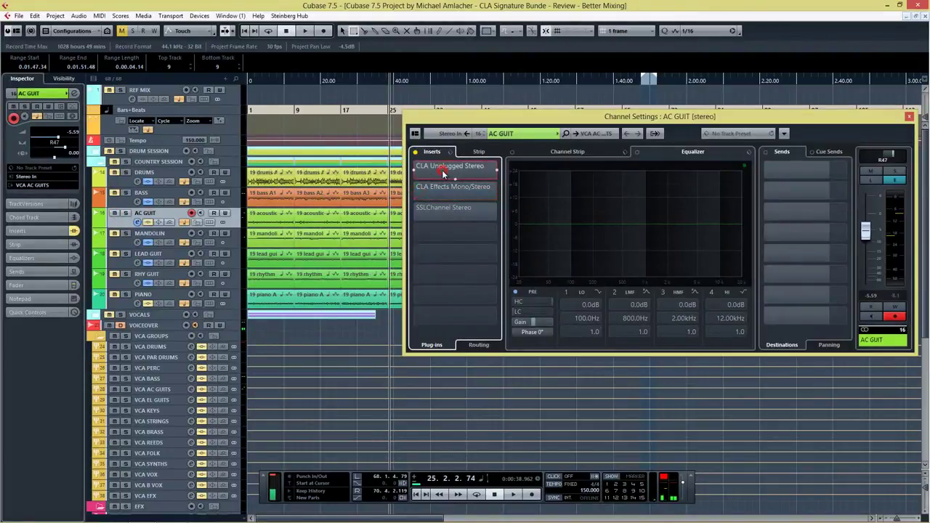
pyautogui.click(442, 170)
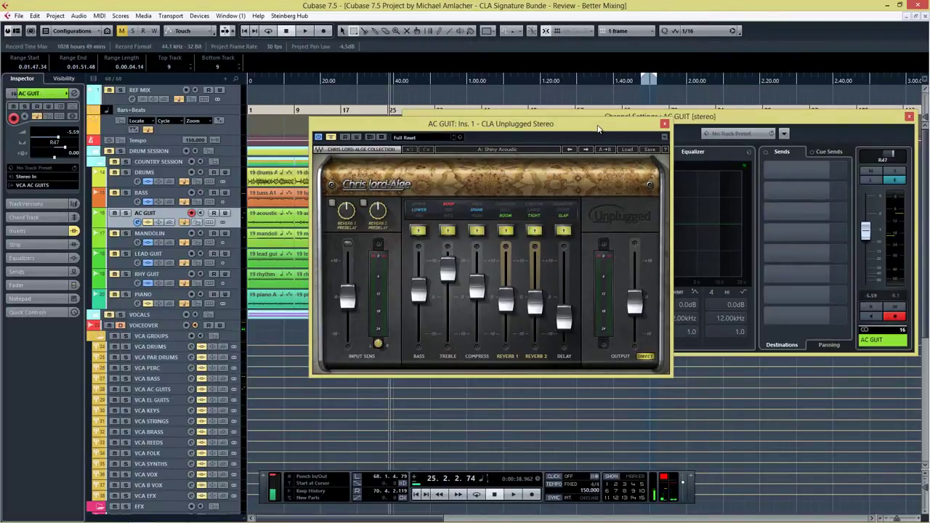
# Step: Turn AC GUIT's CLA Unplugged back on during playback, stop, and close its editor
pyautogui.moveTo(598, 129); pyautogui.dragTo(491, 221)
pyautogui.press('space')
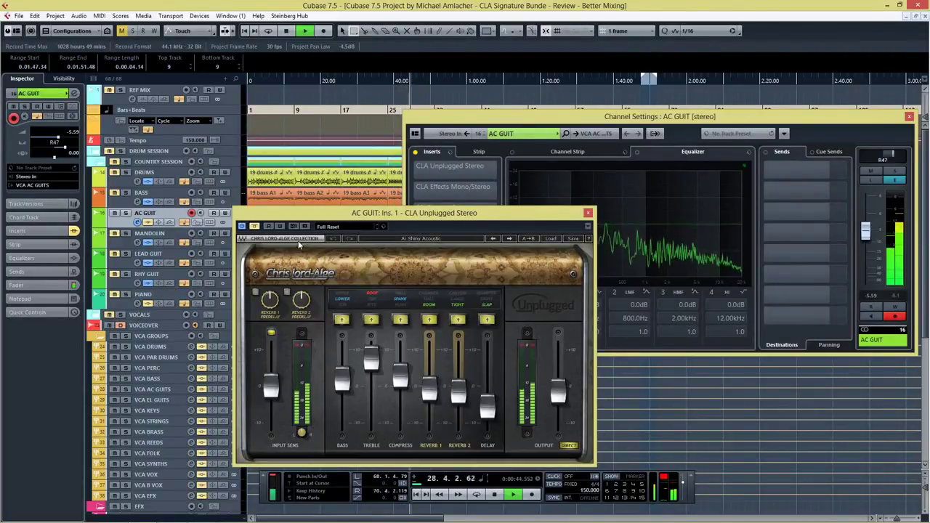
pyautogui.click(258, 227)
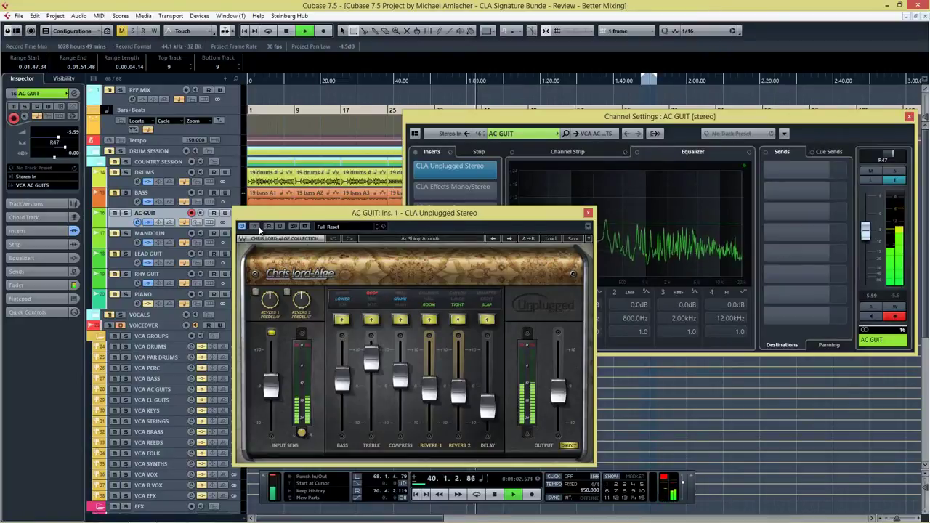
pyautogui.press('space')
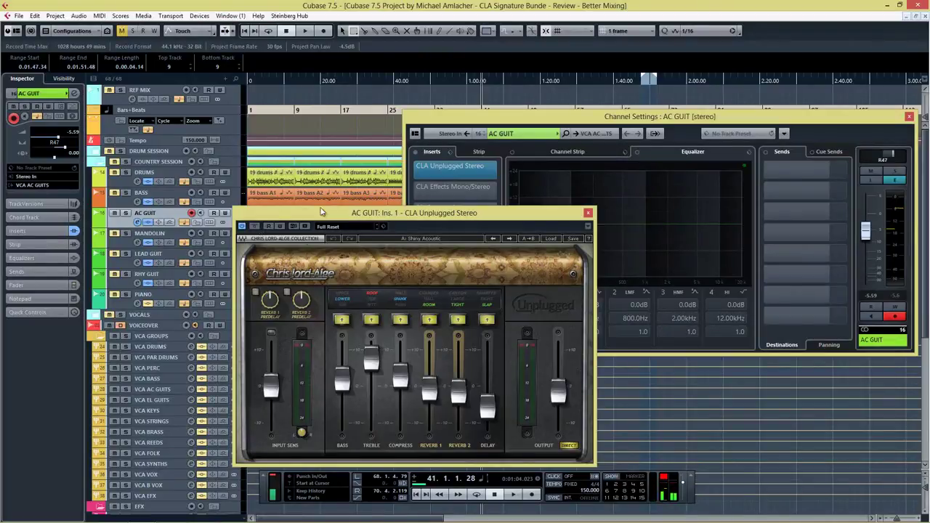
pyautogui.click(588, 213)
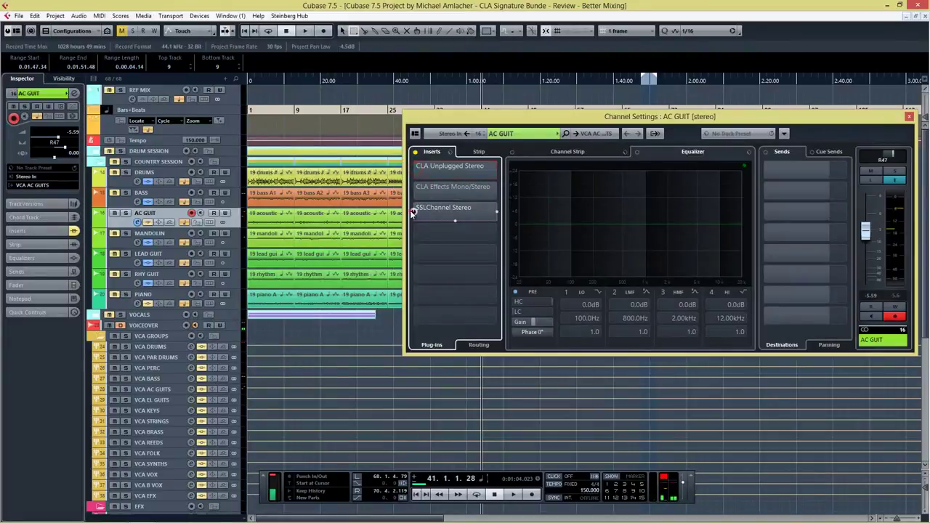
# Step: Play AC GUIT with SSLChannel Stereo bypassed and CLA Unplugged Stereo active, then close its Channel Settings
pyautogui.click(451, 209)
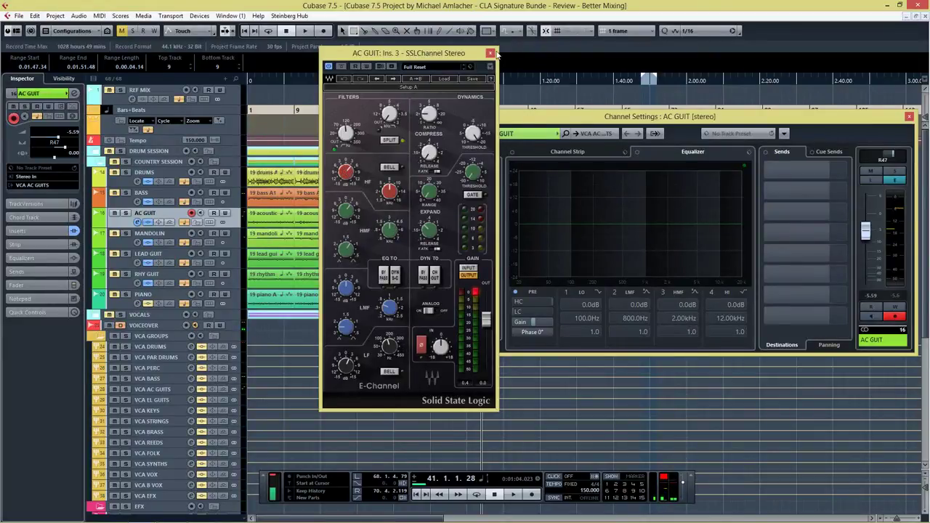
pyautogui.click(490, 53)
pyautogui.press('space')
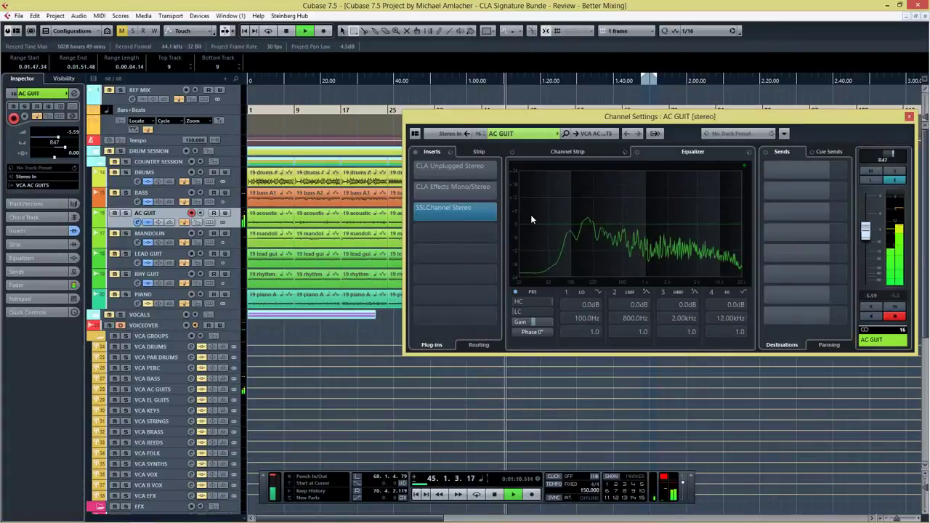
pyautogui.click(419, 208)
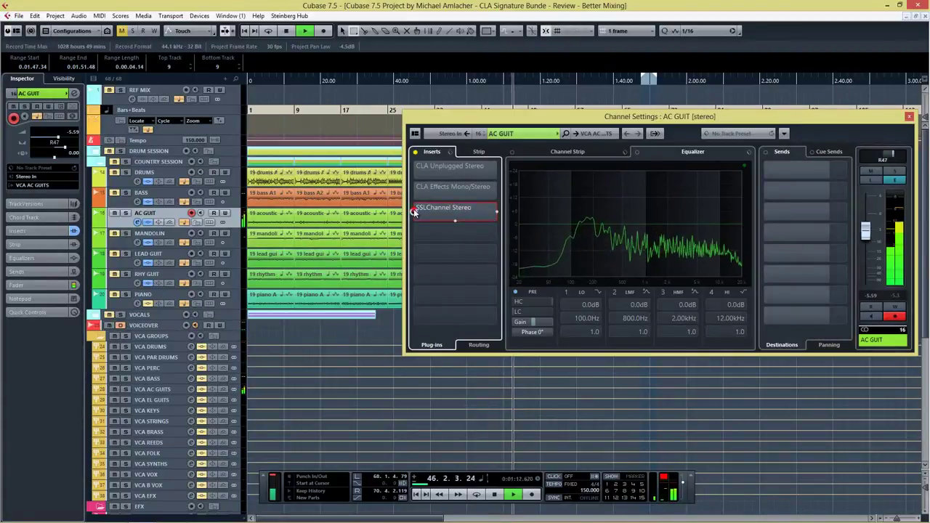
pyautogui.click(414, 169)
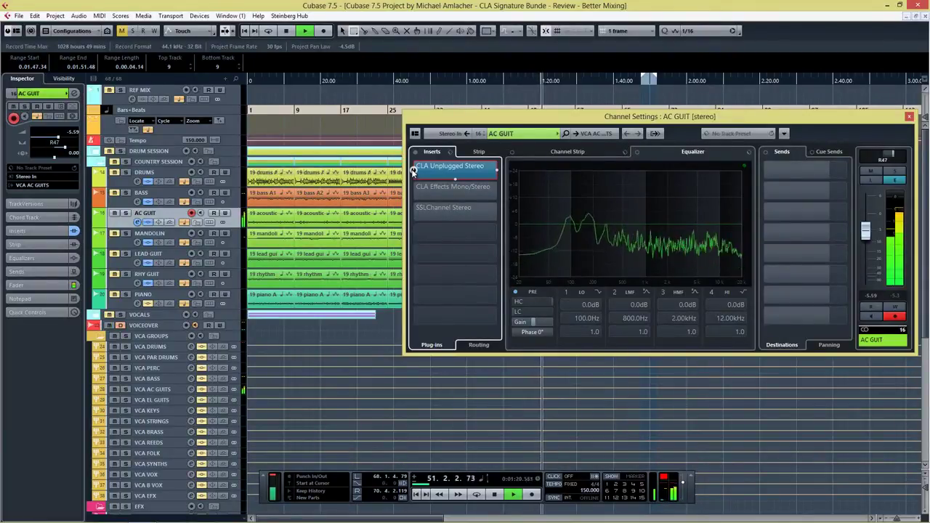
pyautogui.press('space')
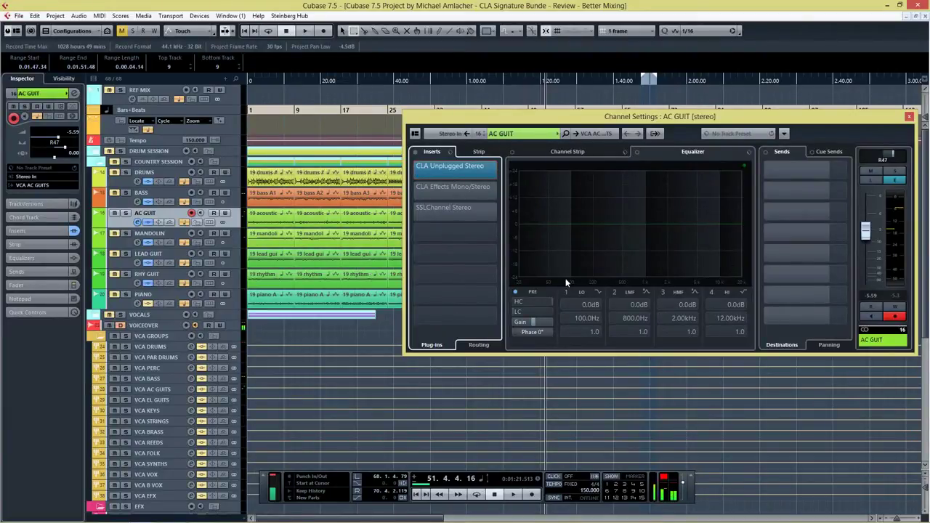
pyautogui.click(909, 116)
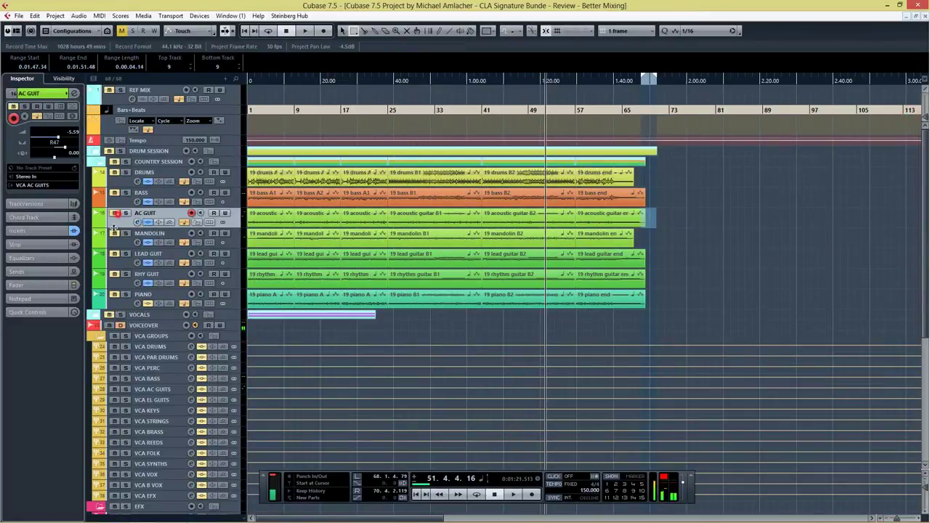
# Step: From the song start, play PIANO and toggle its CLA Unplugged off and back on
pyautogui.click(116, 298)
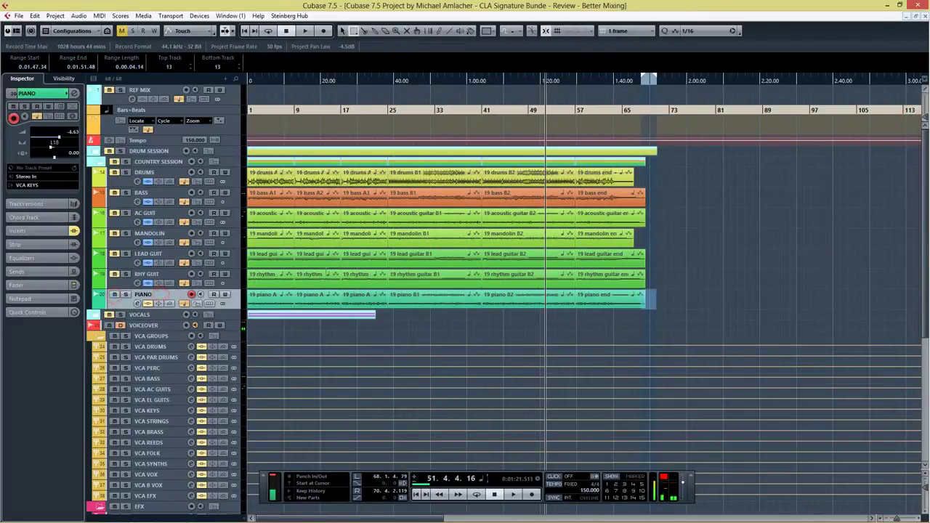
pyautogui.click(418, 494)
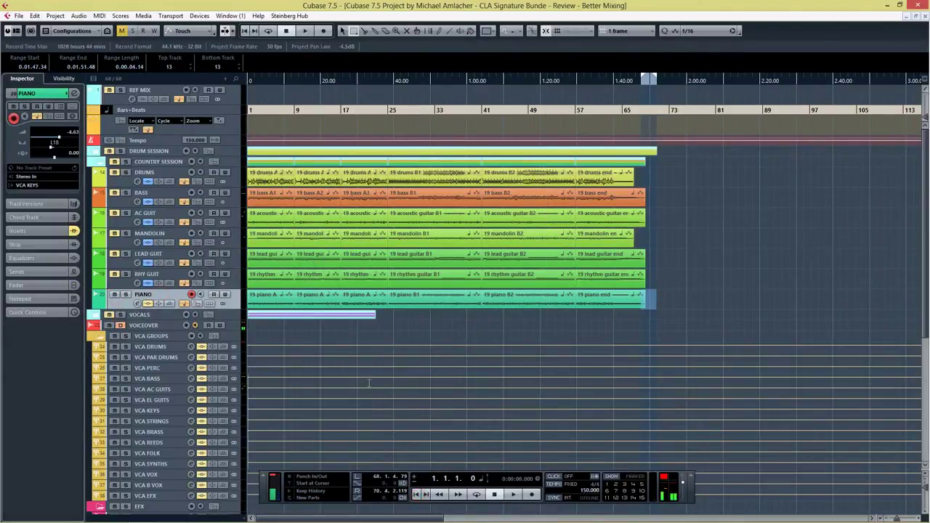
pyautogui.press('e')
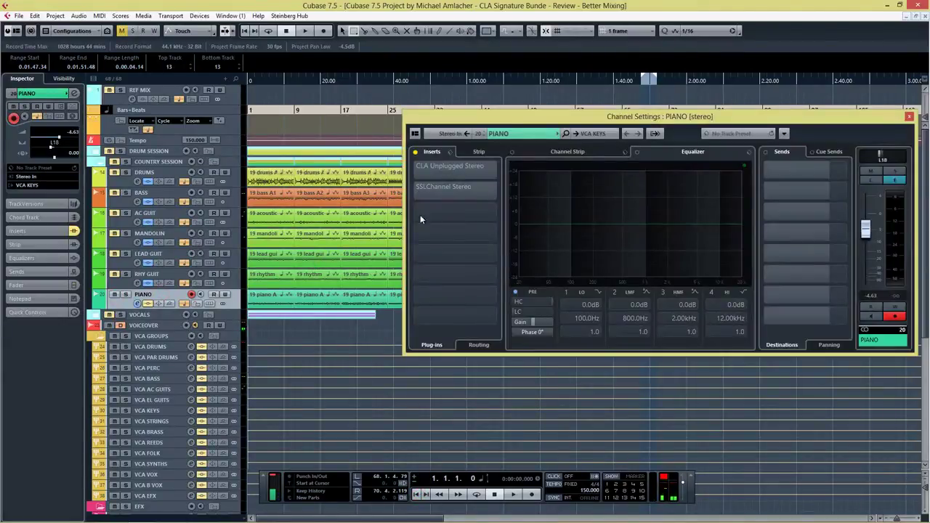
pyautogui.click(435, 166)
pyautogui.press('space')
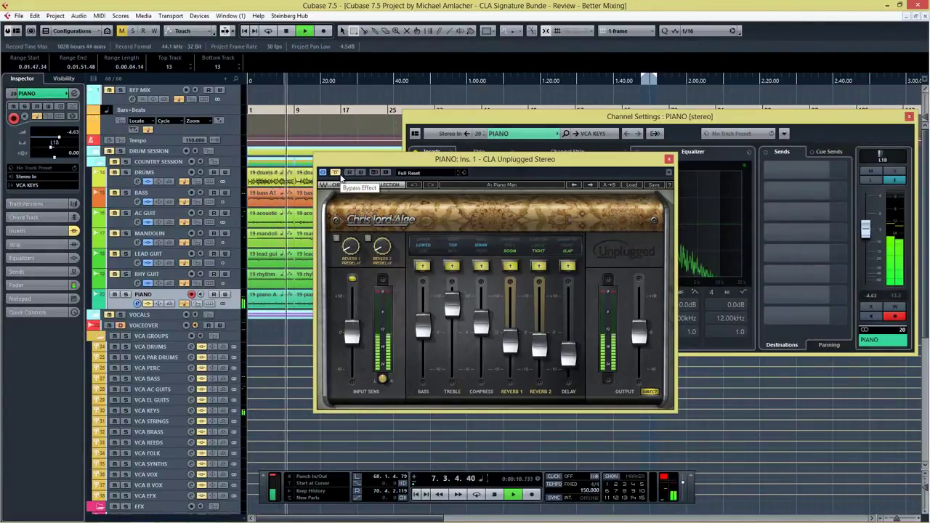
pyautogui.click(339, 175)
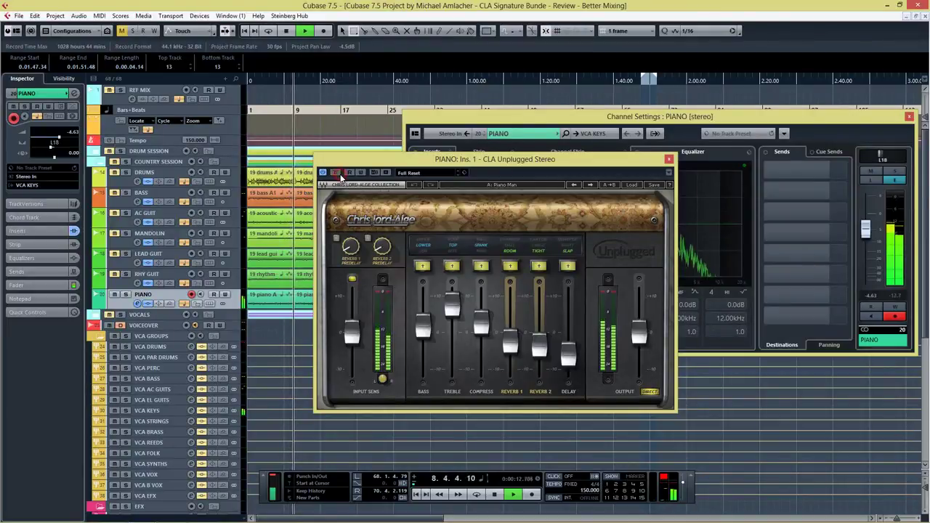
pyautogui.click(338, 175)
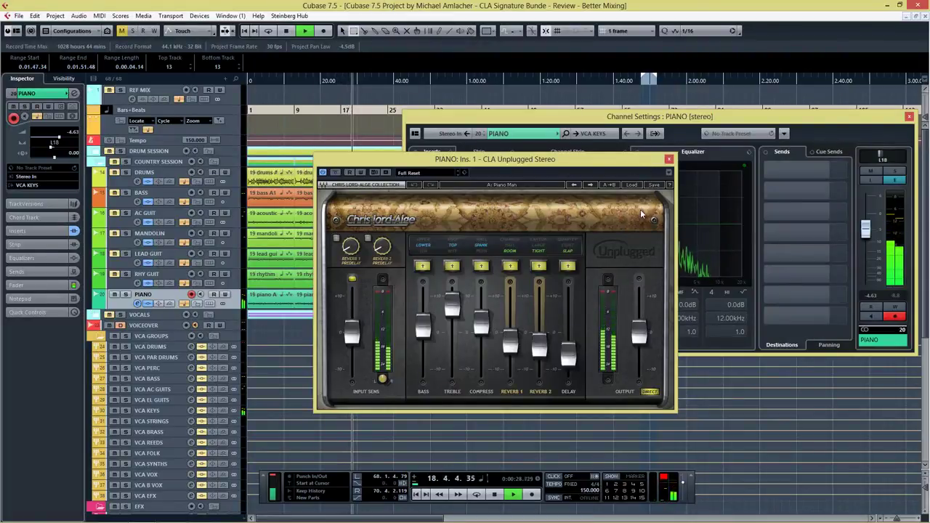
# Step: Reopen the piano's CLA Unplugged editor to check its settings, then close it
pyautogui.click(668, 158)
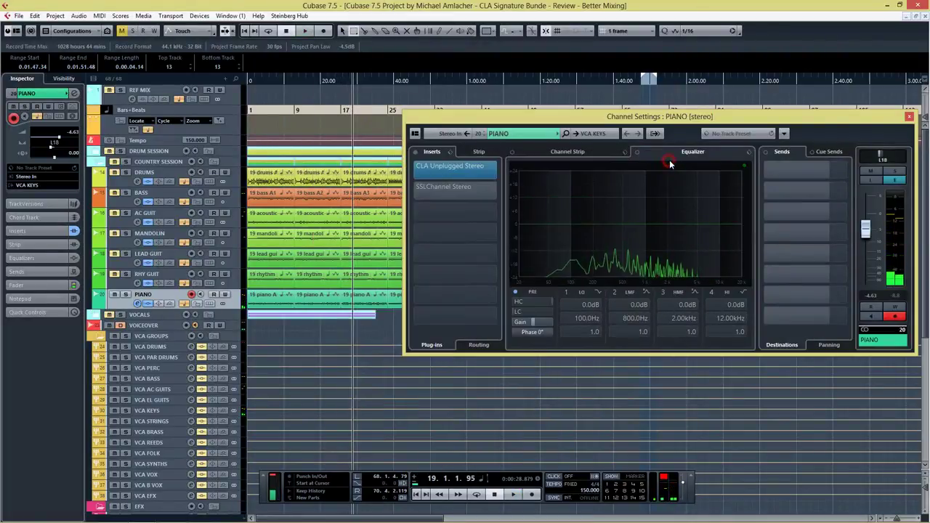
pyautogui.click(464, 167)
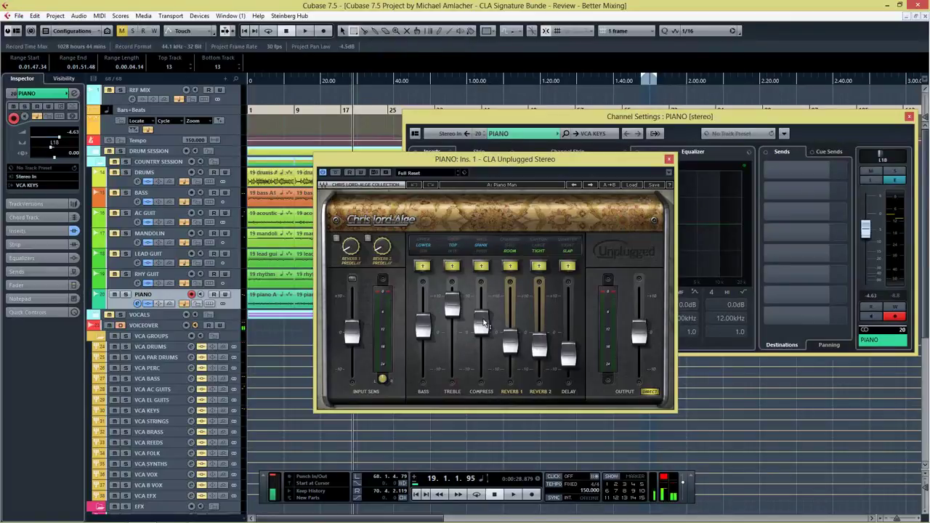
pyautogui.moveTo(484, 323)
pyautogui.moveTo(451, 311)
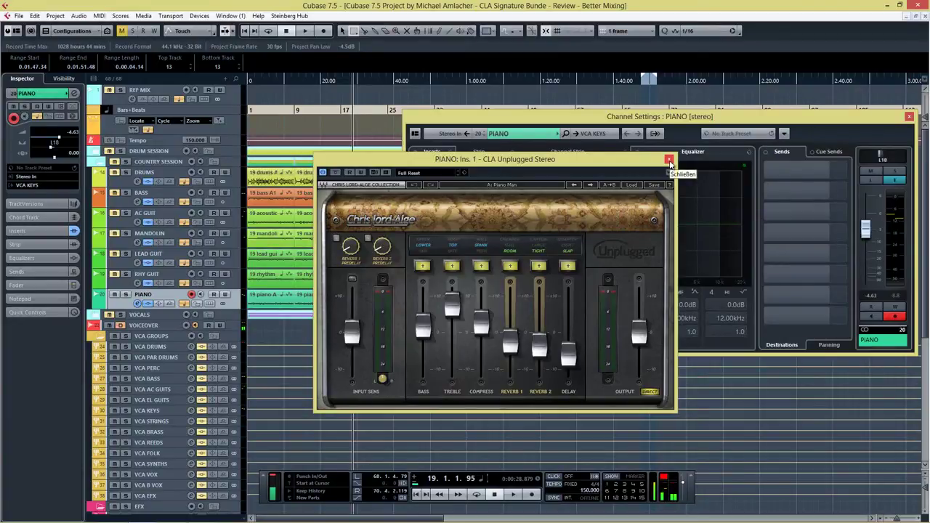
pyautogui.click(669, 160)
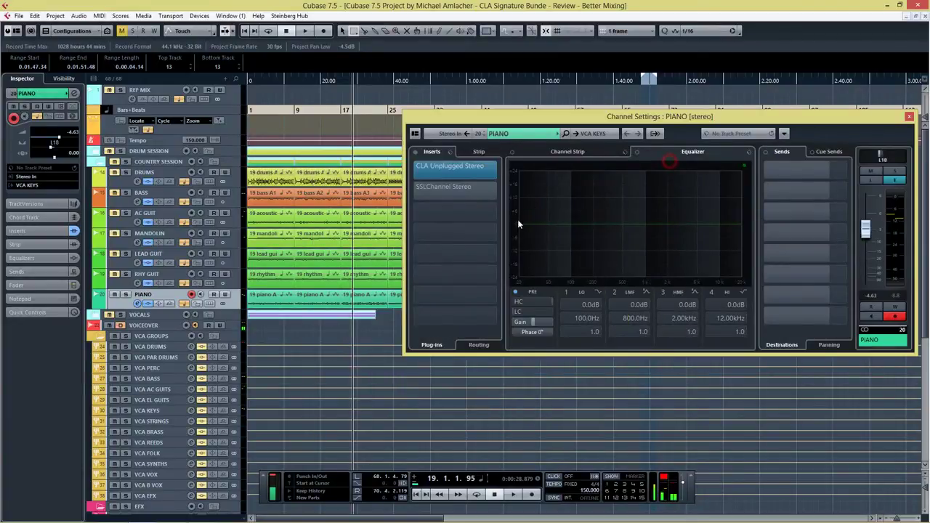
# Step: Bypass the piano's CLA Unplugged insert and look over the SSLChannel Stereo editor
pyautogui.click(414, 169)
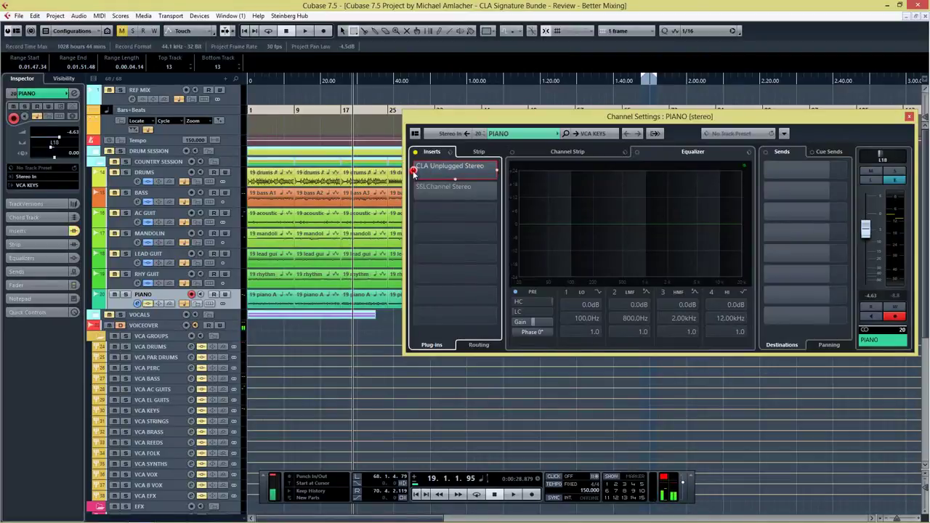
pyautogui.click(460, 186)
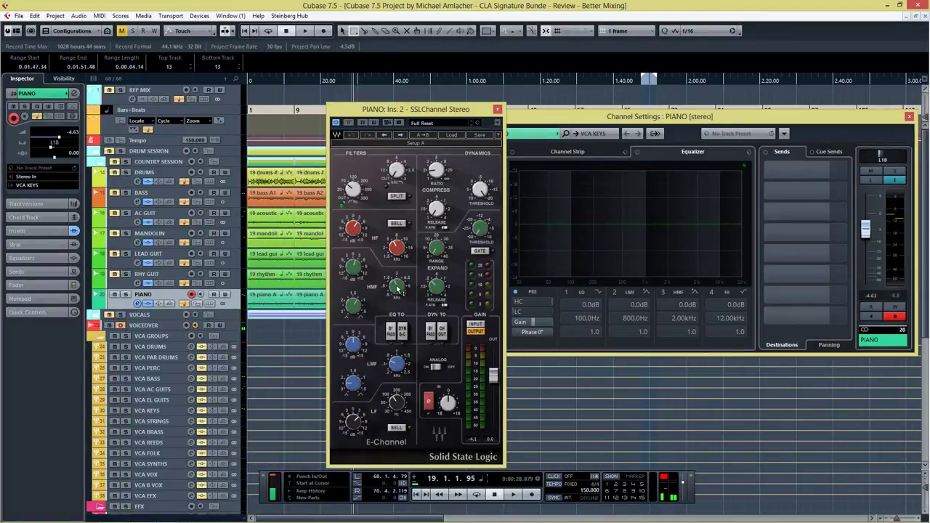
pyautogui.moveTo(396, 288)
pyautogui.click(497, 109)
# Step: Play the piano, bypass SSLChannel Stereo, and close PIANO's Channel Settings
pyautogui.press('space')
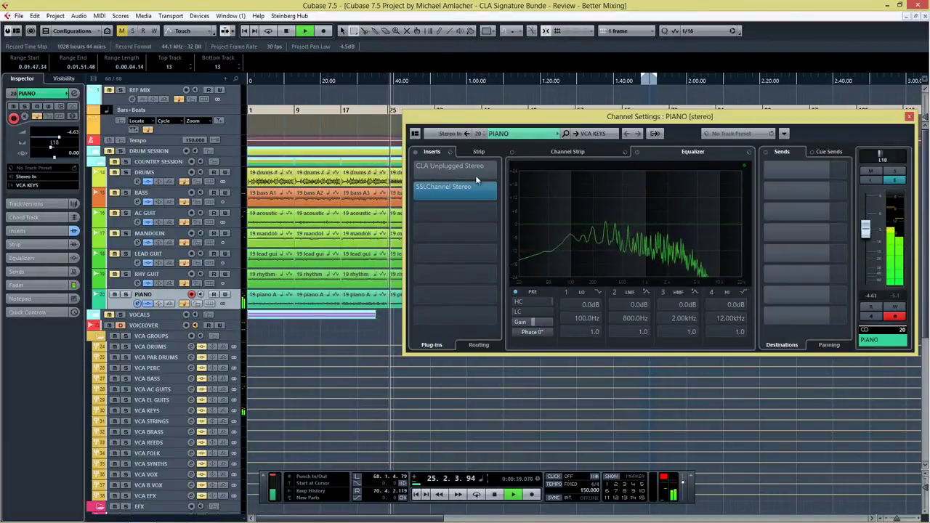
pyautogui.click(412, 189)
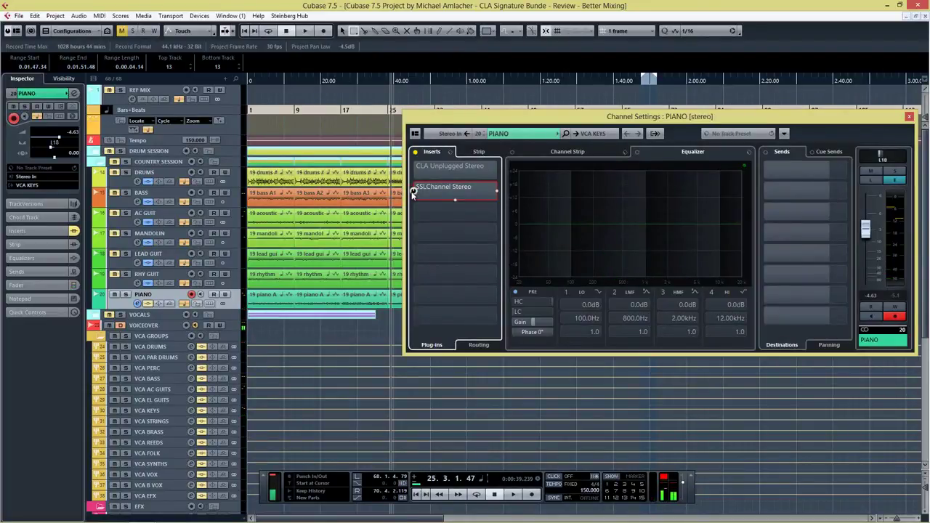
pyautogui.click(909, 116)
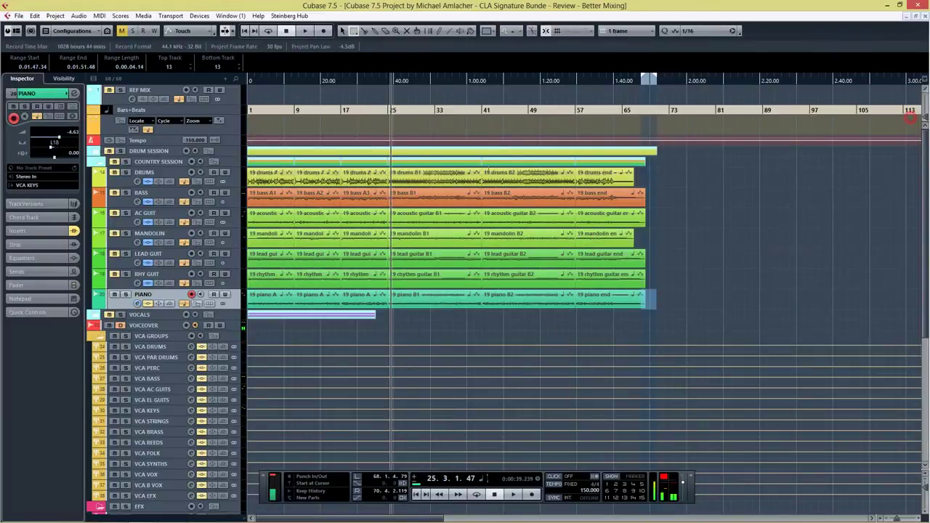
# Step: Mute PIANO, then open LEAD GUIT's CLA Guitars Mono/Stereo editor and bypass it
pyautogui.click(114, 295)
pyautogui.click(149, 256)
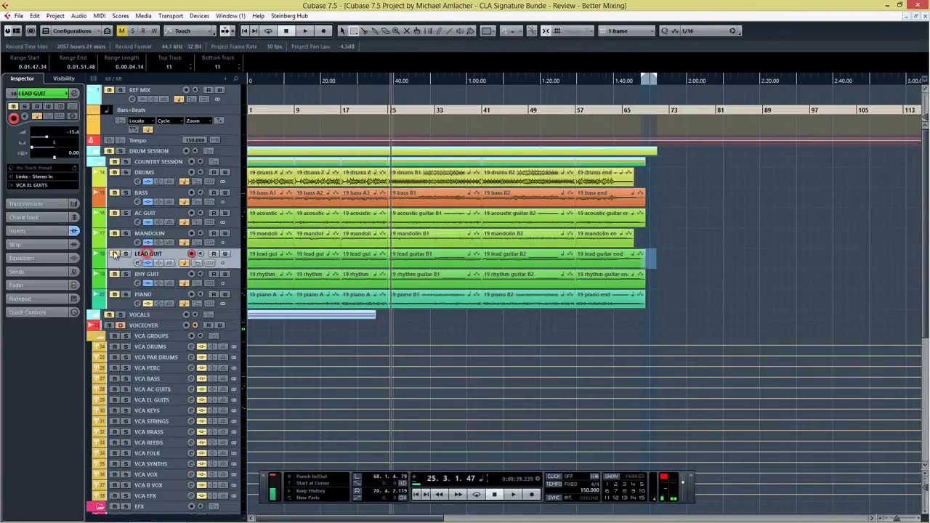
pyautogui.click(114, 254)
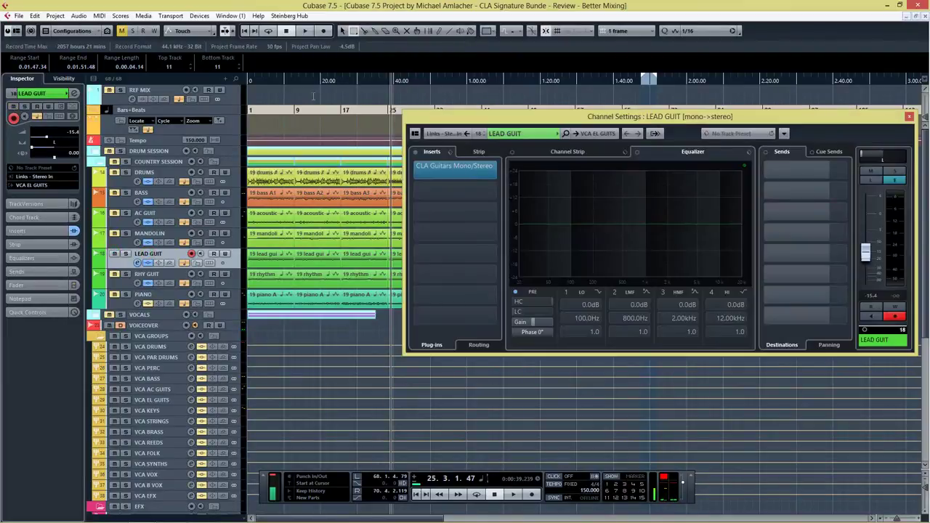
pyautogui.click(454, 166)
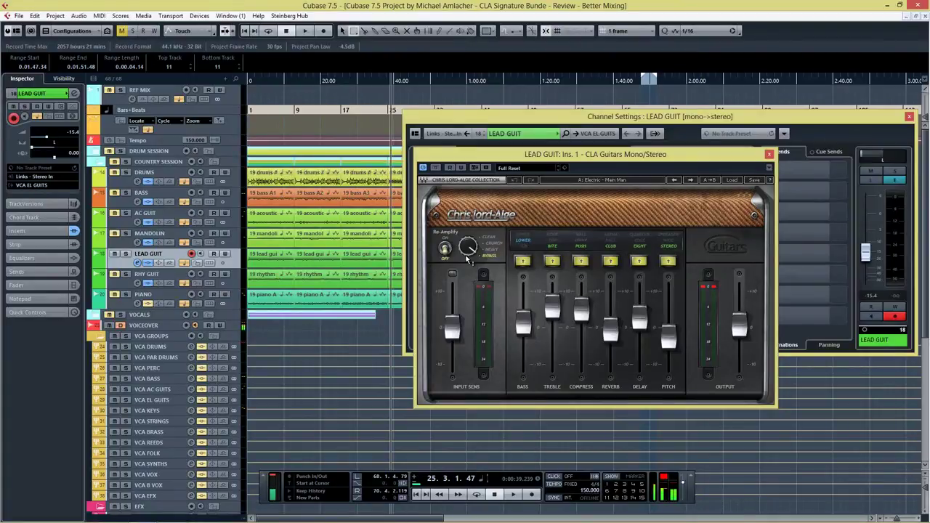
pyautogui.click(435, 168)
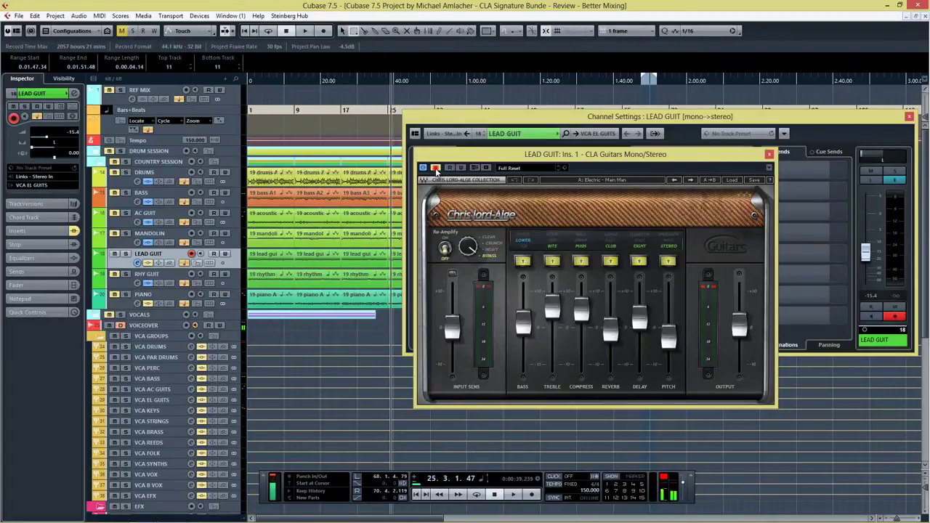
# Step: Play the lead guitar from the start, twice toggling CLA Guitars off and on, then stop
pyautogui.click(417, 495)
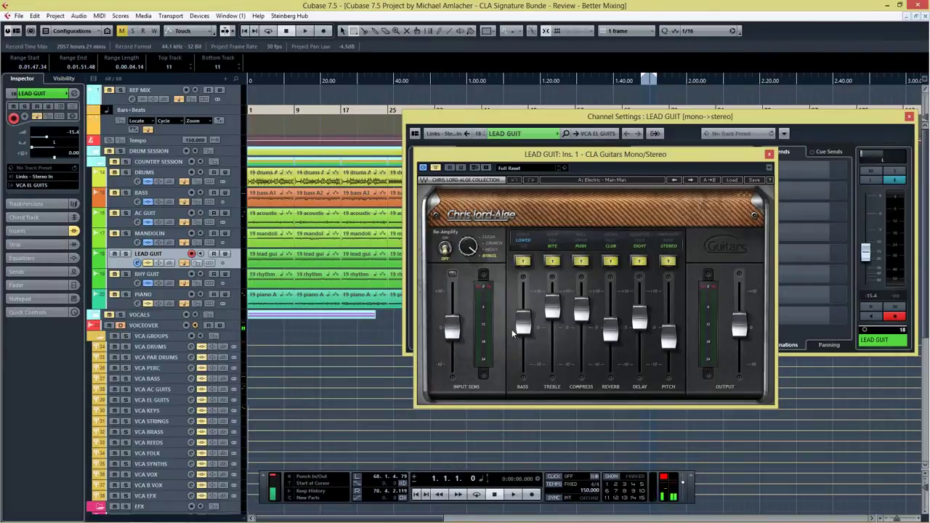
pyautogui.moveTo(528, 321)
pyautogui.press('space')
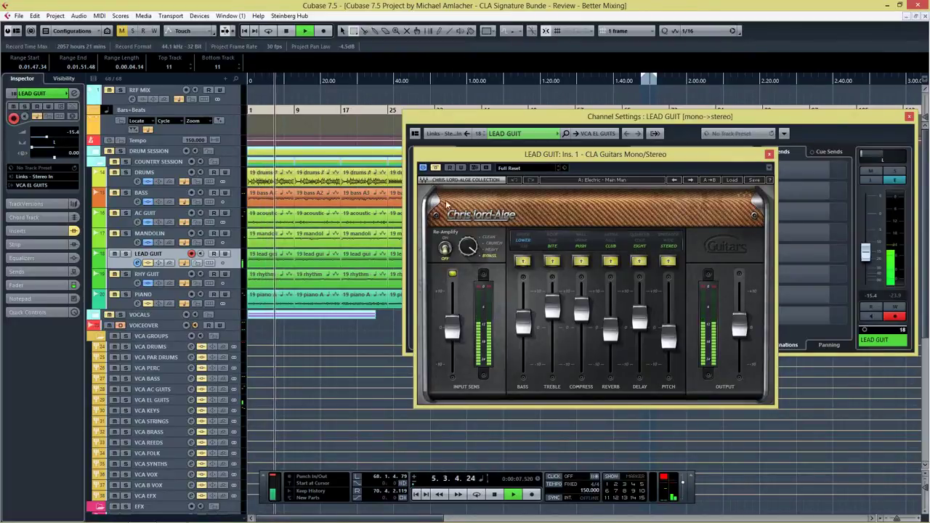
pyautogui.click(436, 168)
pyautogui.click(437, 168)
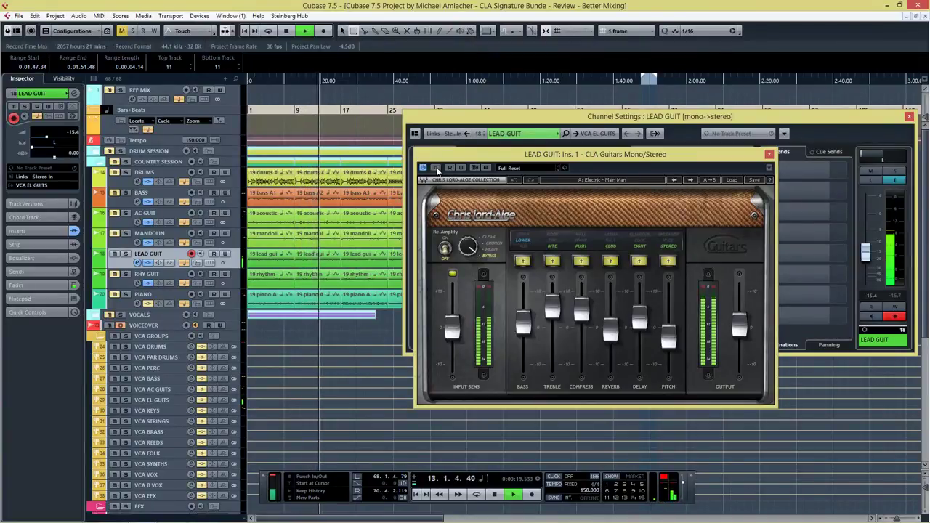
pyautogui.click(436, 168)
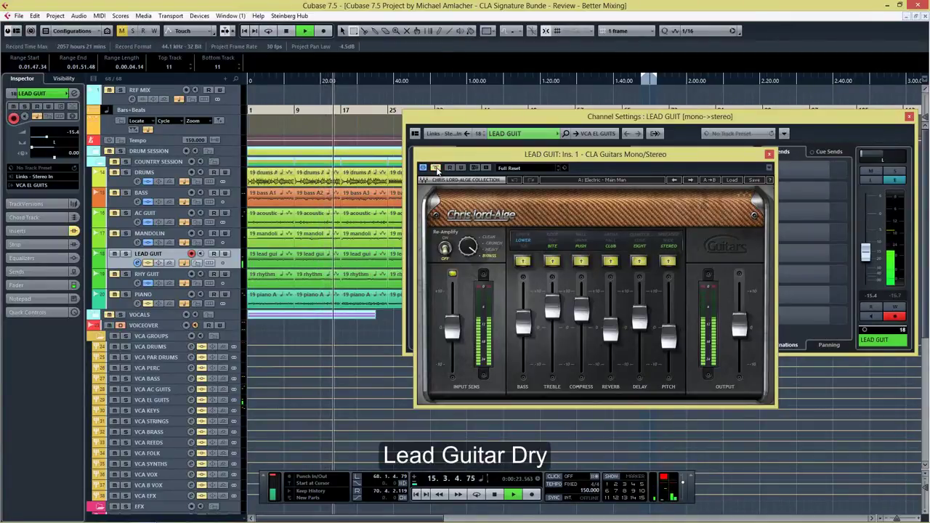
pyautogui.click(436, 168)
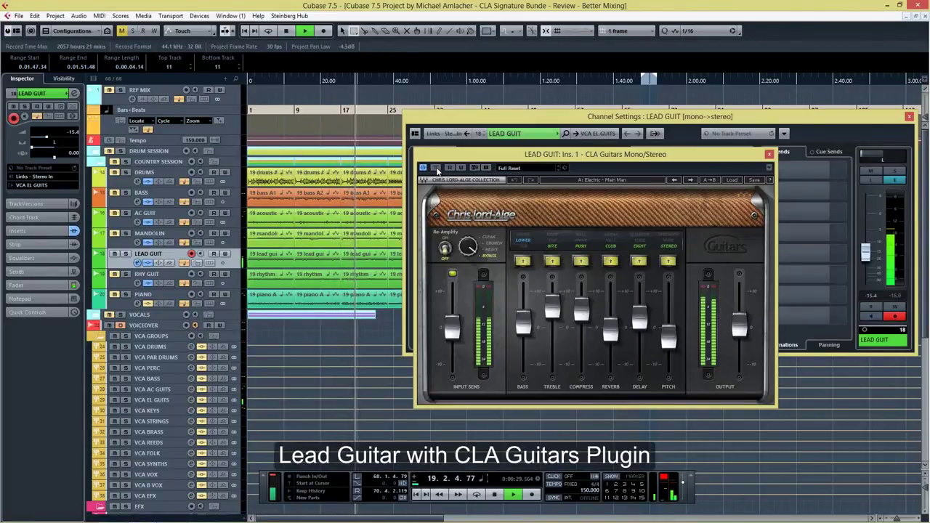
pyautogui.press('space')
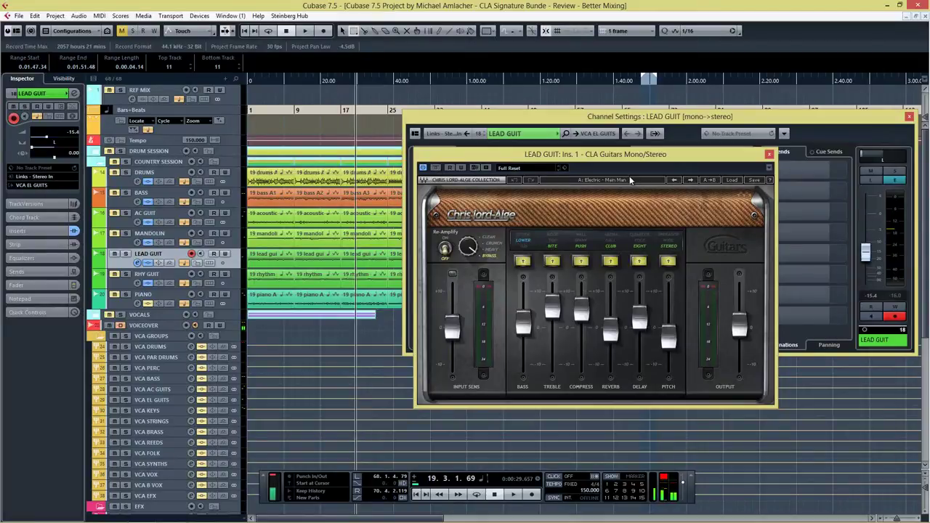
pyautogui.moveTo(736, 161); pyautogui.dragTo(700, 162)
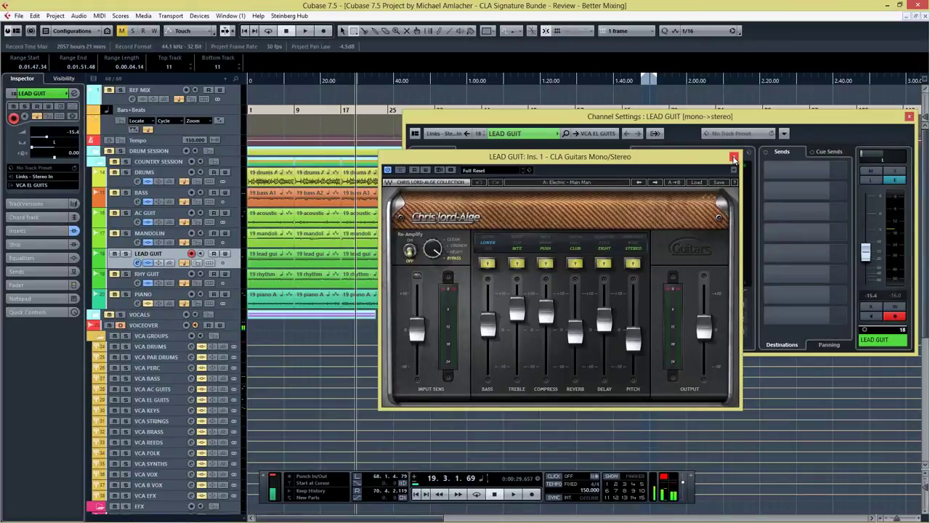
# Step: Mute LEAD GUIT, move to RHY GUIT, and open its CLA Guitars editor
pyautogui.click(734, 159)
pyautogui.press('m')
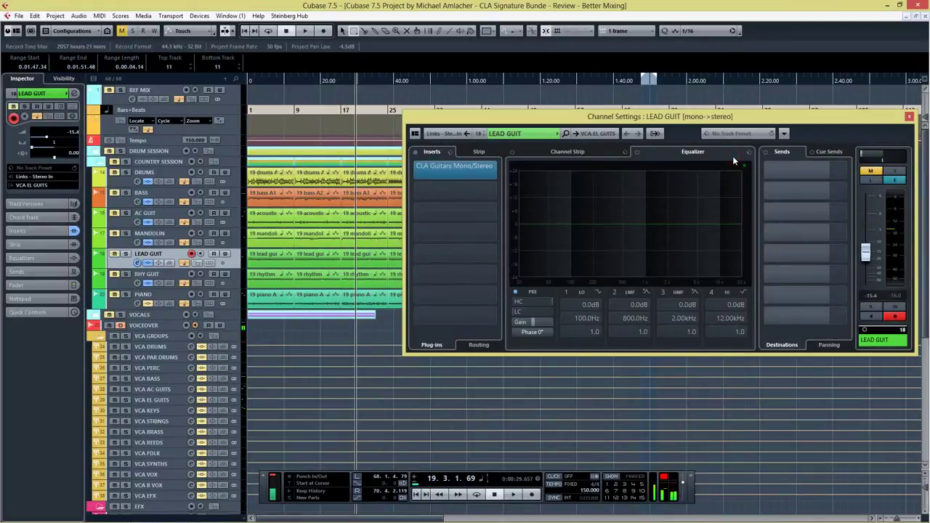
pyautogui.press('Down')
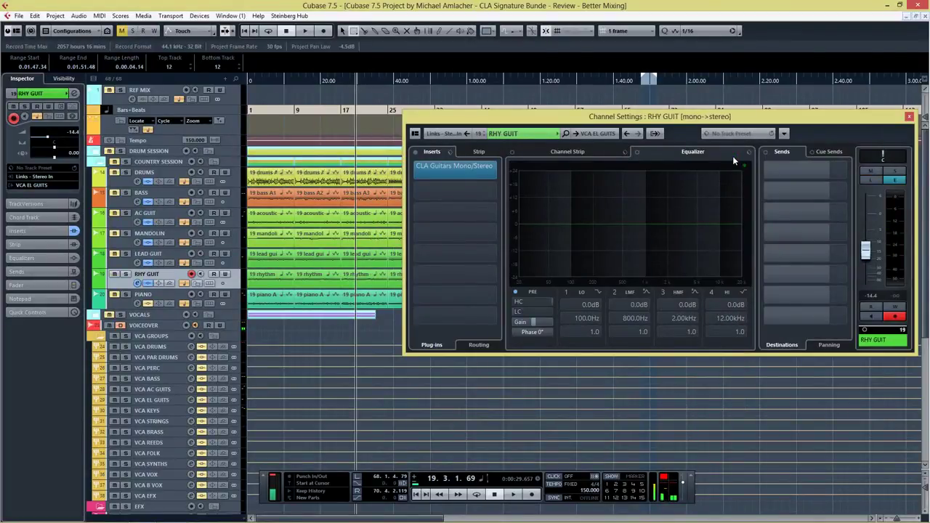
pyautogui.click(473, 170)
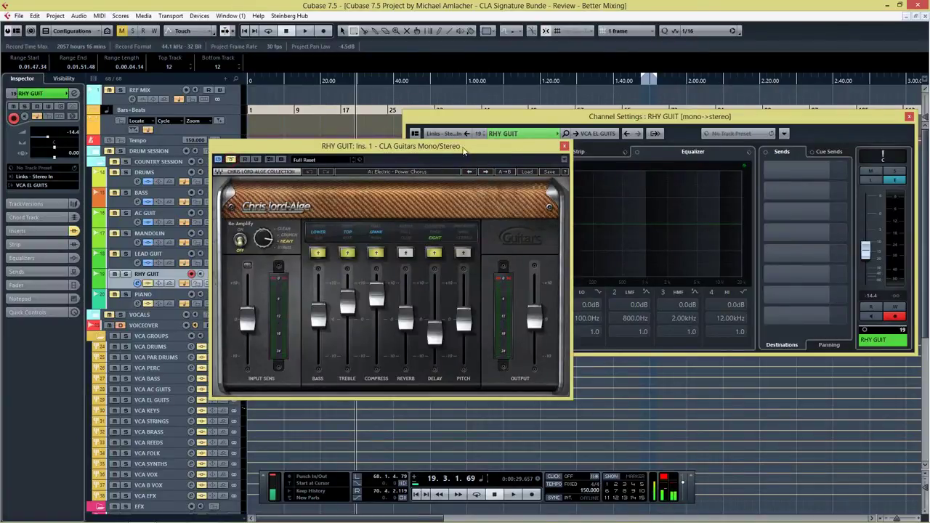
pyautogui.moveTo(460, 147); pyautogui.dragTo(634, 156)
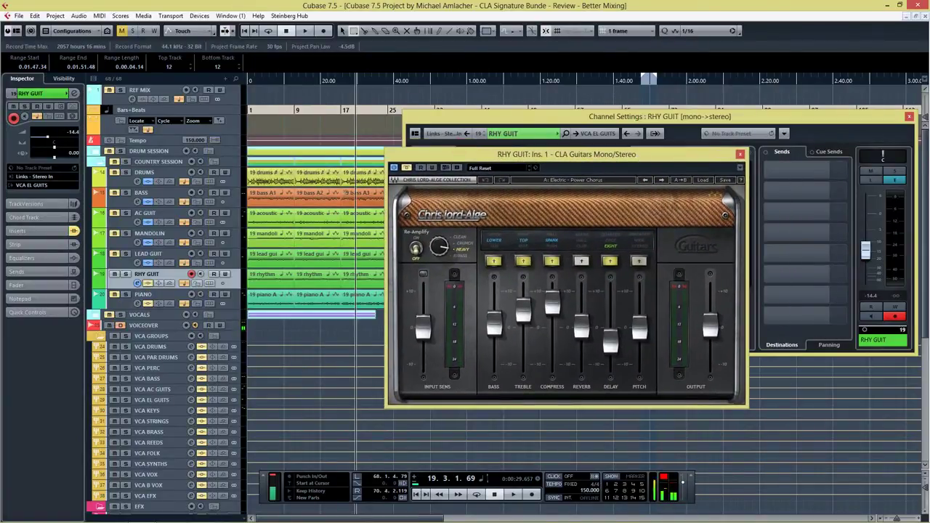
# Step: Play the rhythm guitar, toggling CLA Guitars bypass twice for dry/processed comparison, then stop
pyautogui.press('space')
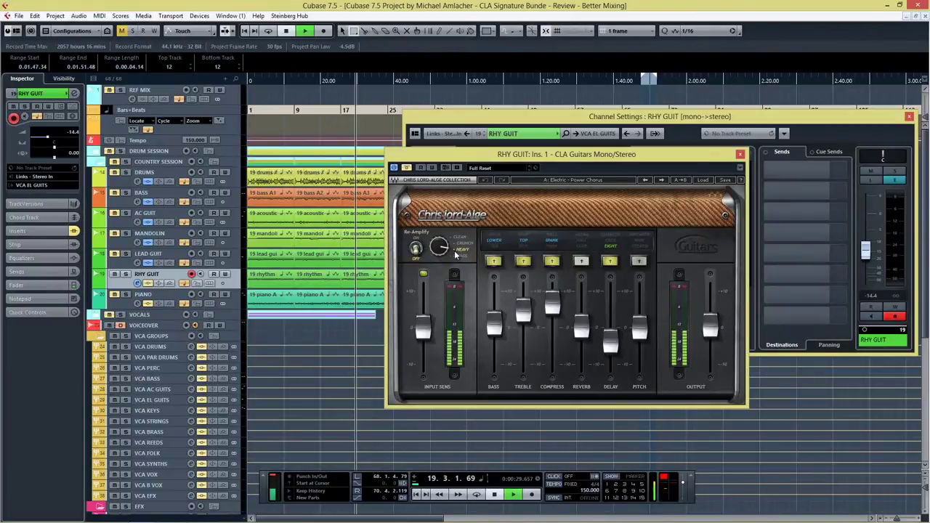
pyautogui.click(407, 168)
pyautogui.click(408, 167)
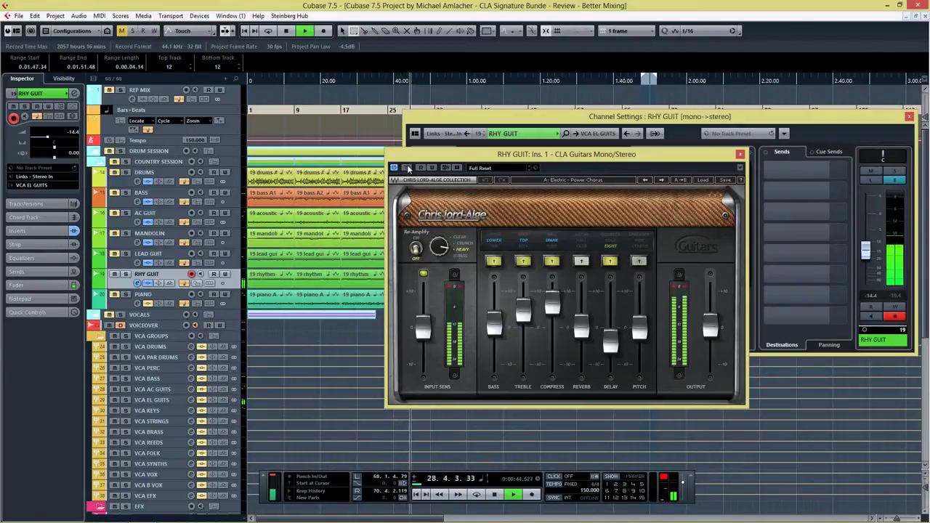
pyautogui.click(407, 168)
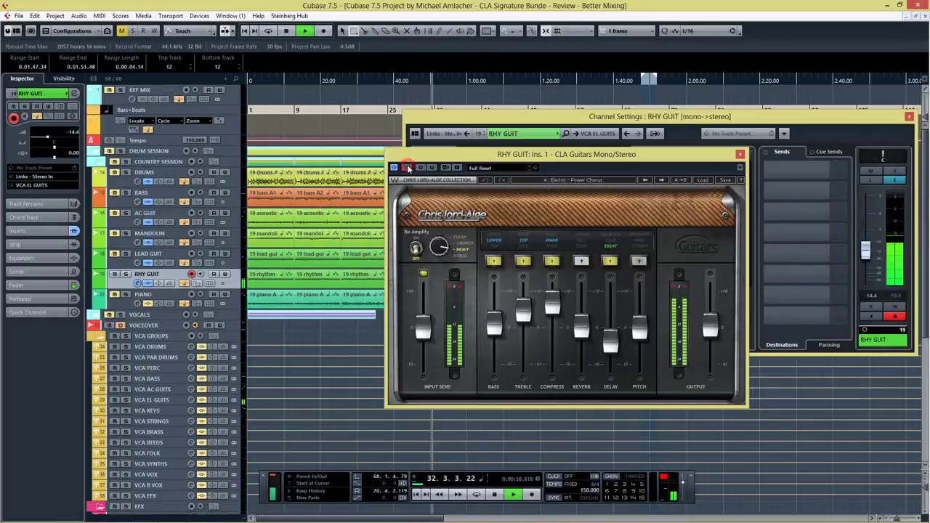
pyautogui.click(408, 168)
pyautogui.press('space')
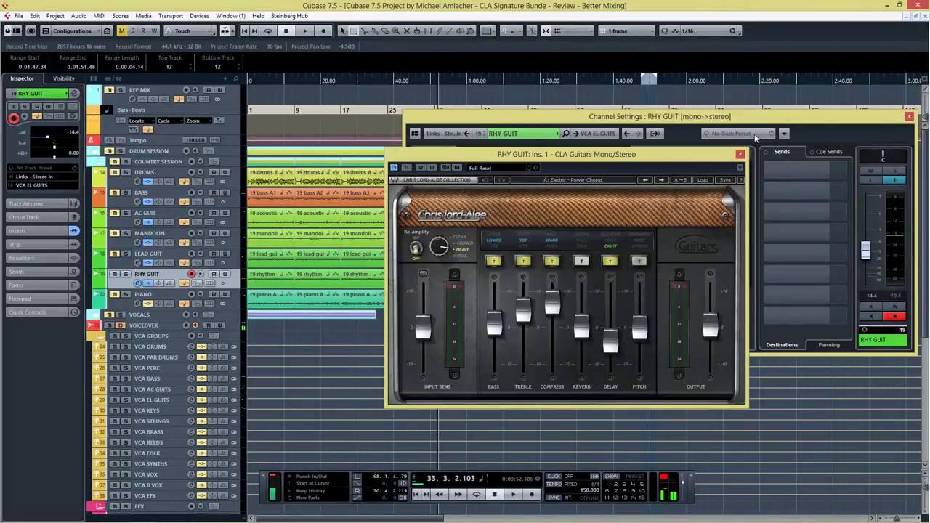
# Step: Close RHY GUIT's plugin and Channel Settings, return to start, and select DRUMS through PIANO
pyautogui.click(740, 154)
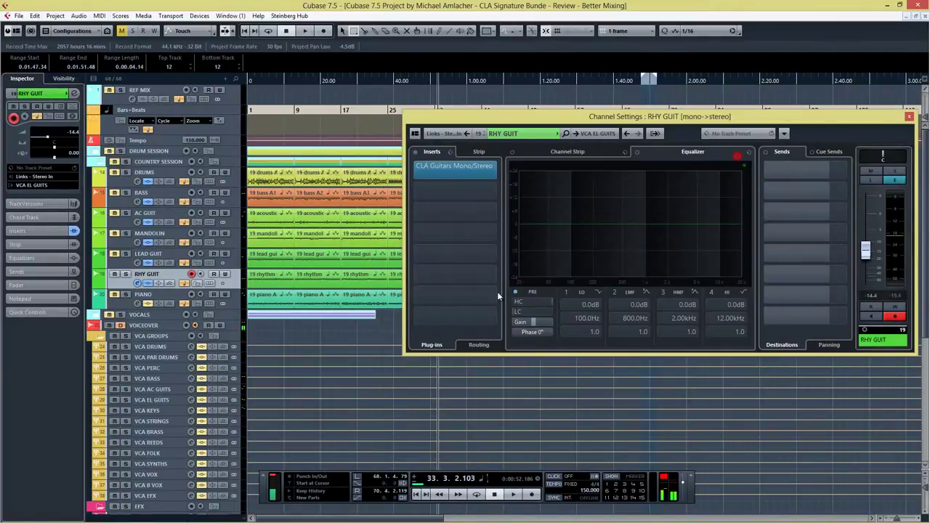
pyautogui.click(416, 495)
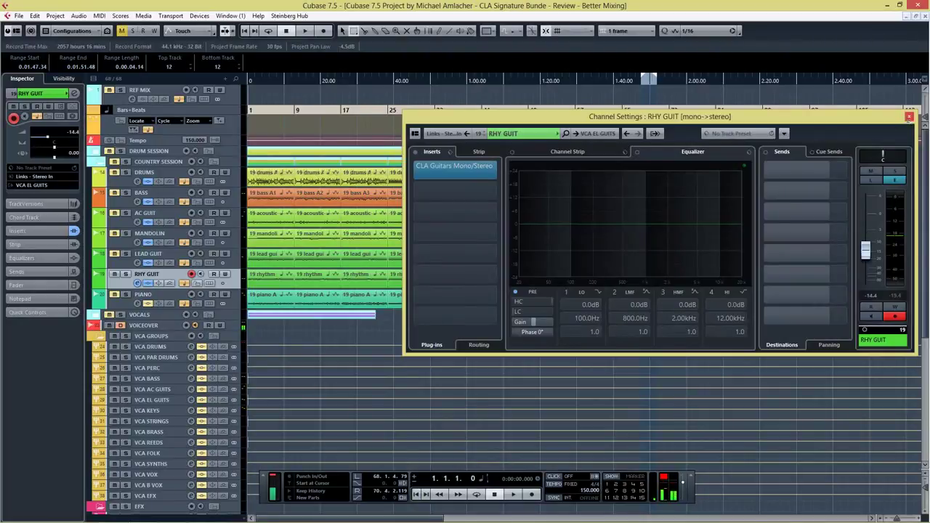
pyautogui.click(908, 116)
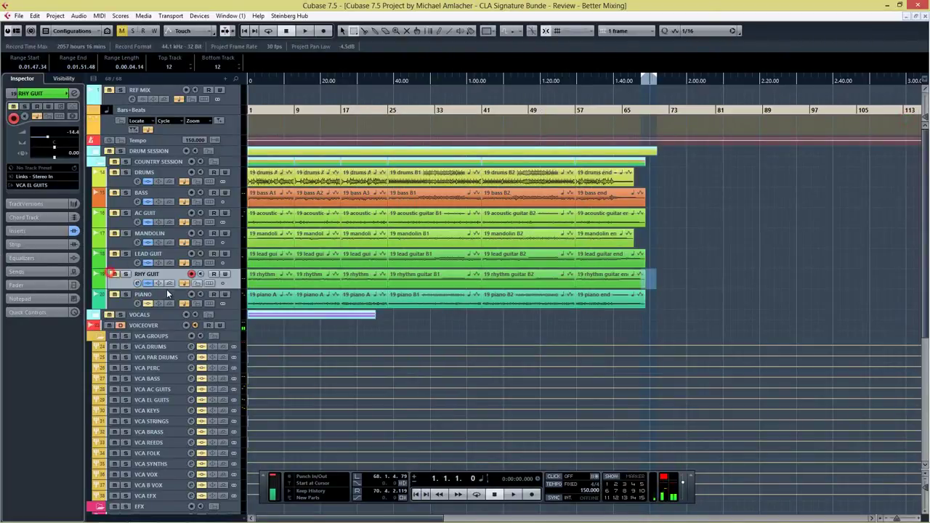
pyautogui.click(167, 292)
pyautogui.keyDown('shift'); pyautogui.click(160, 175); pyautogui.keyUp('shift')
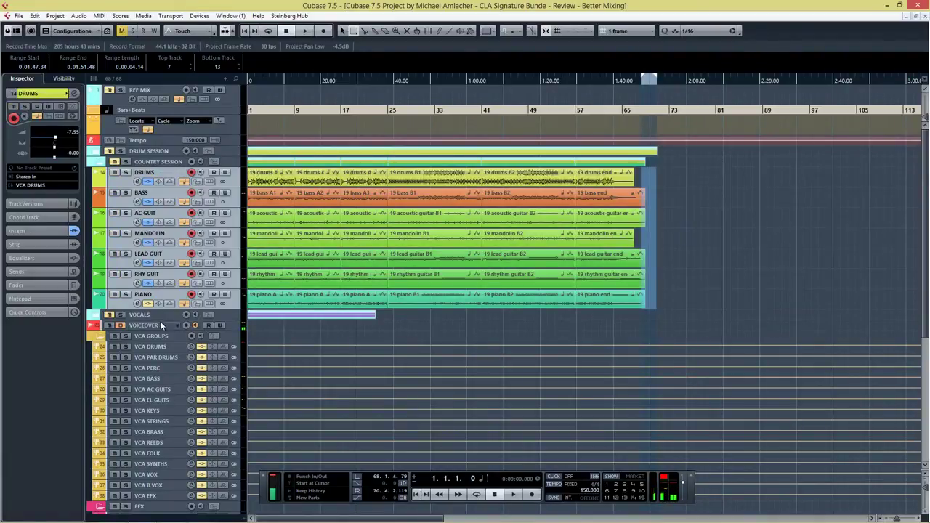
# Step: Select tracks DRUMS through PIANO and bypass all their inserts
pyautogui.click(170, 298)
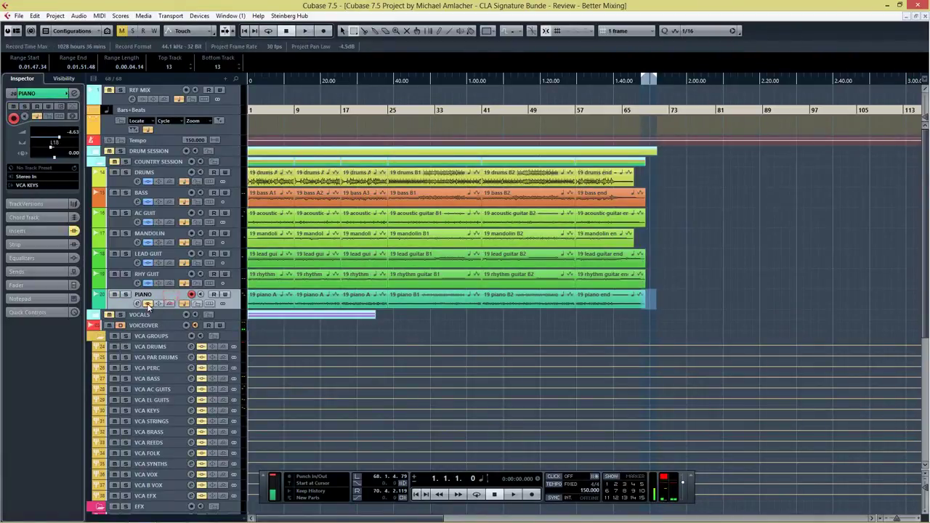
pyautogui.click(166, 180)
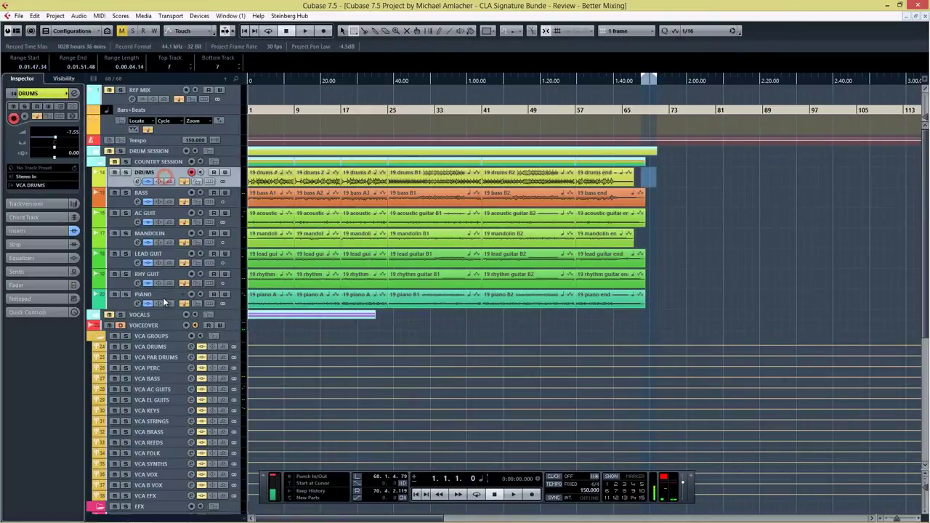
pyautogui.keyDown('shift'); pyautogui.click(161, 299); pyautogui.keyUp('shift')
pyautogui.click(147, 303)
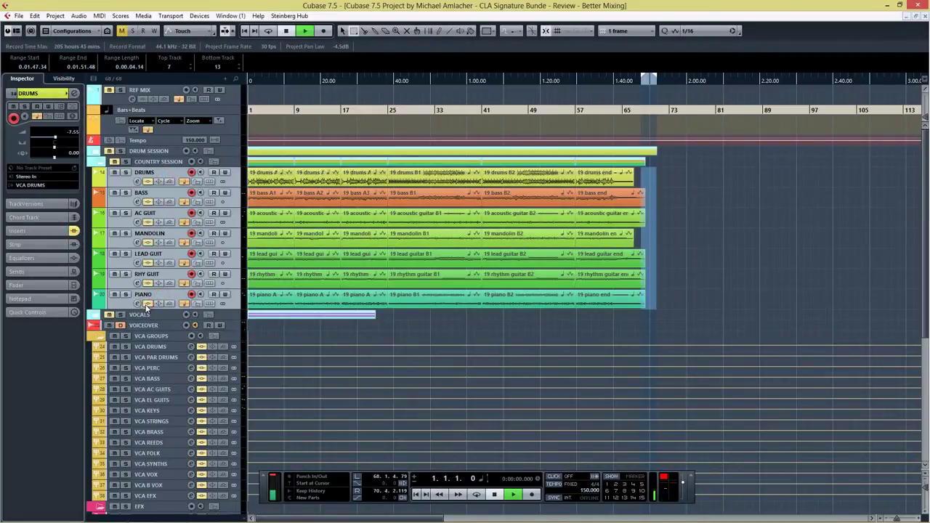
# Step: Play the song, re-enable all inserts mid-playback, stop, and mute DRUMS
pyautogui.press('space')
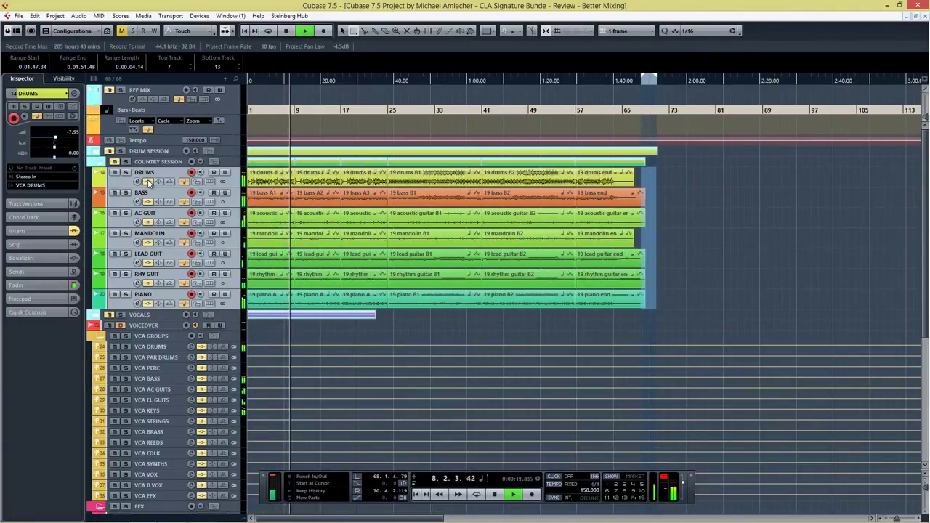
pyautogui.click(148, 182)
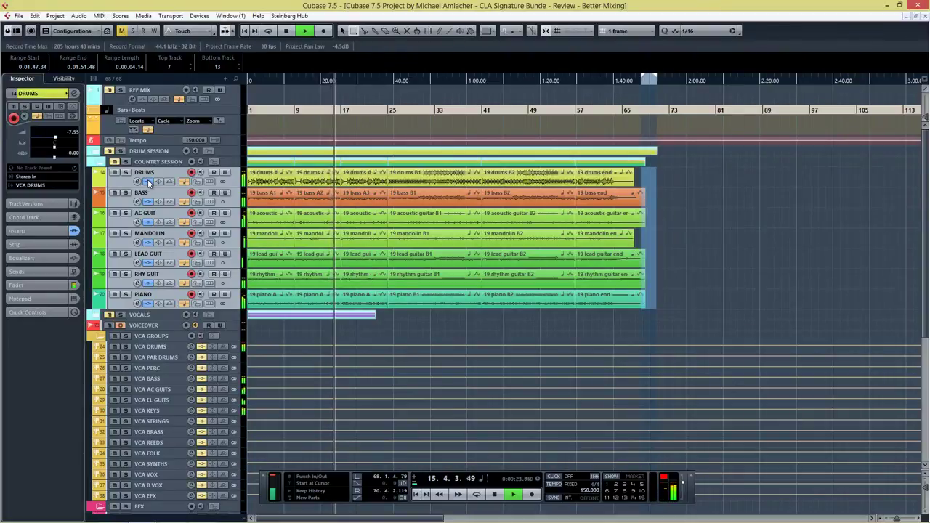
pyautogui.press('space')
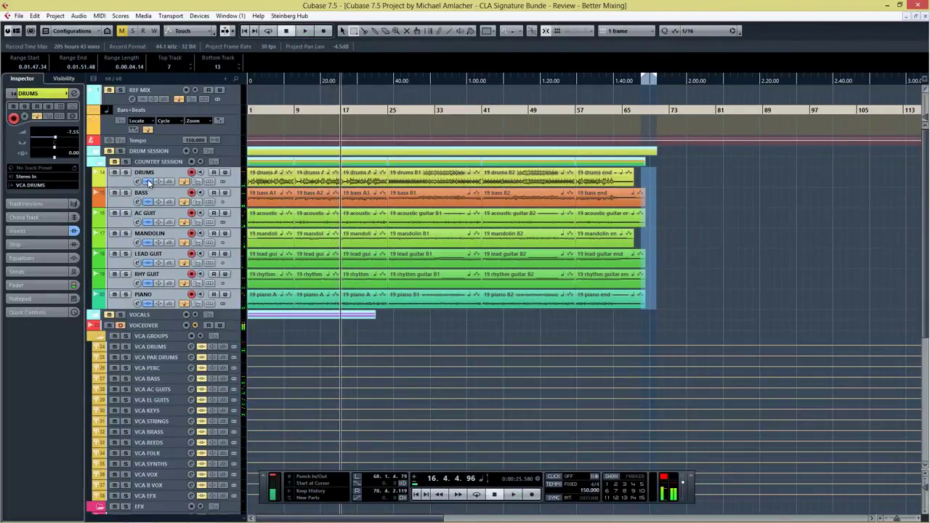
pyautogui.click(115, 173)
# Step: Collapse the COUNTRY SESSION folder and expand the VOCALS folder
pyautogui.click(93, 166)
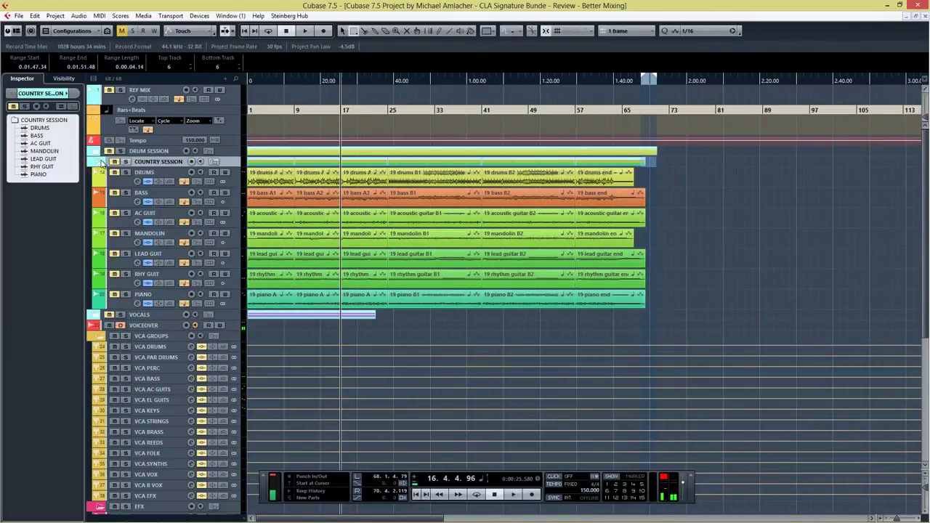
pyautogui.click(101, 162)
pyautogui.click(136, 173)
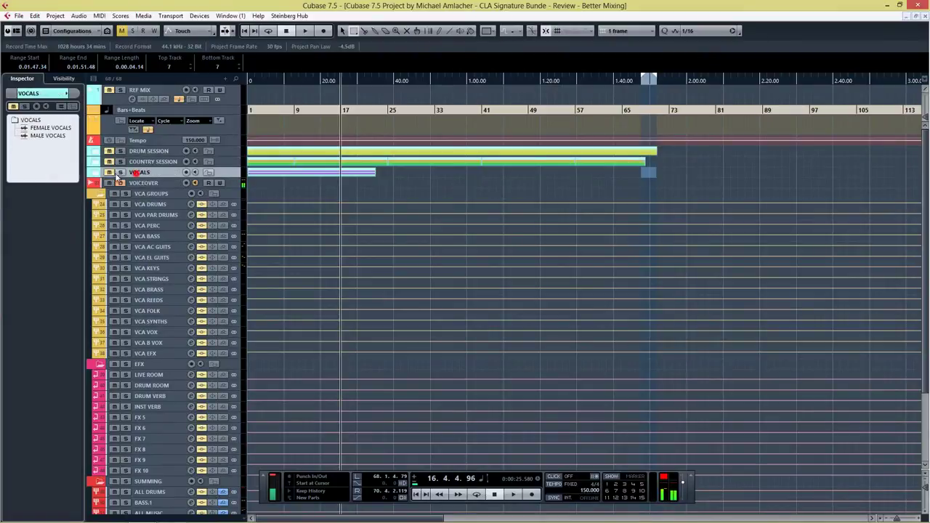
pyautogui.click(96, 176)
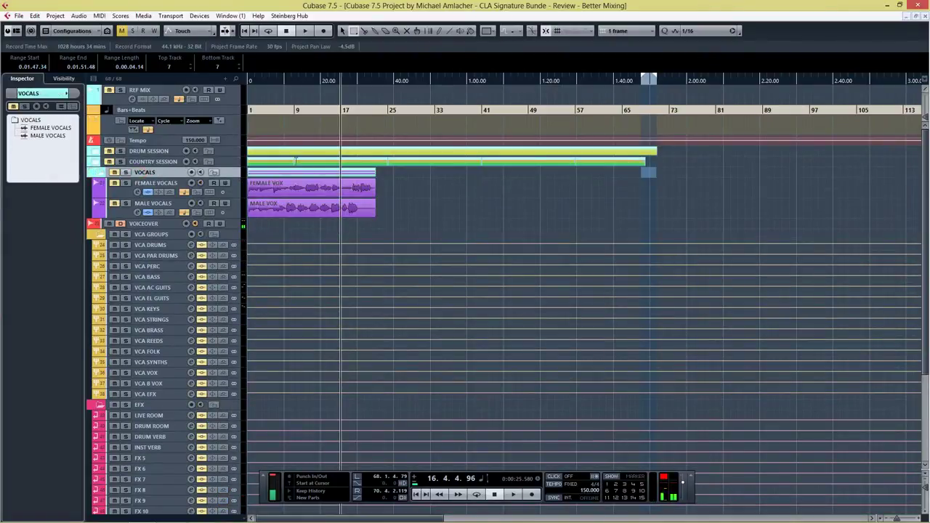
# Step: Return to the song start and open FEMALE VOCALS' Channel Settings
pyautogui.click(416, 495)
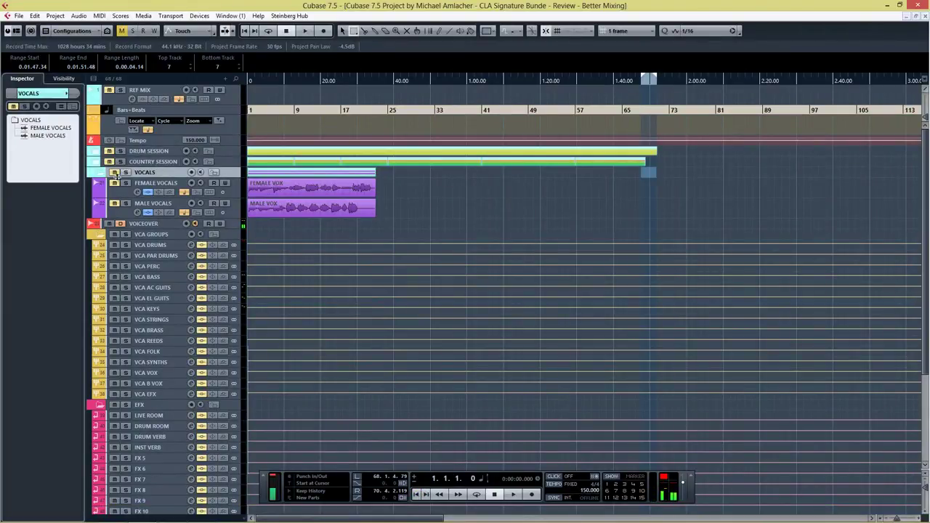
pyautogui.click(157, 186)
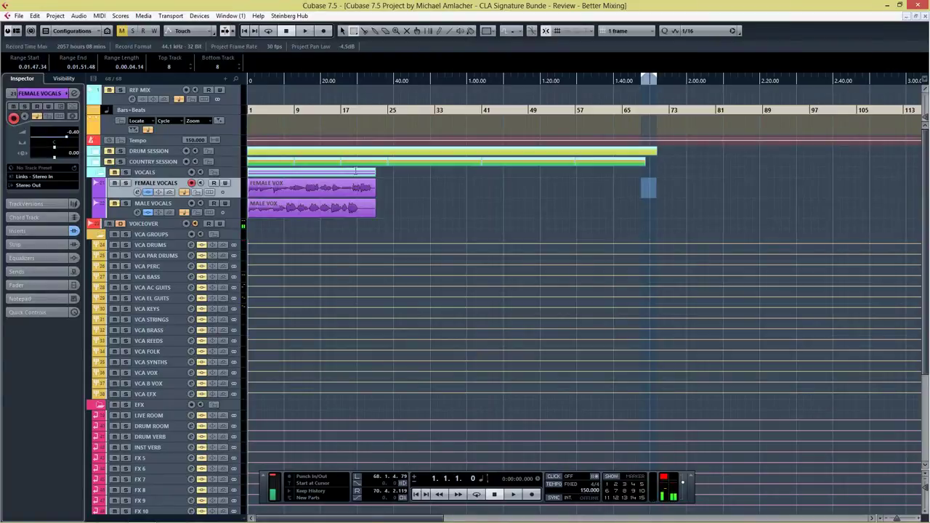
pyautogui.click(138, 192)
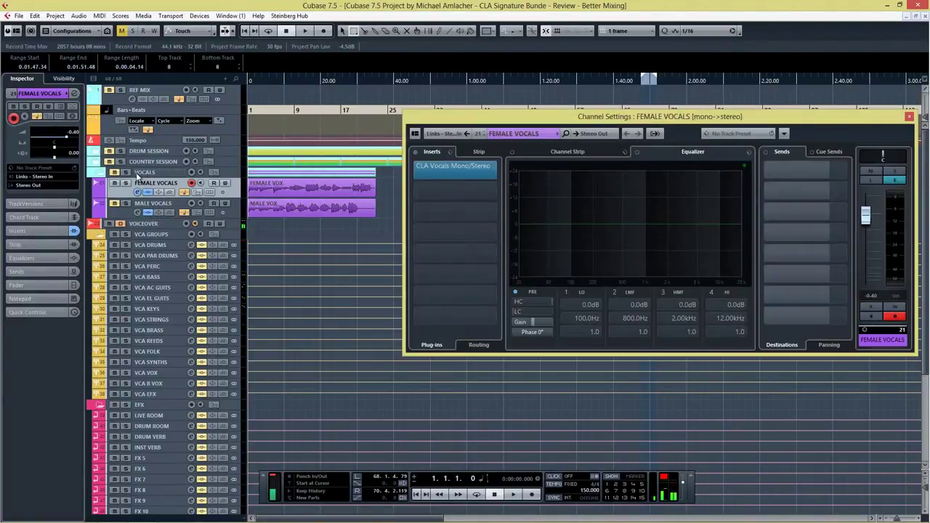
# Step: Solo FEMALE VOCALS, bypass and open CLA Vocals, and play the dry vocal
pyautogui.press('s')
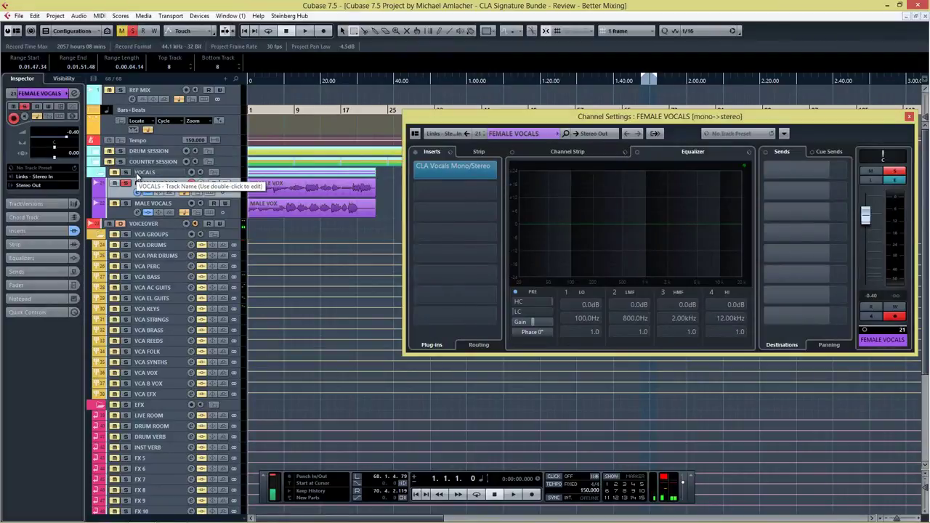
pyautogui.click(414, 170)
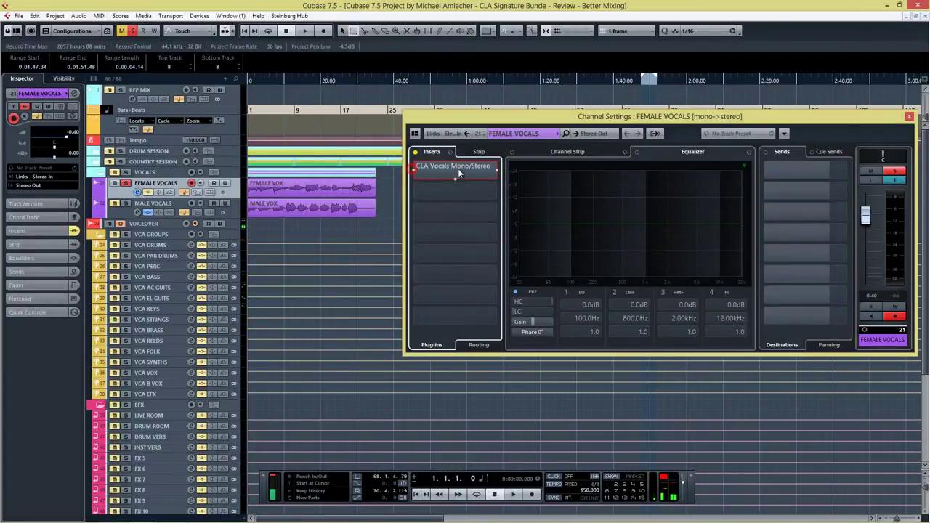
pyautogui.click(459, 172)
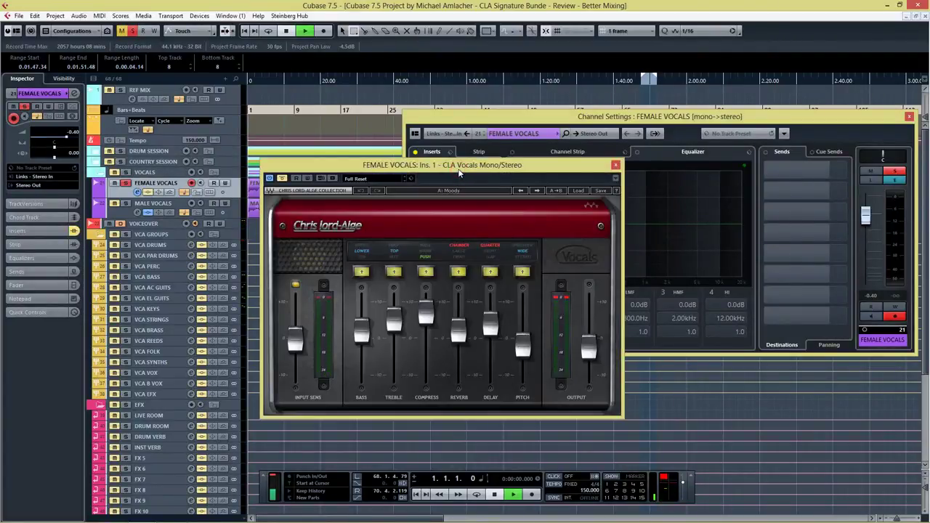
pyautogui.press('space')
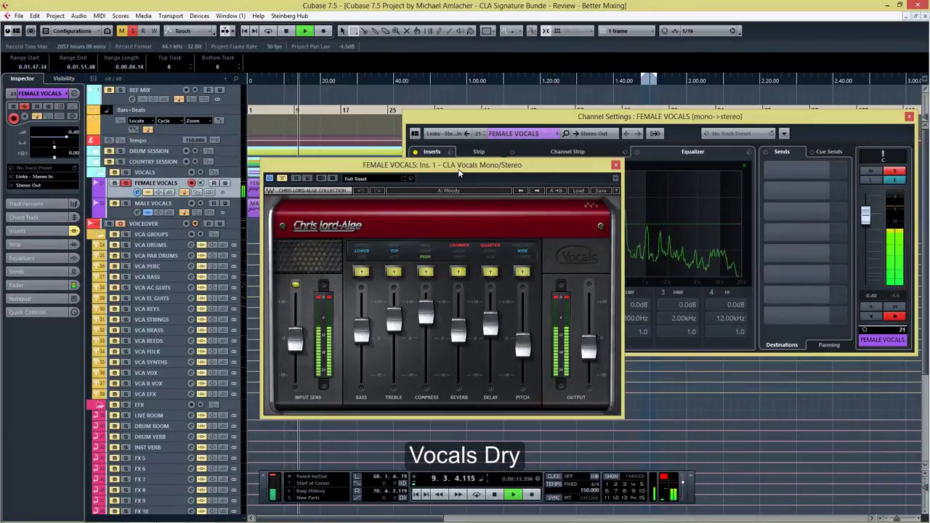
pyautogui.press('space')
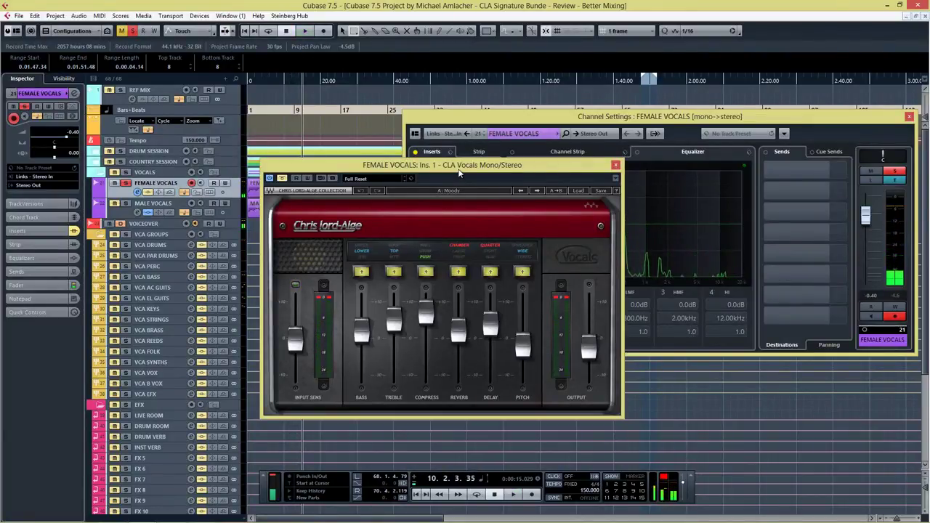
# Step: Replay the vocal from the start through CLA Vocals, then stop
pyautogui.click(417, 494)
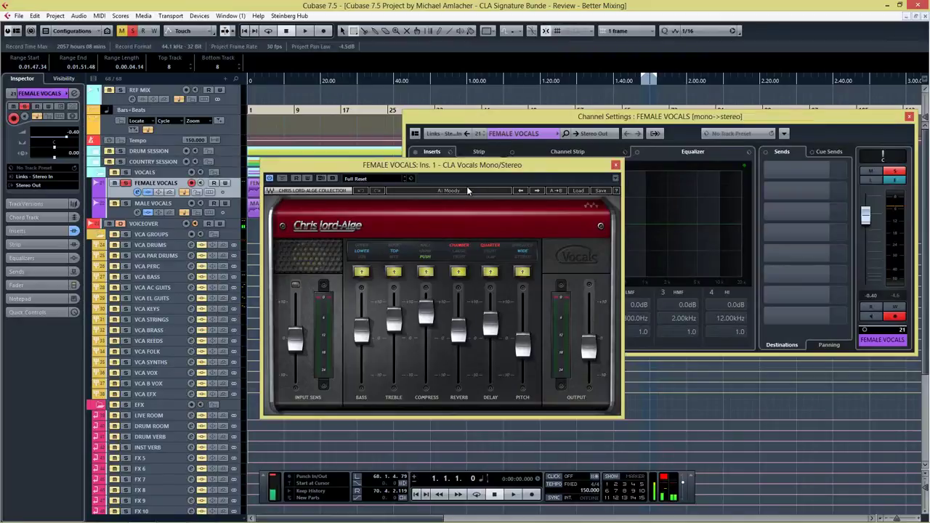
pyautogui.press('space')
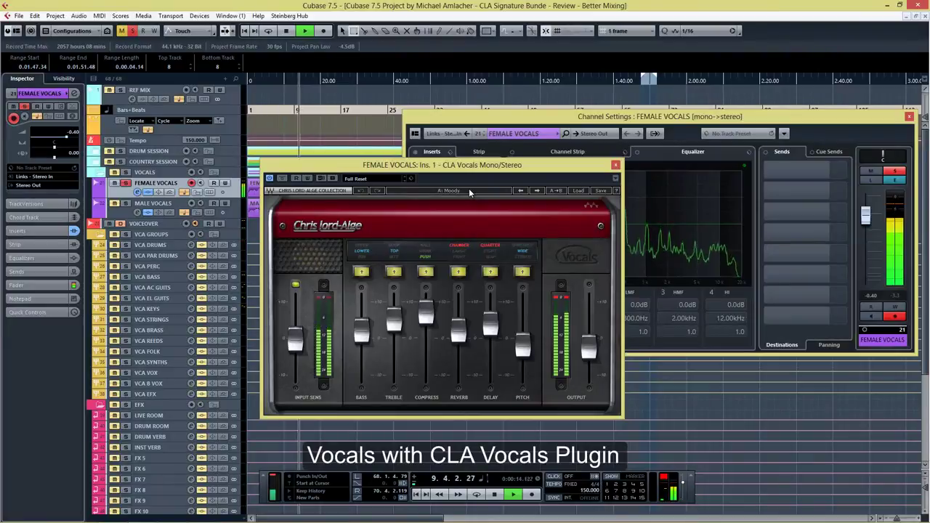
pyautogui.press('space')
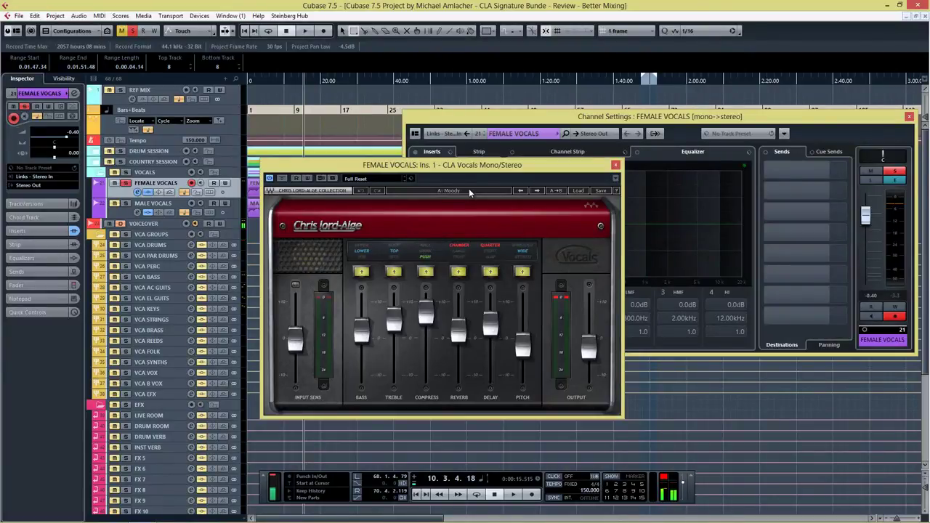
# Step: Close the female vocal plugin, disarm FEMALE VOCALS recording, and open MALE VOCALS' CLA Vocals insert
pyautogui.click(615, 166)
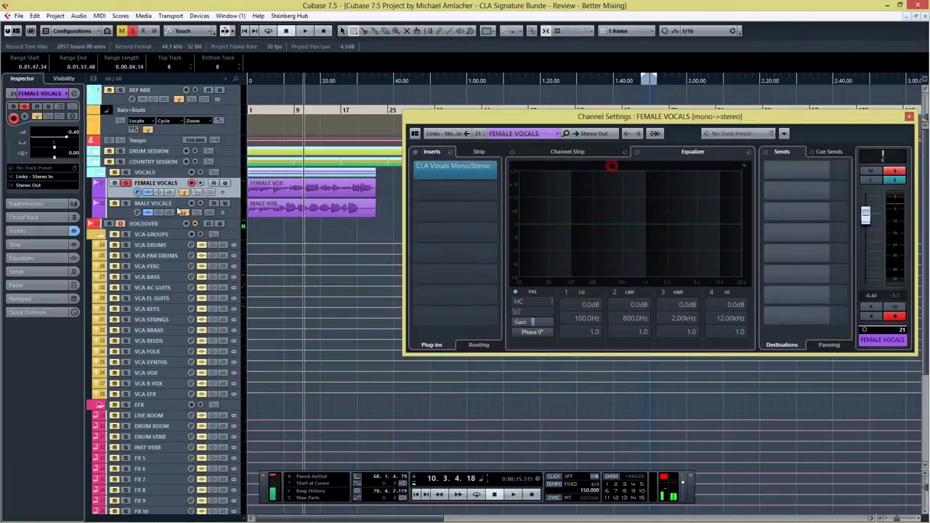
pyautogui.click(126, 183)
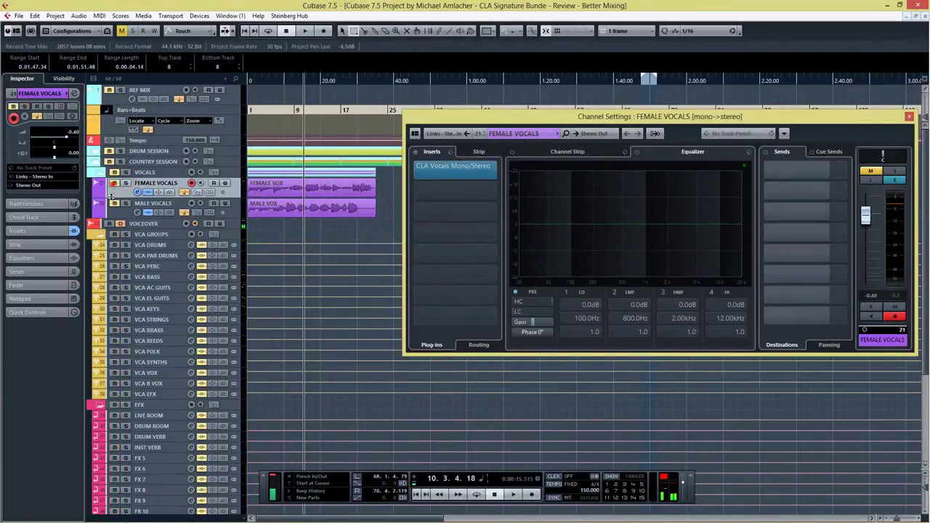
pyautogui.click(149, 205)
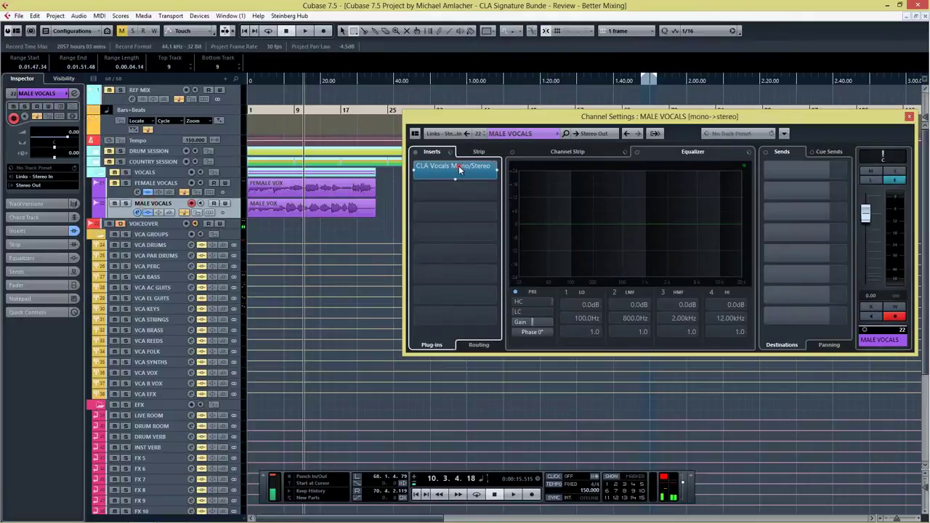
pyautogui.click(455, 165)
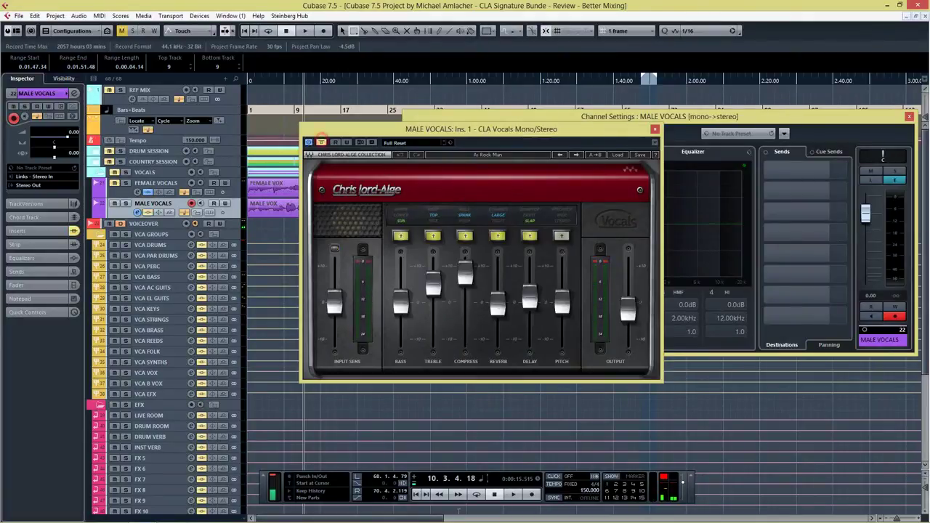
# Step: Play the male vocal from the project start dry, then again with CLA Vocals processing
pyautogui.click(418, 495)
pyautogui.press('space')
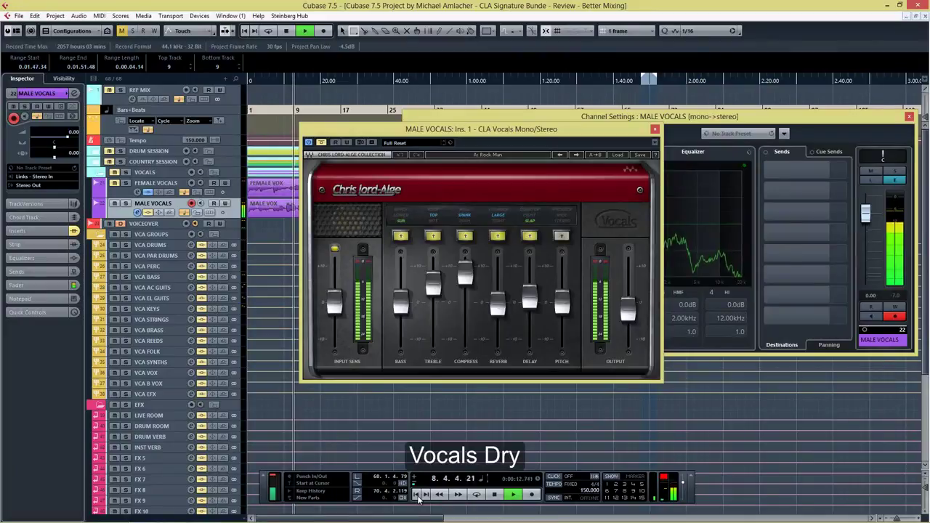
pyautogui.press('space')
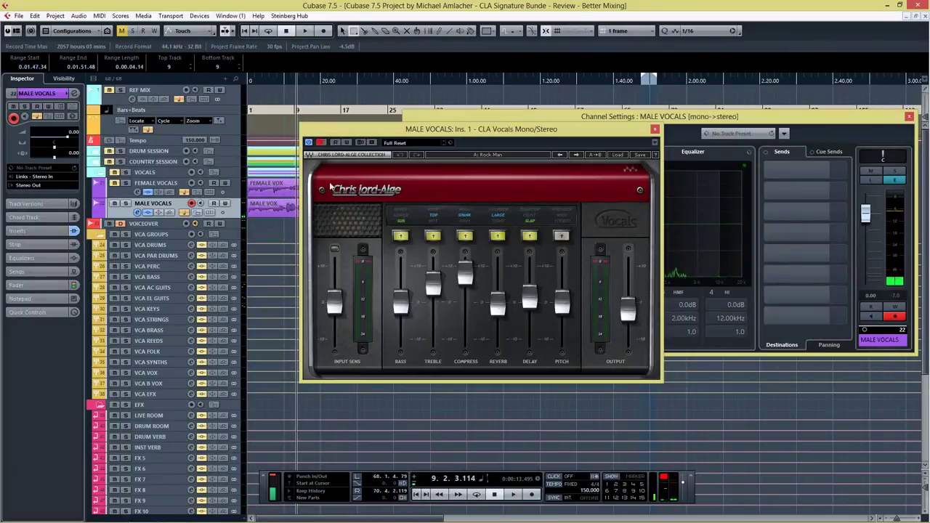
pyautogui.click(417, 496)
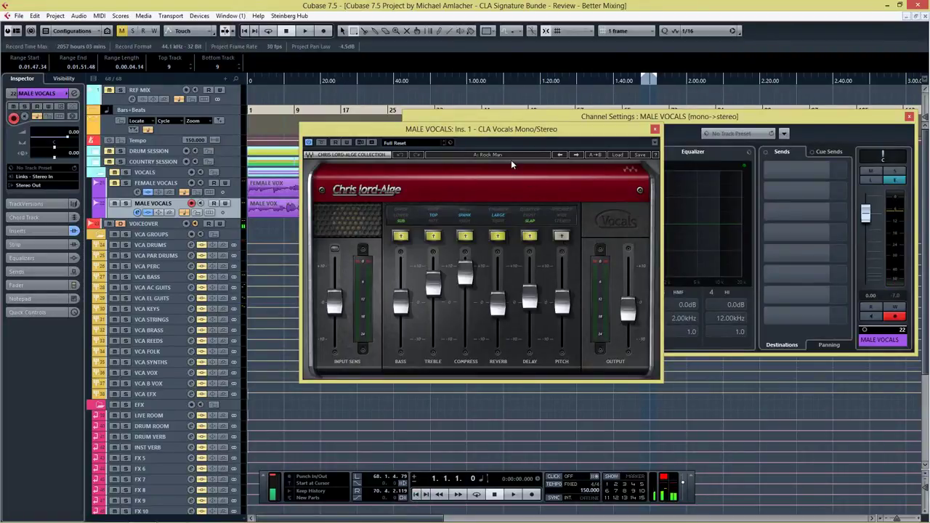
pyautogui.press('space')
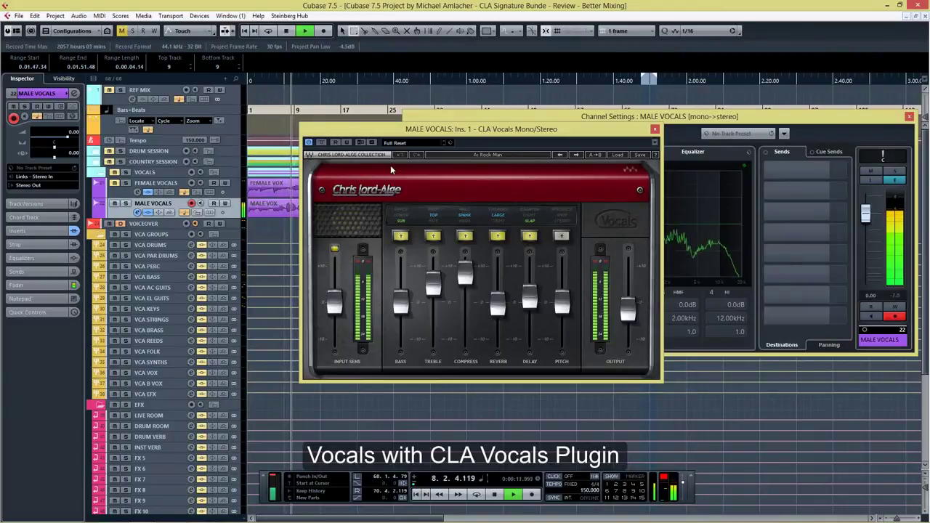
pyautogui.press('space')
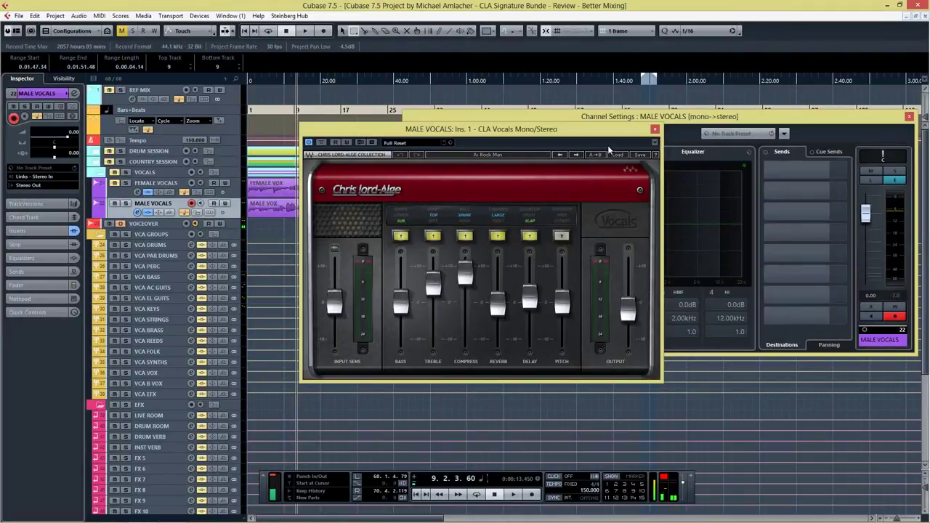
# Step: Close the MALE VOCALS windows, collapse VOCALS, expand COUNTRY SESSION, and open AC GUIT's Channel Settings
pyautogui.click(654, 129)
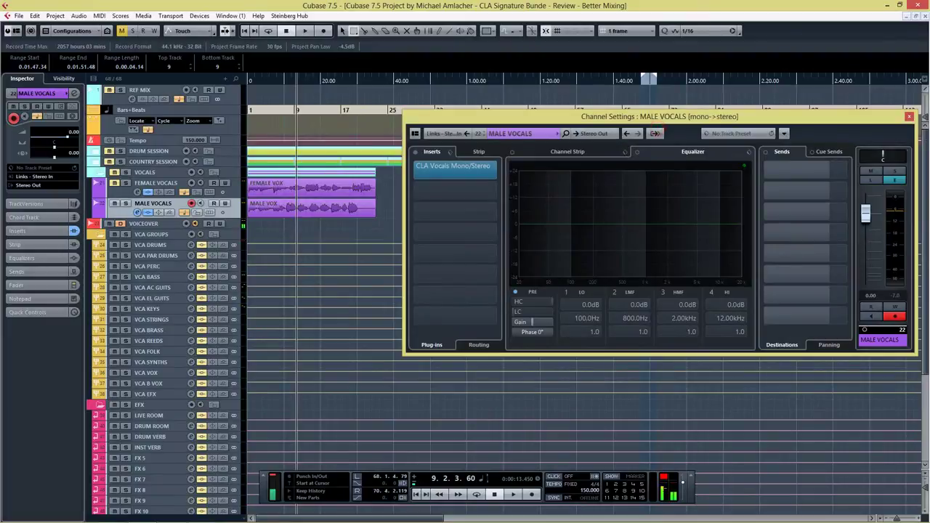
pyautogui.click(909, 117)
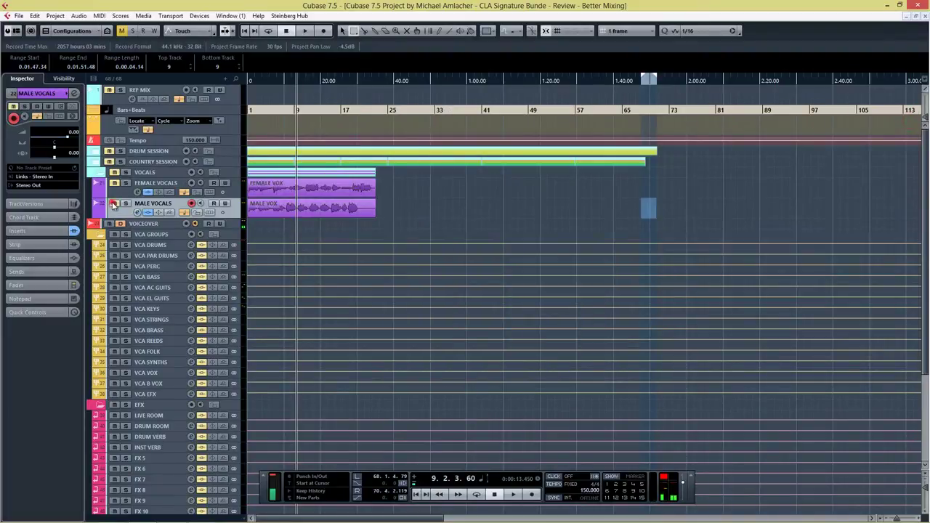
pyautogui.click(100, 173)
pyautogui.click(101, 164)
pyautogui.click(98, 163)
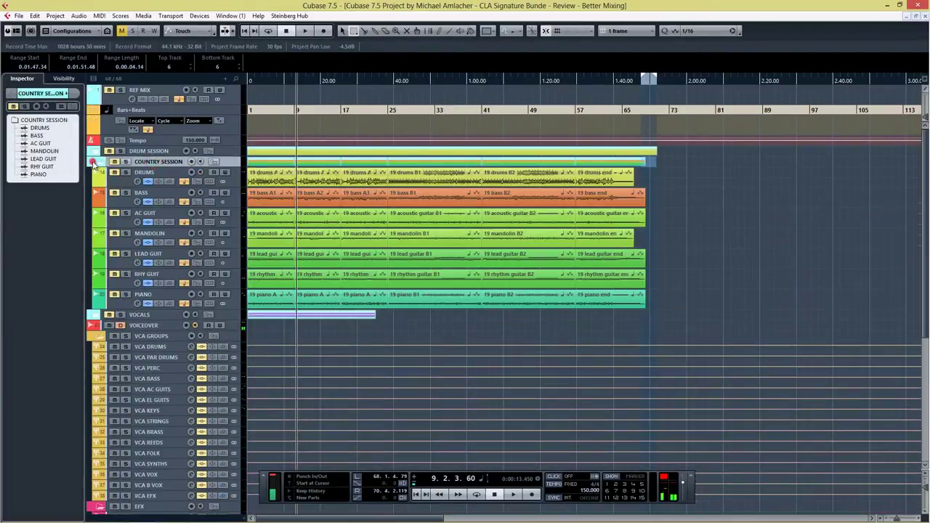
pyautogui.click(146, 212)
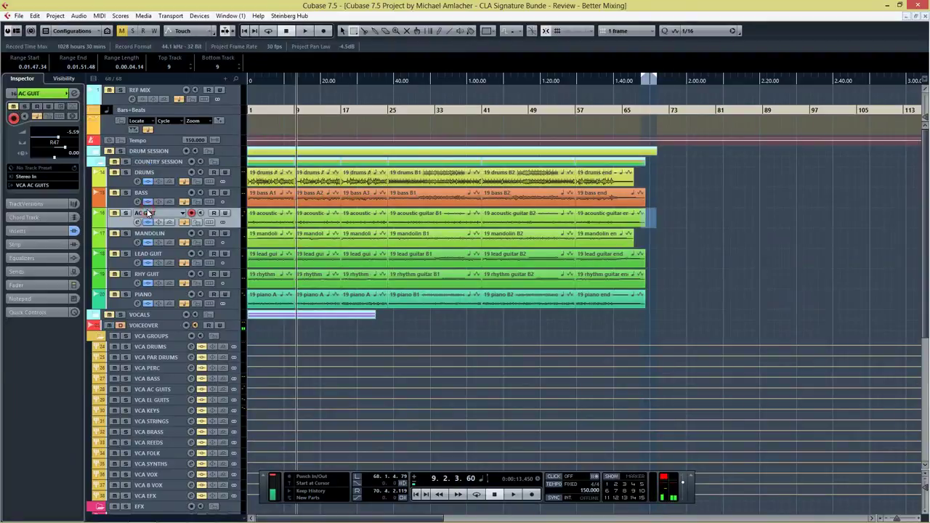
pyautogui.press('e')
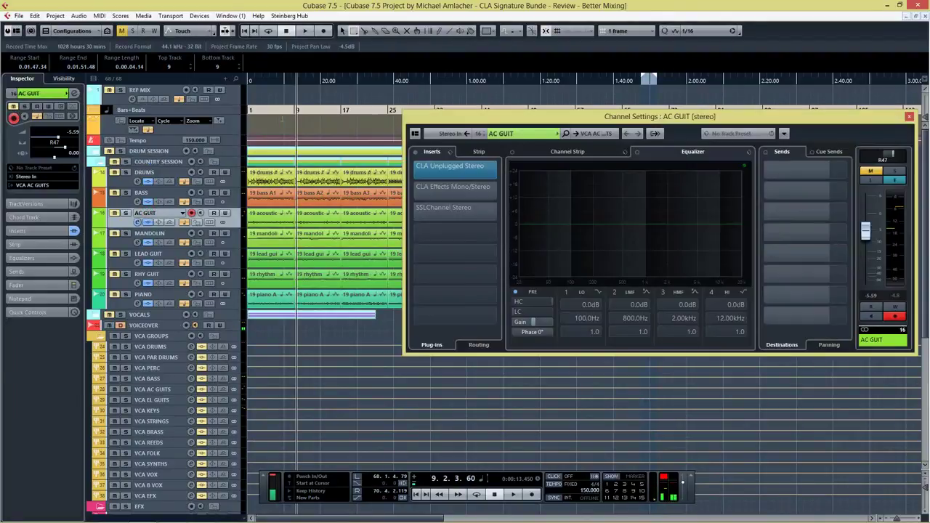
# Step: Open AC GUIT's CLA Effects insert, browse its factory presets without loading one, then close it
pyautogui.click(449, 190)
pyautogui.moveTo(530, 154); pyautogui.dragTo(587, 122)
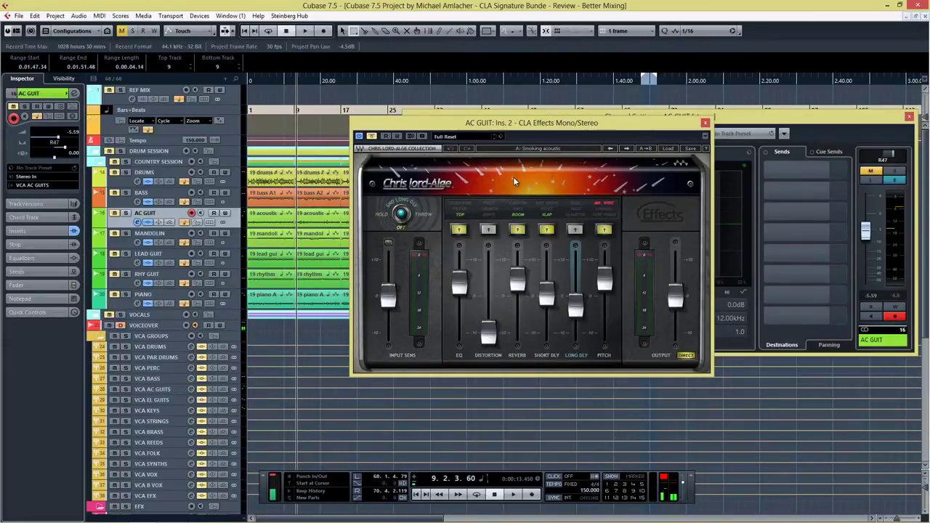
pyautogui.click(668, 148)
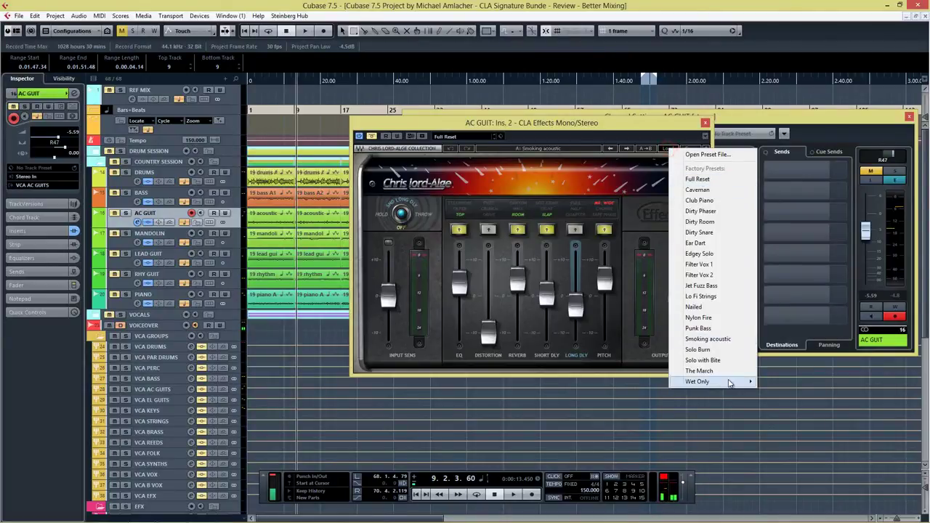
pyautogui.moveTo(729, 382)
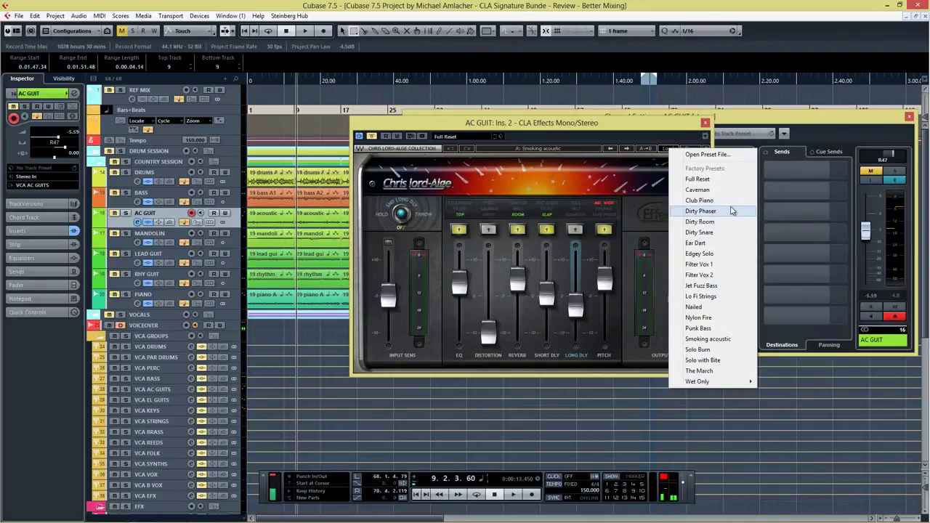
pyautogui.click(649, 228)
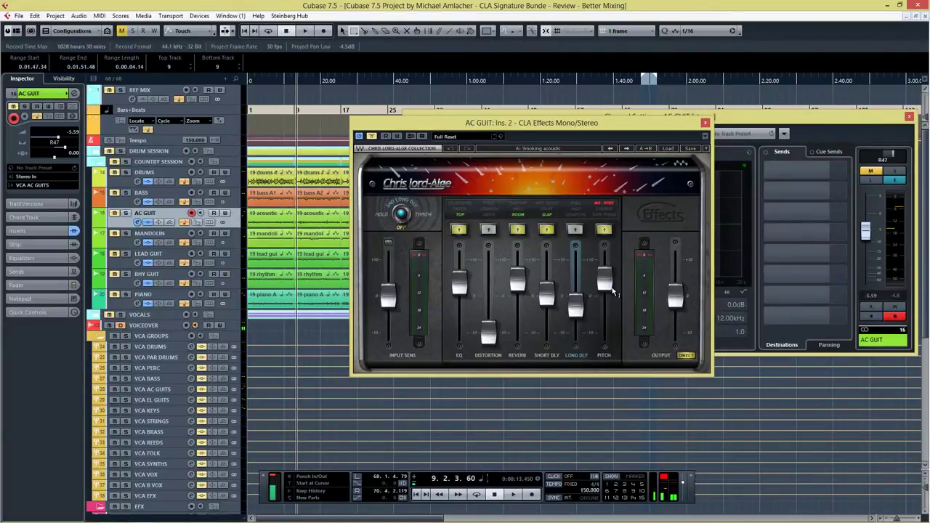
pyautogui.moveTo(612, 291)
pyautogui.click(704, 124)
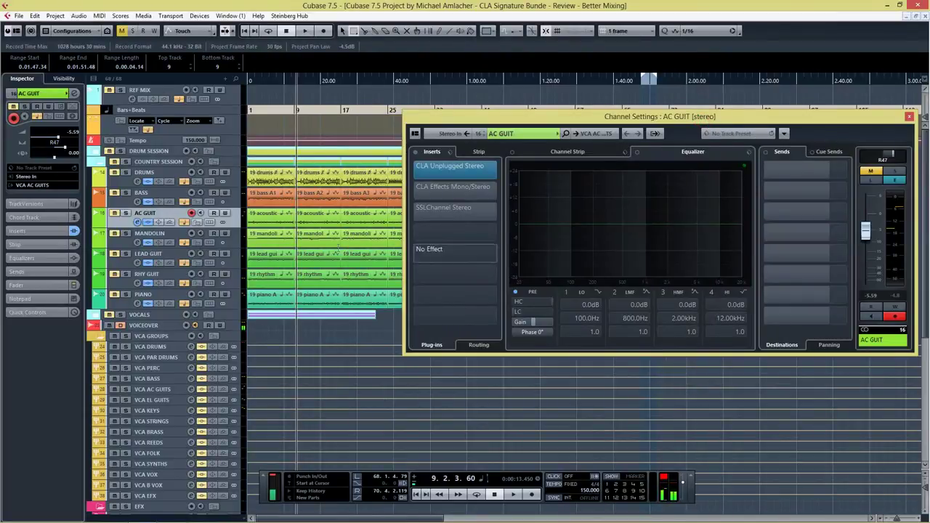
# Step: Collapse COUNTRY SESSION and open AC GUIT's CLA Unplugged Stereo editor, moved up and right
pyautogui.click(100, 161)
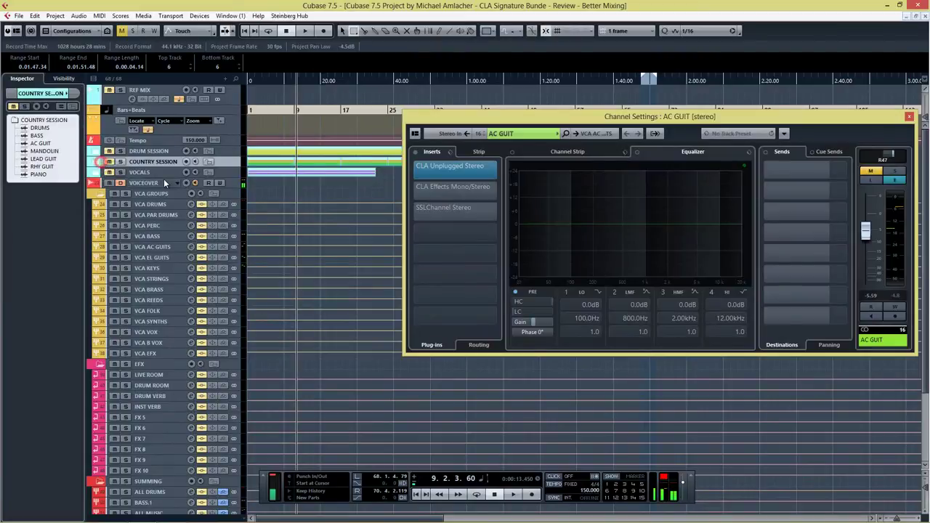
pyautogui.click(464, 168)
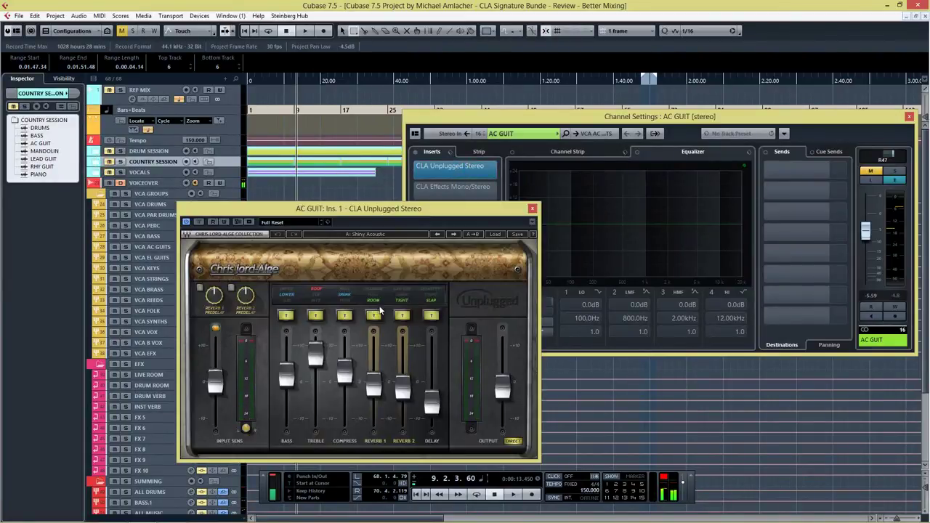
pyautogui.moveTo(417, 211); pyautogui.dragTo(543, 123)
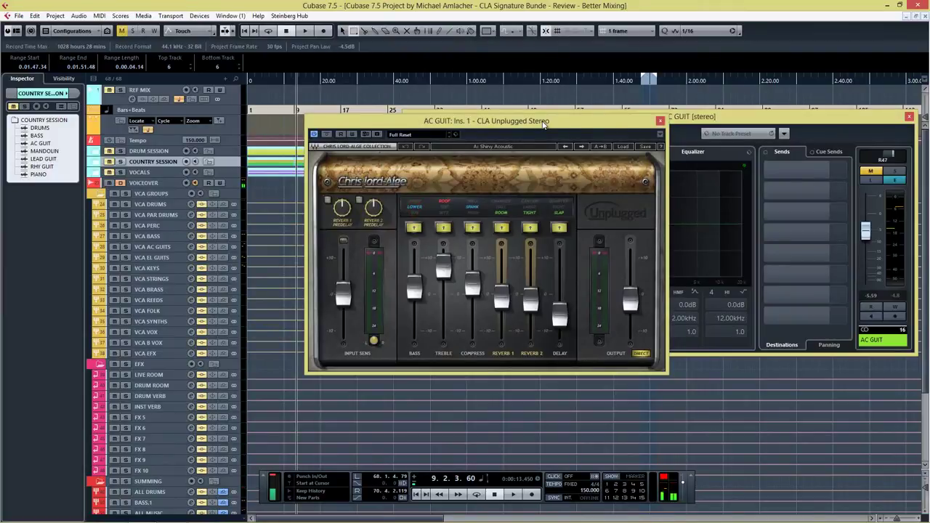